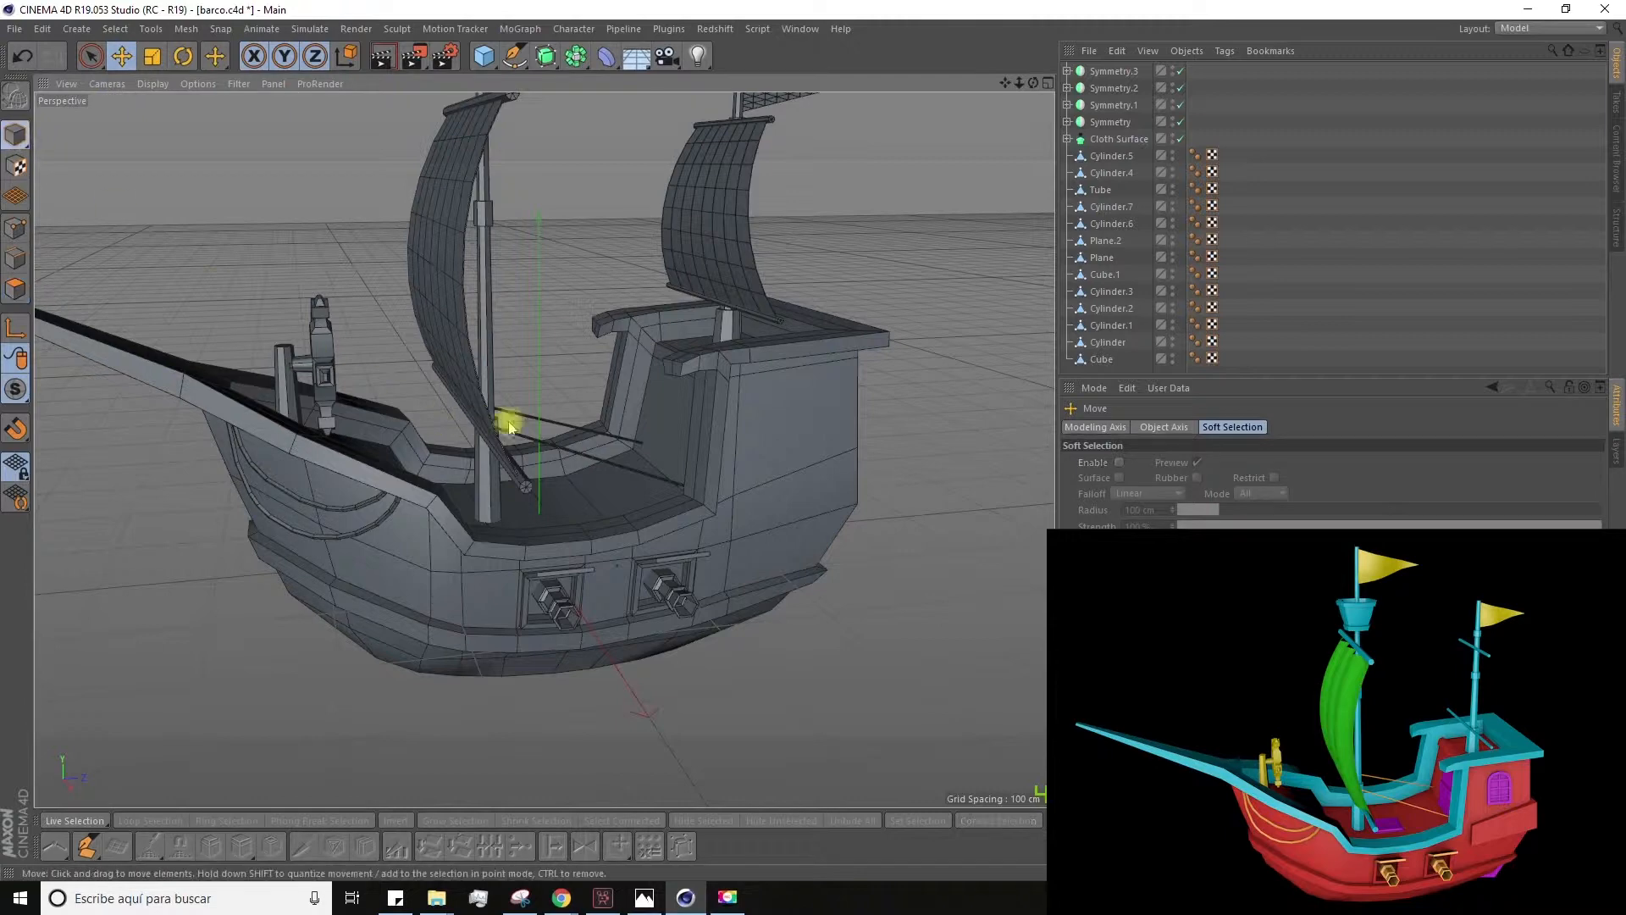
# Step: Extrude the band of side and rear polygons around the ship hull's stern outward by about 9.6 cm
pyautogui.keyDown('alt'); pyautogui.moveTo(762, 469); pyautogui.dragTo(245, 381); pyautogui.keyUp('alt')
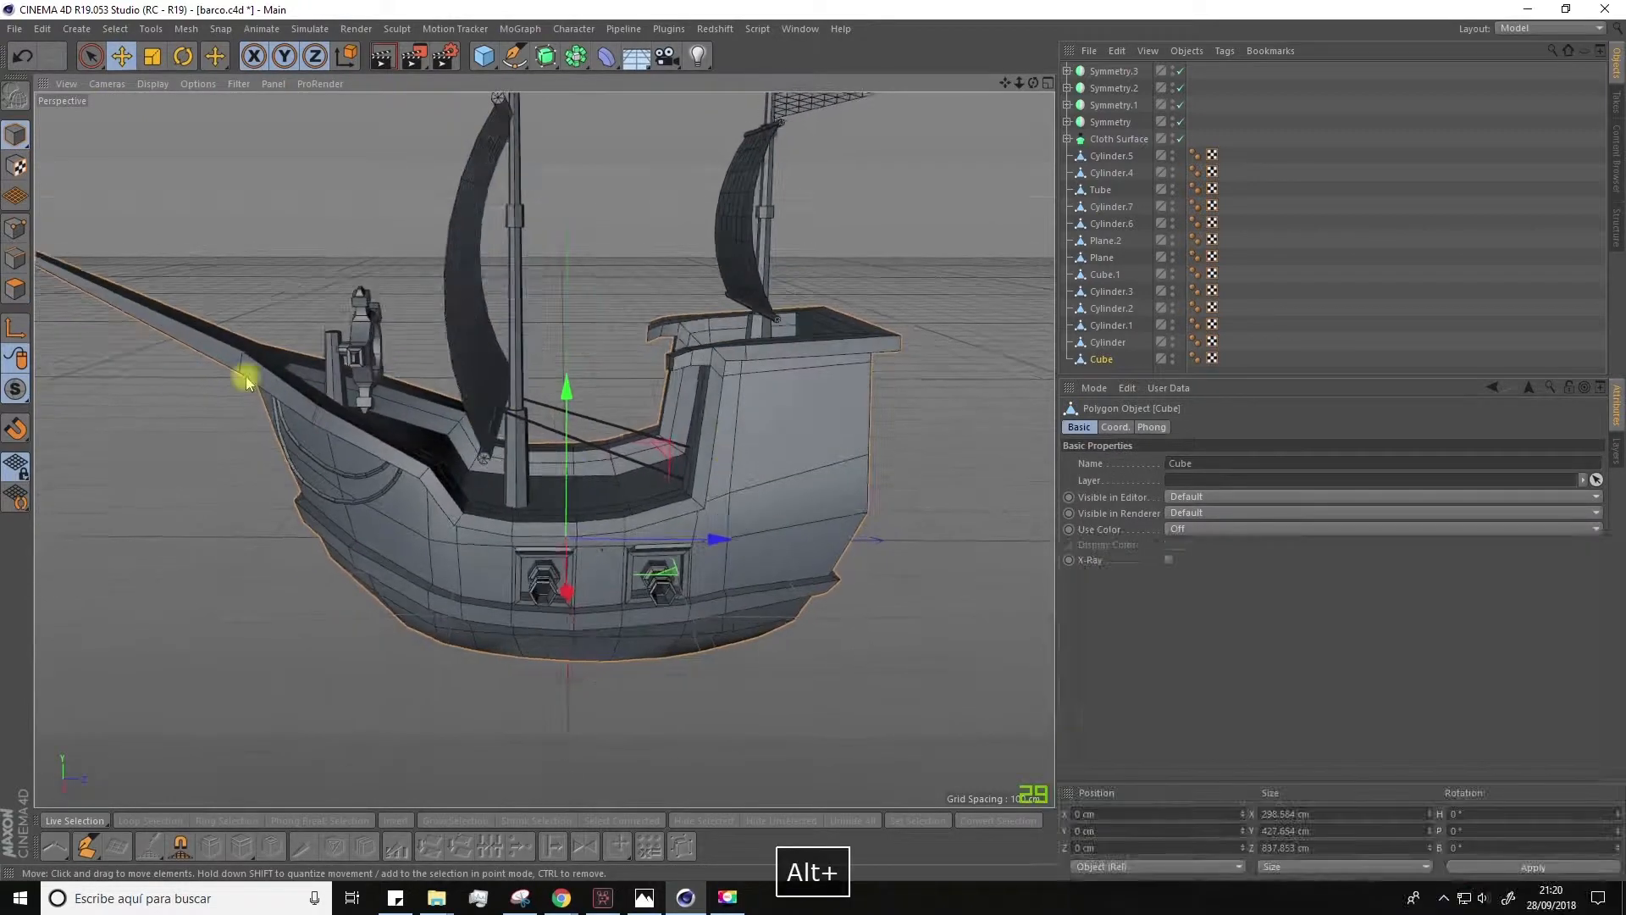
pyautogui.click(17, 292)
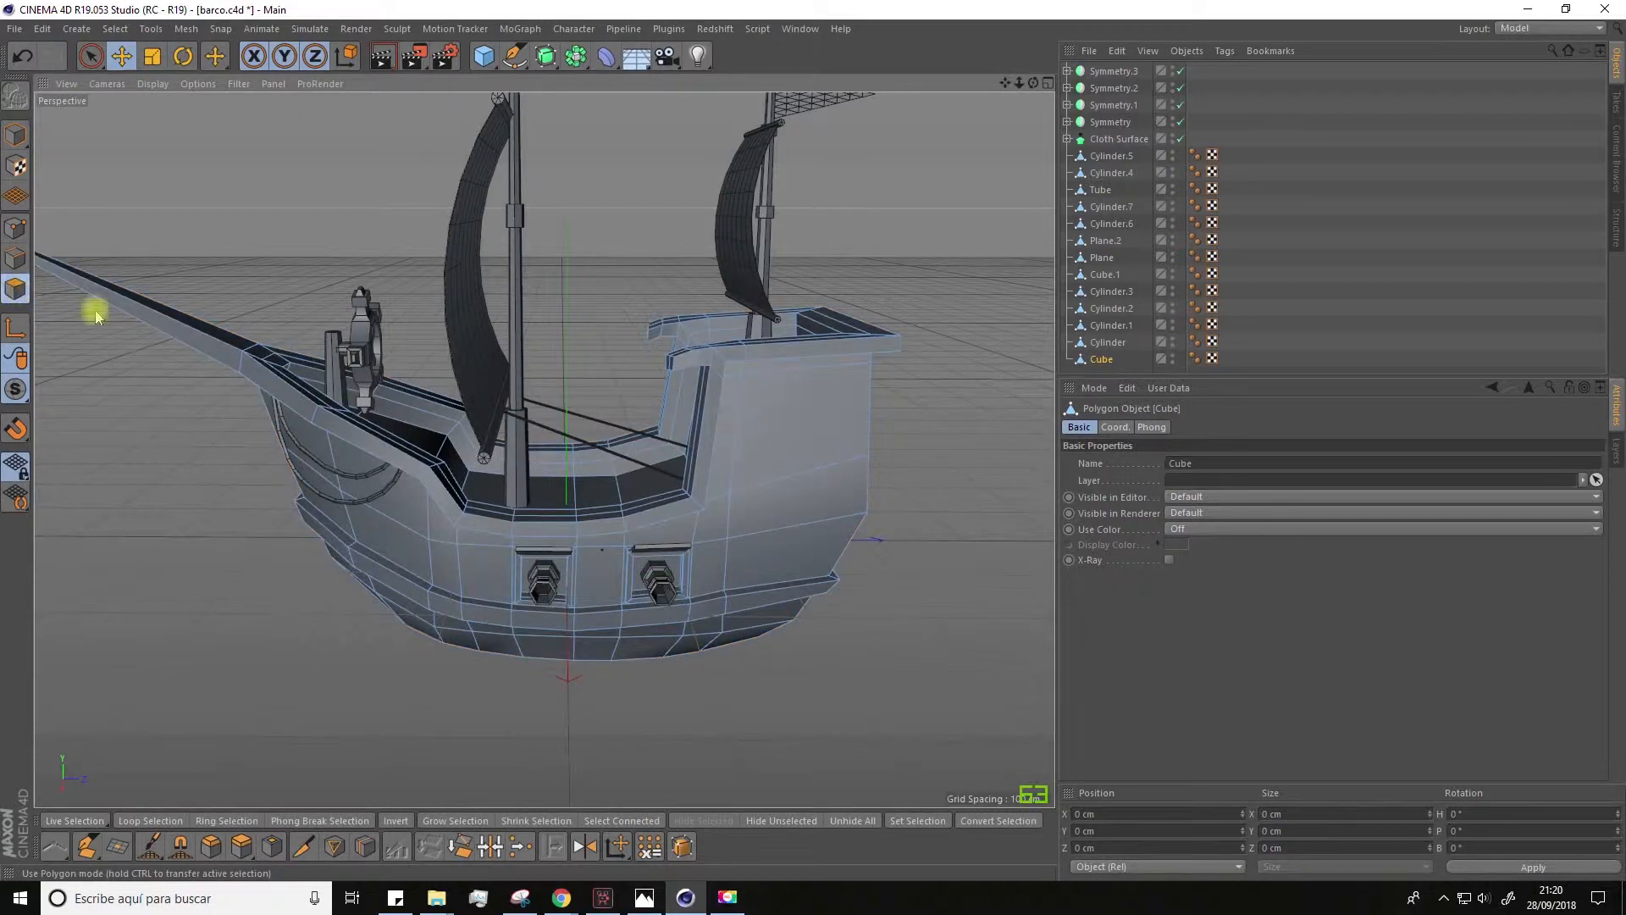
pyautogui.click(91, 58)
pyautogui.click(766, 506)
pyautogui.keyDown('alt'); pyautogui.moveTo(773, 508); pyautogui.dragTo(591, 567); pyautogui.keyUp('alt')
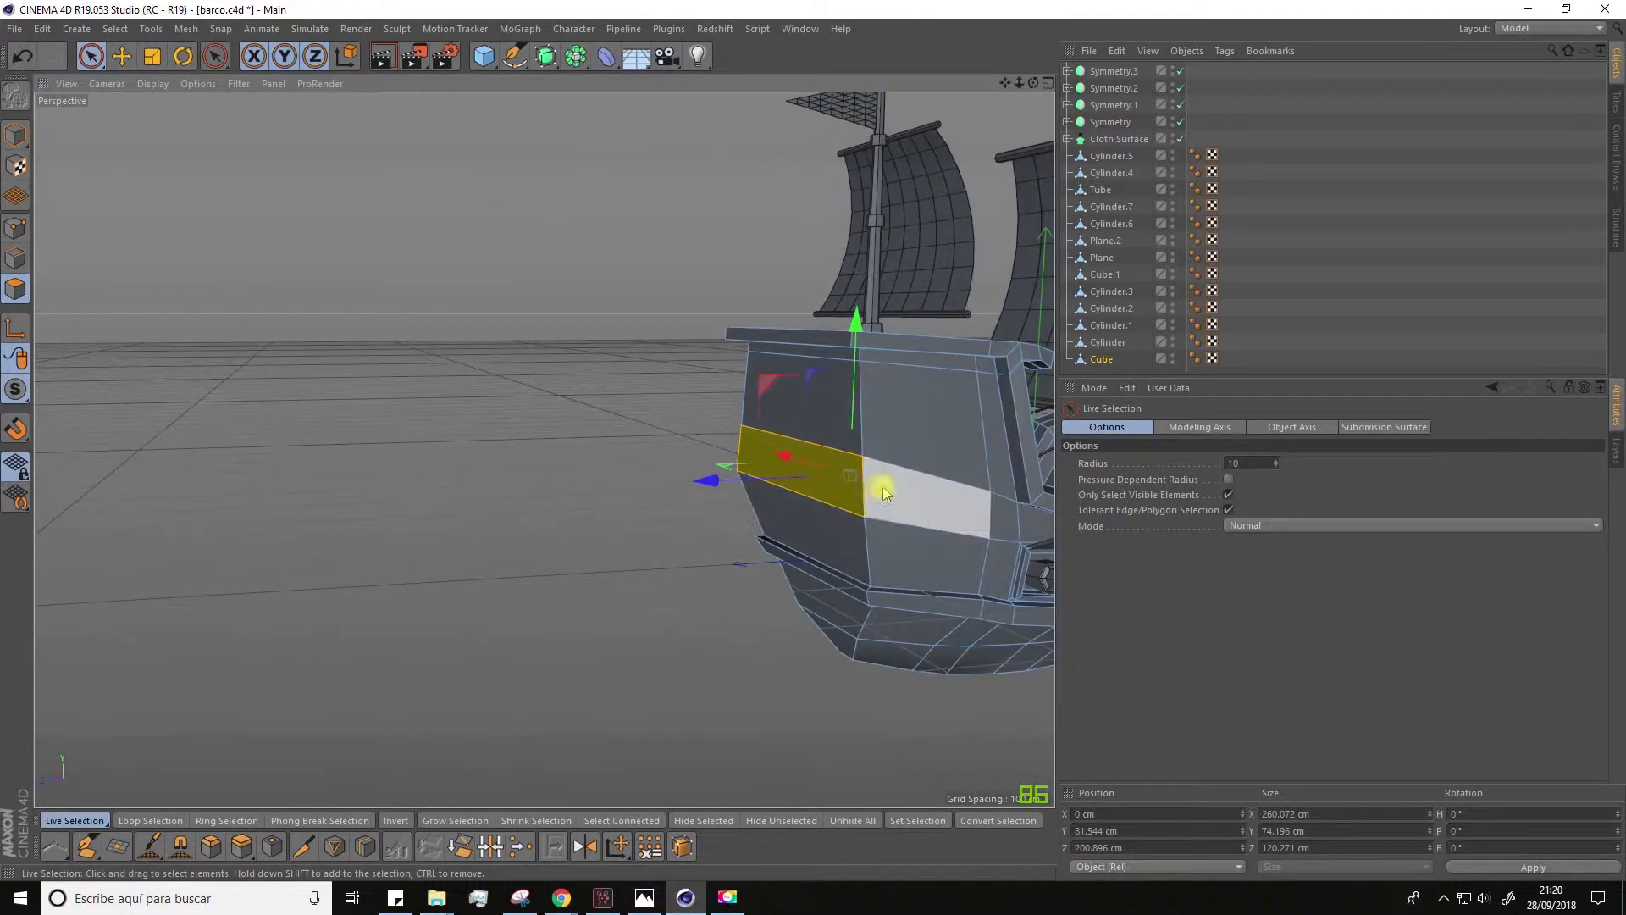
pyautogui.keyDown('shift'); pyautogui.click(868, 504); pyautogui.keyUp('shift')
pyautogui.keyDown('alt'); pyautogui.moveTo(850, 517); pyautogui.dragTo(810, 516); pyautogui.keyUp('alt')
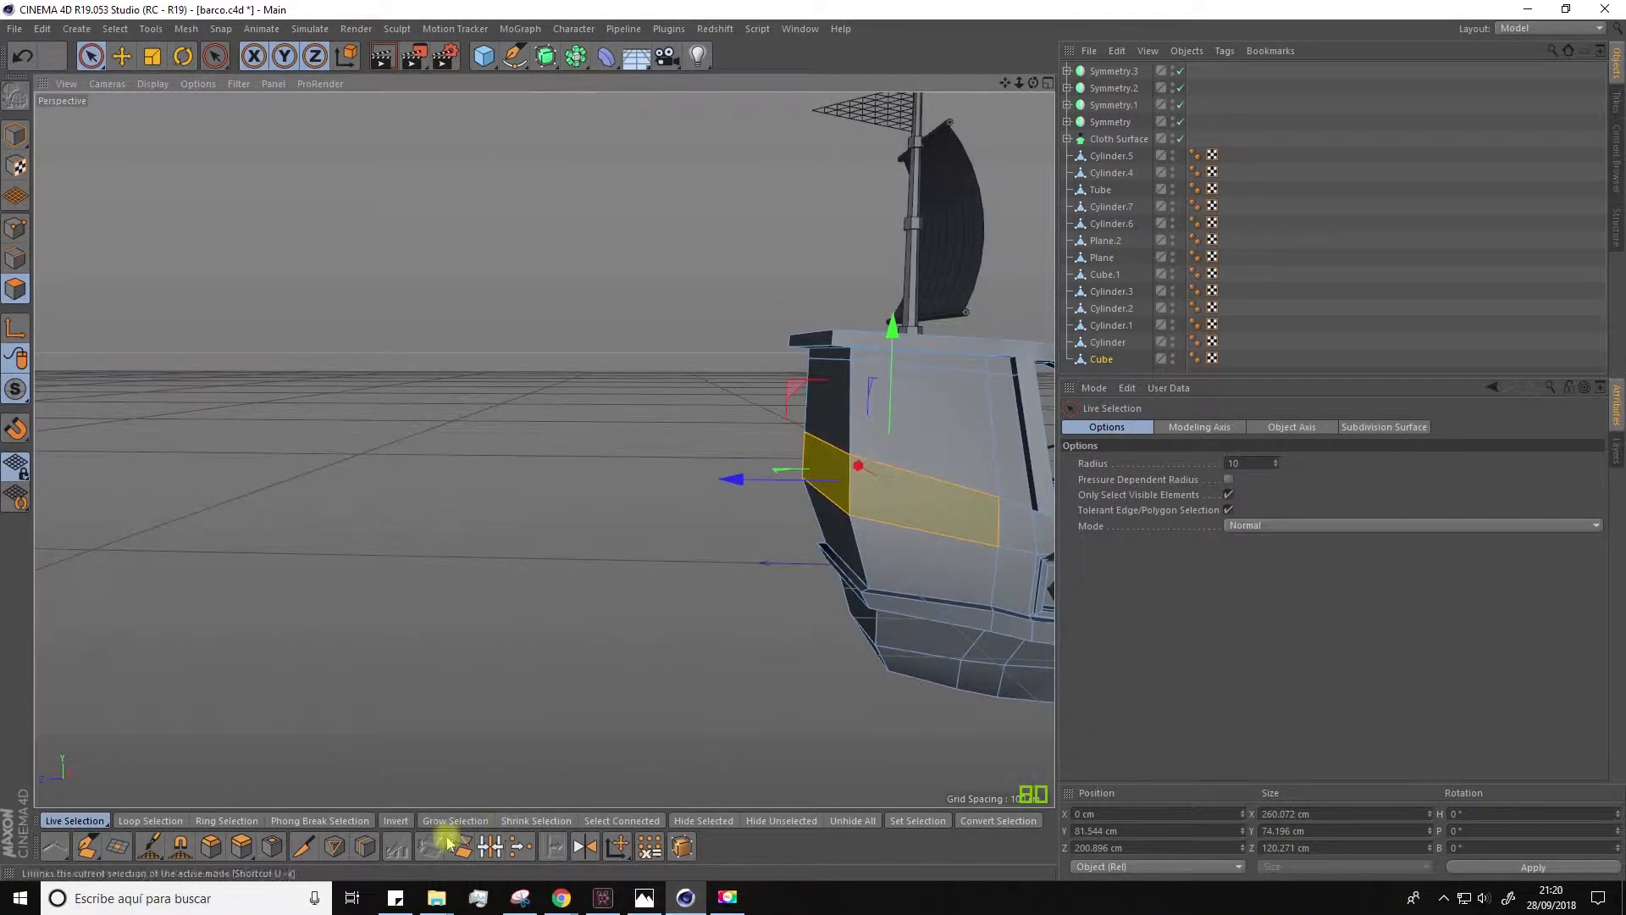
pyautogui.click(241, 846)
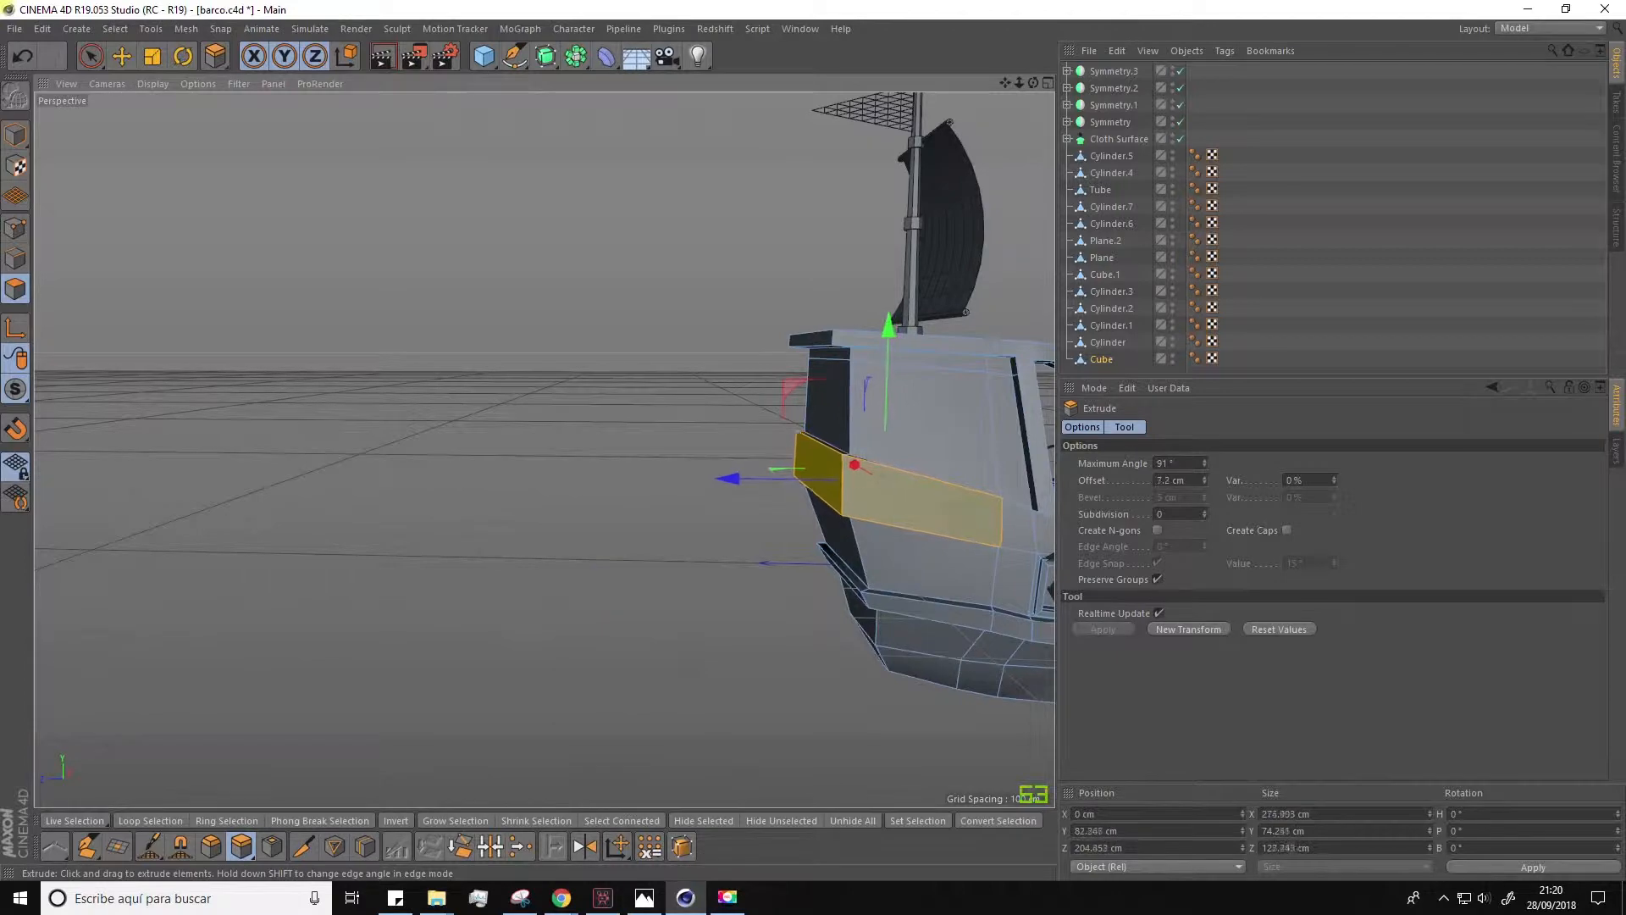
pyautogui.keyDown('alt'); pyautogui.moveTo(644, 565); pyautogui.dragTo(813, 573); pyautogui.keyUp('alt')
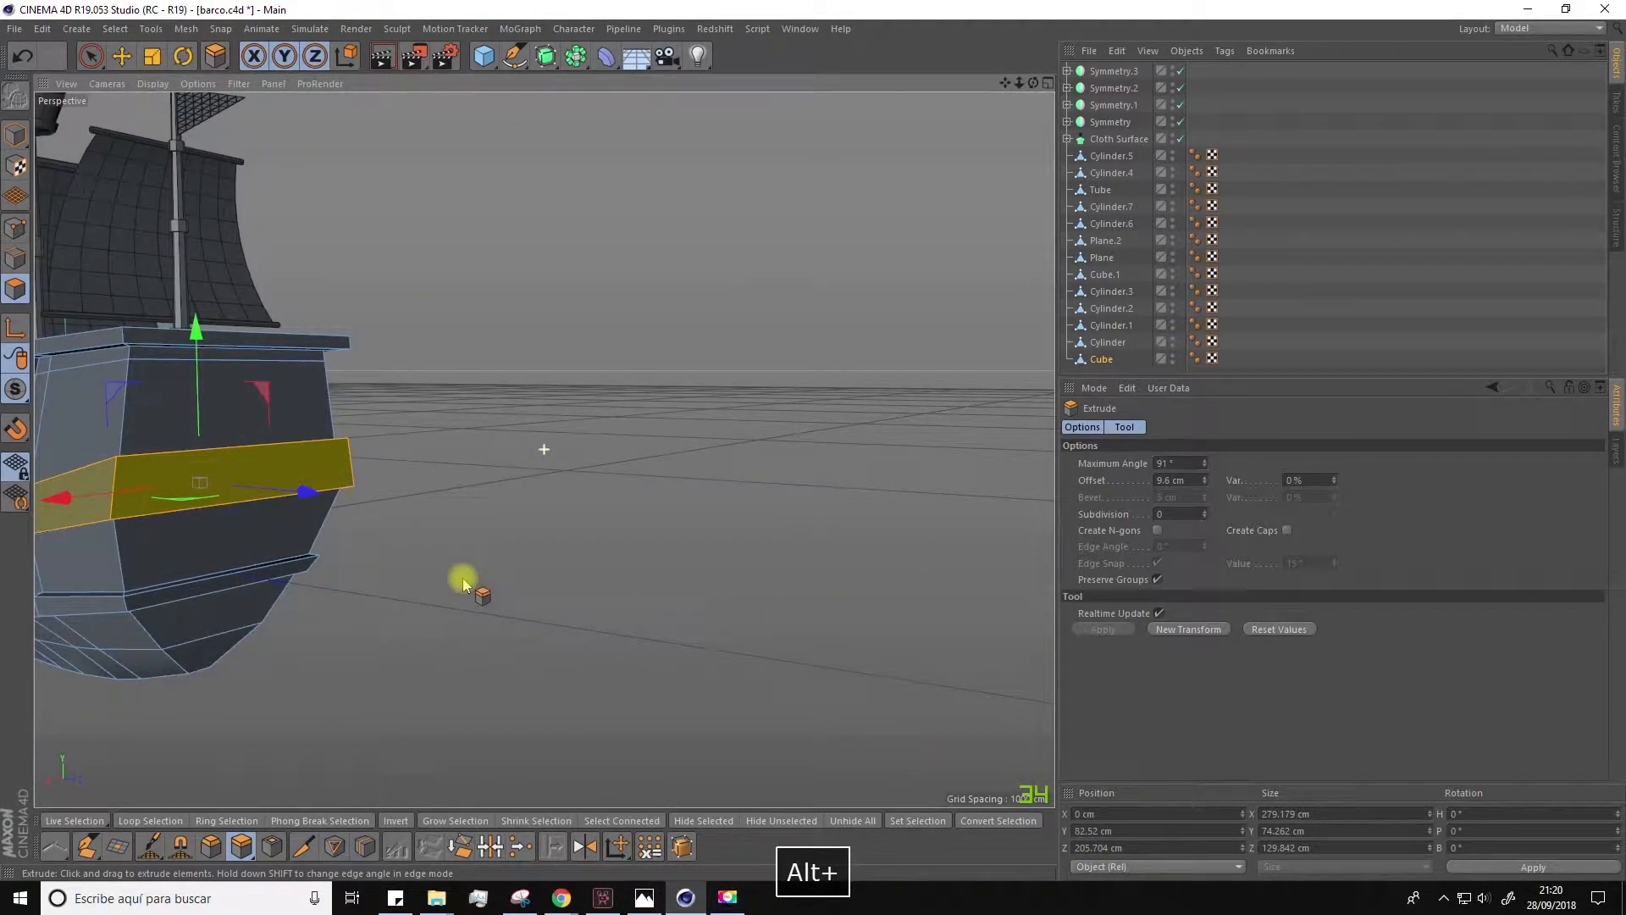
pyautogui.keyDown('alt'); pyautogui.moveTo(352, 664); pyautogui.dragTo(580, 599); pyautogui.keyUp('alt')
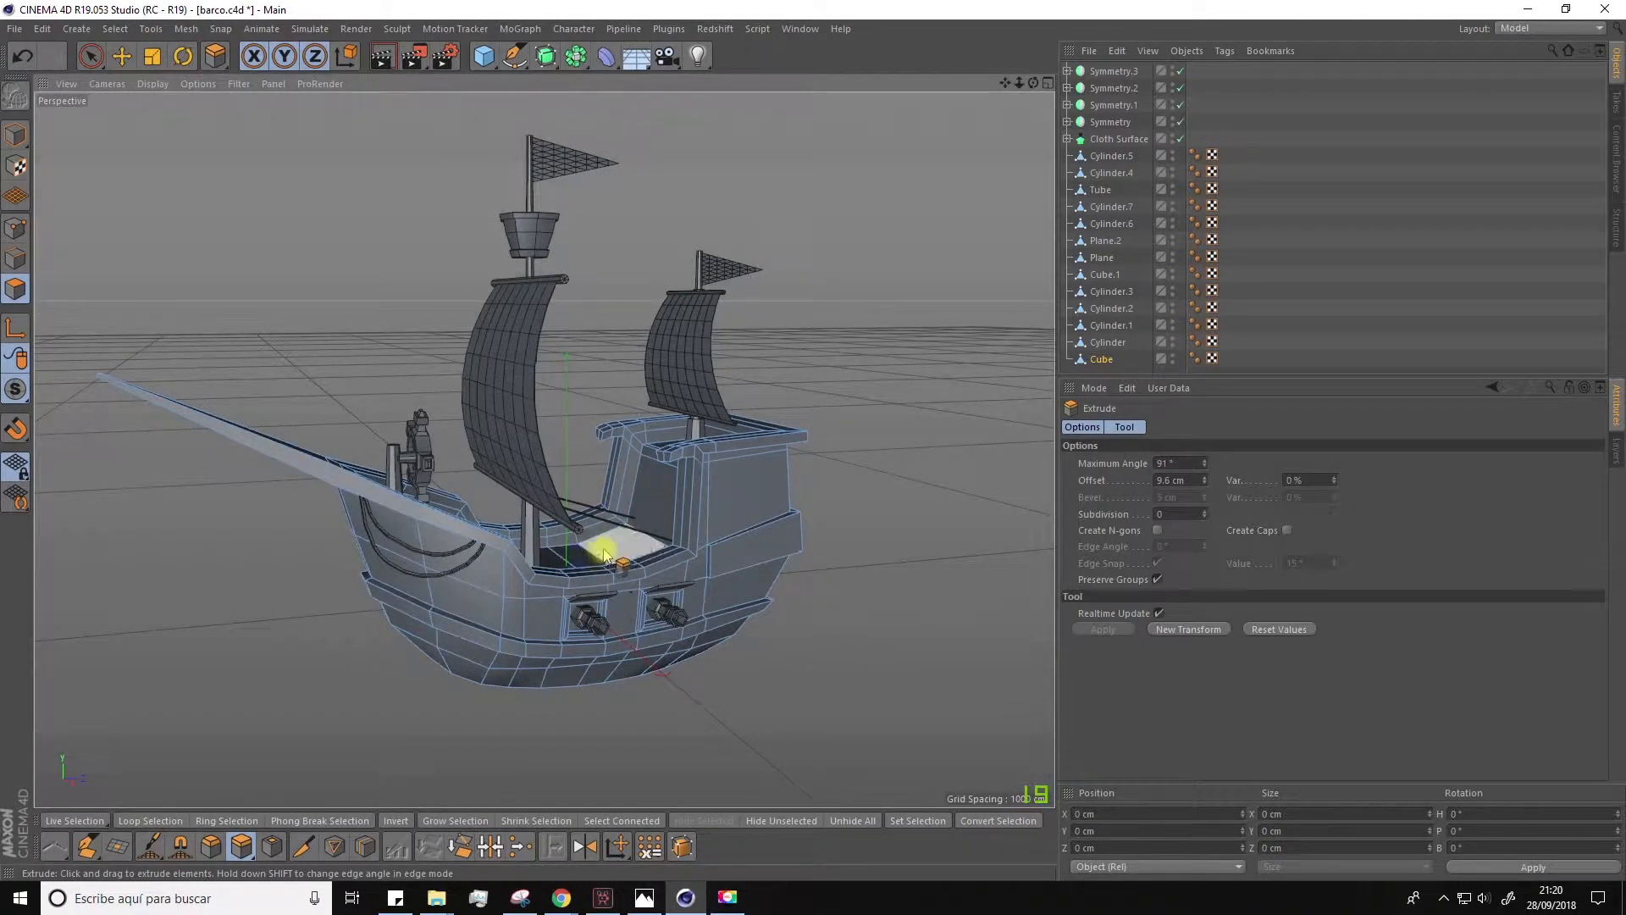
pyautogui.keyDown('alt'); pyautogui.moveTo(617, 534); pyautogui.dragTo(603, 542); pyautogui.keyUp('alt')
# Step: Create a new scene and add a cube with 4 segments in X and 4 in Y
pyautogui.click(14, 28)
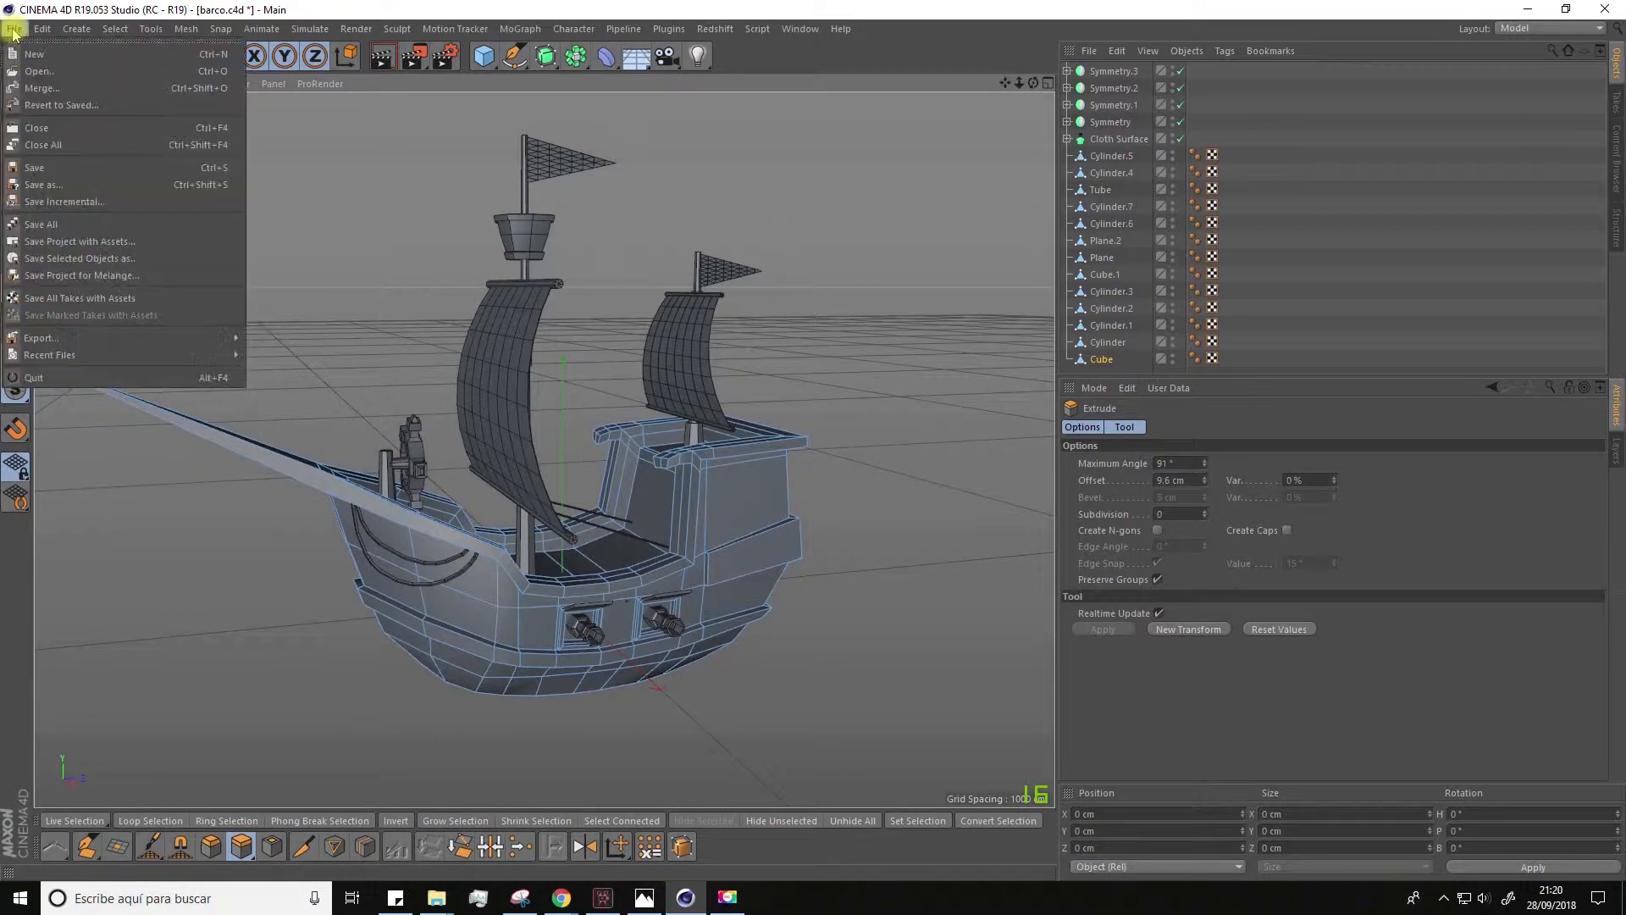
pyautogui.click(36, 55)
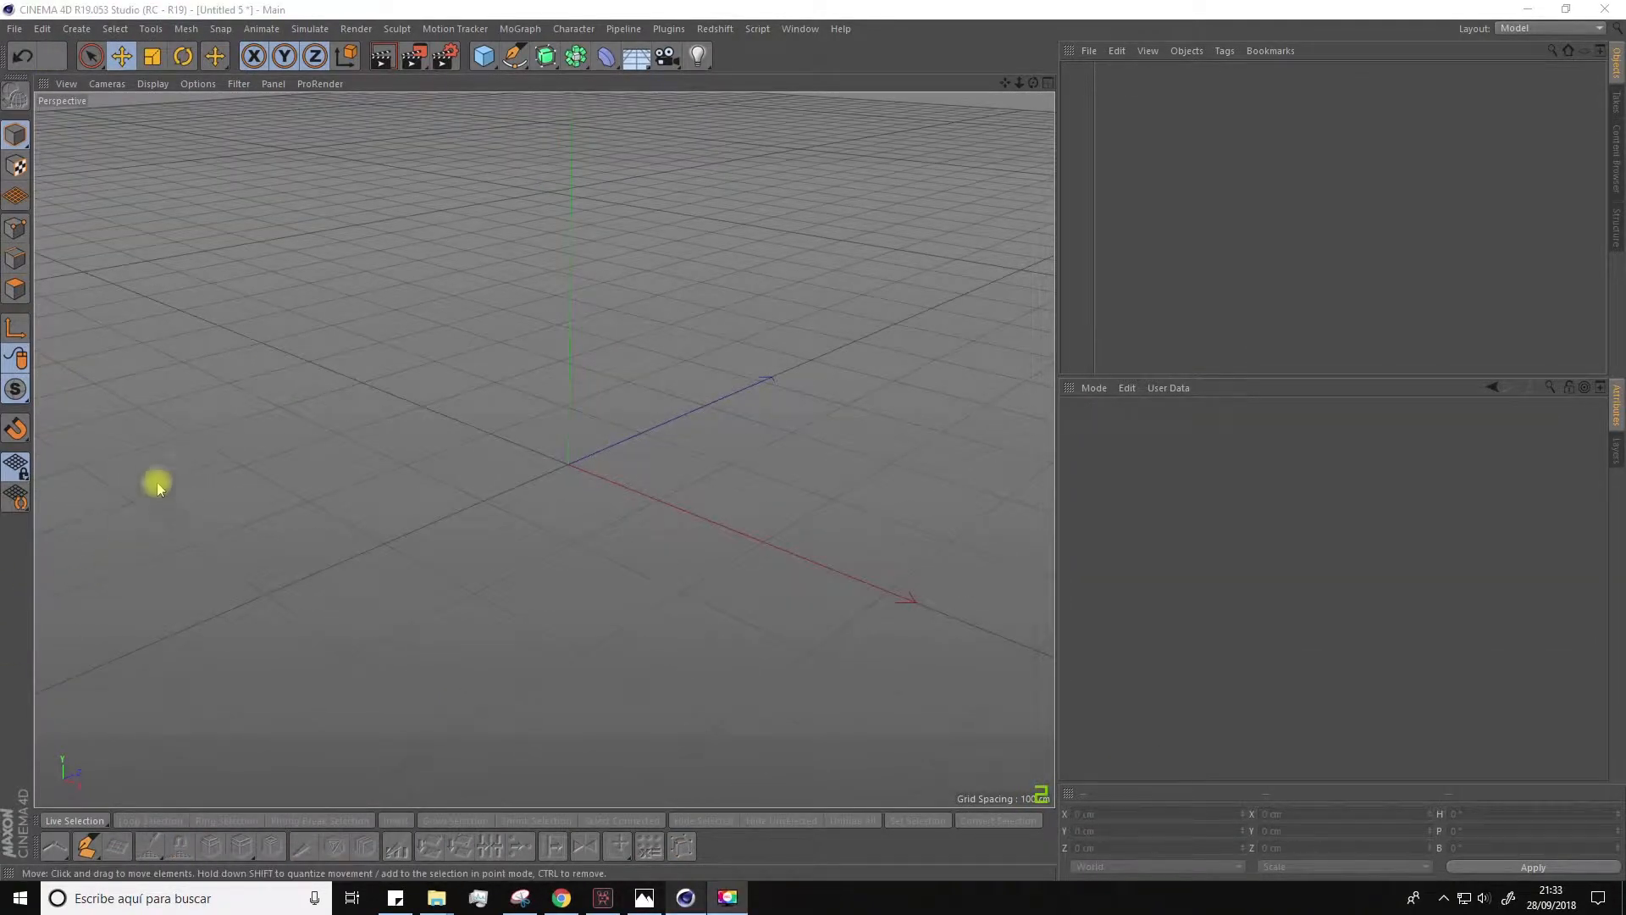
pyautogui.click(481, 54)
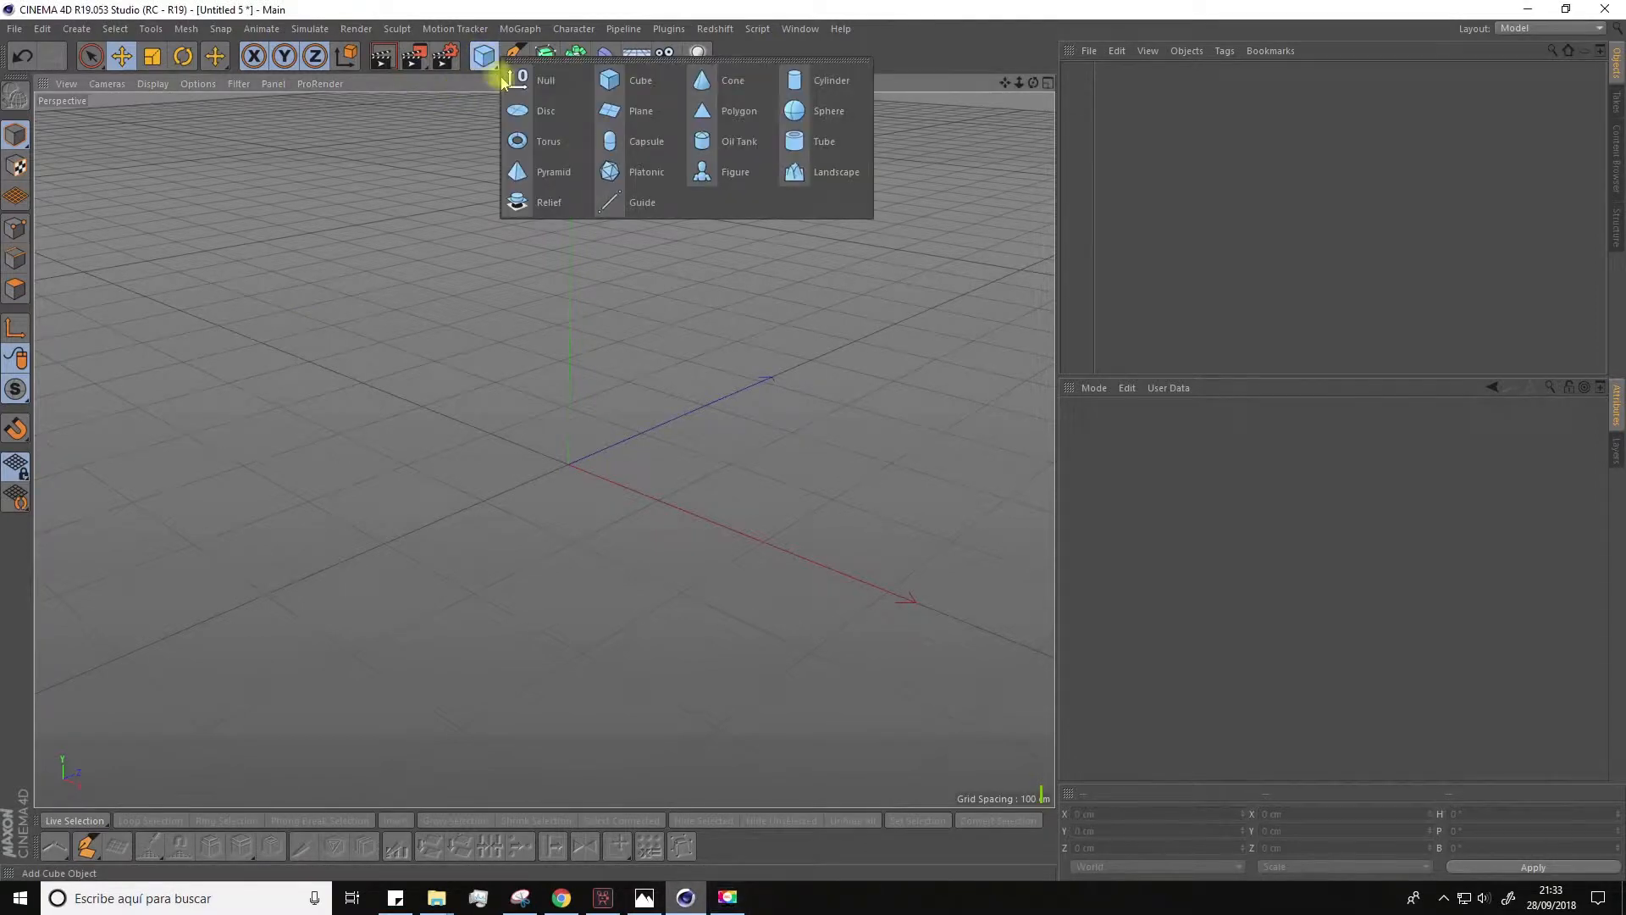
pyautogui.click(613, 85)
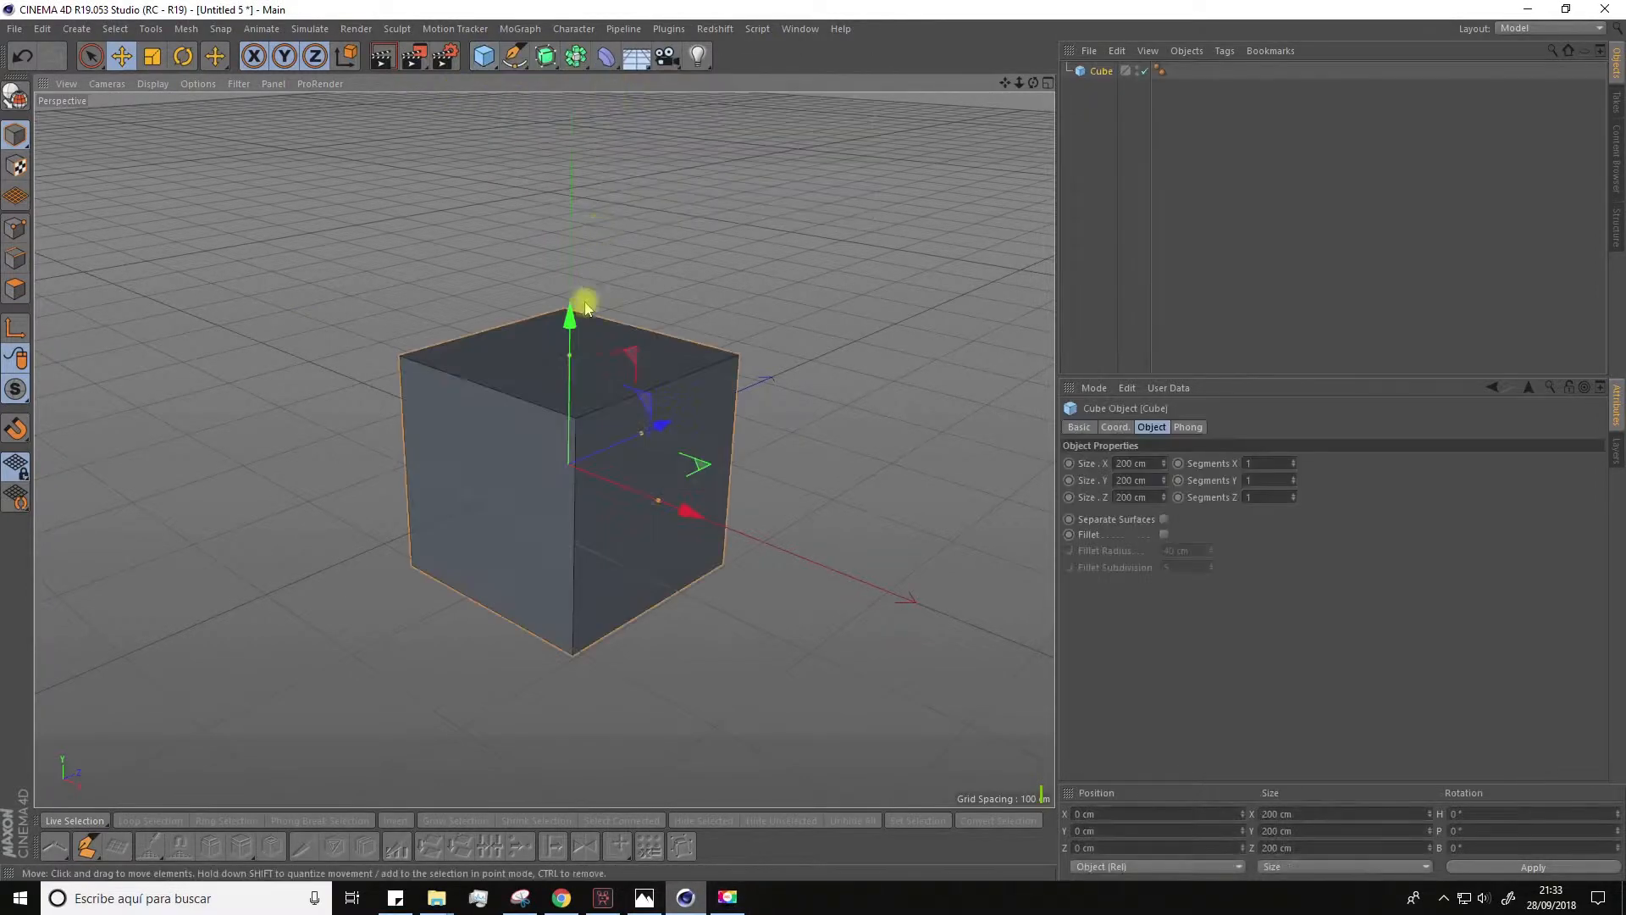
pyautogui.click(1257, 461)
pyautogui.moveTo(874, 525)
pyautogui.keyDown('alt'); pyautogui.mouseDown()
pyautogui.moveTo(788, 501)
pyautogui.moveTo(900, 523)
pyautogui.moveTo(851, 522)
pyautogui.mouseUp(); pyautogui.keyUp('alt')
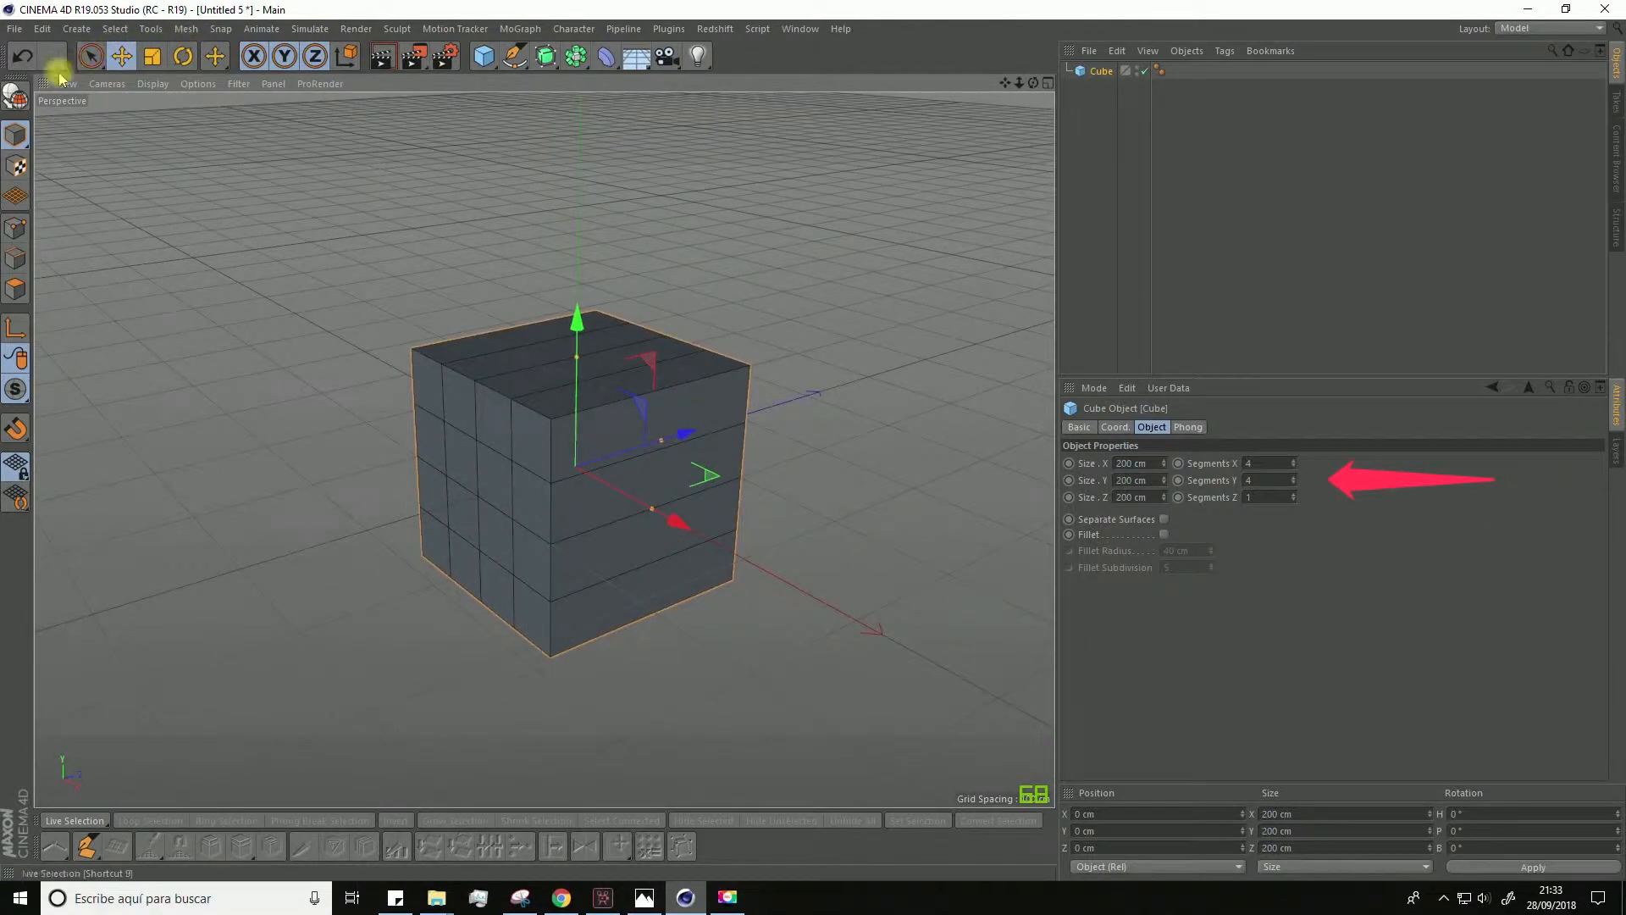
# Step: Make the cube editable and flatten it along Z to a thickness of about 19.1 cm
pyautogui.press('c')
pyautogui.click(153, 56)
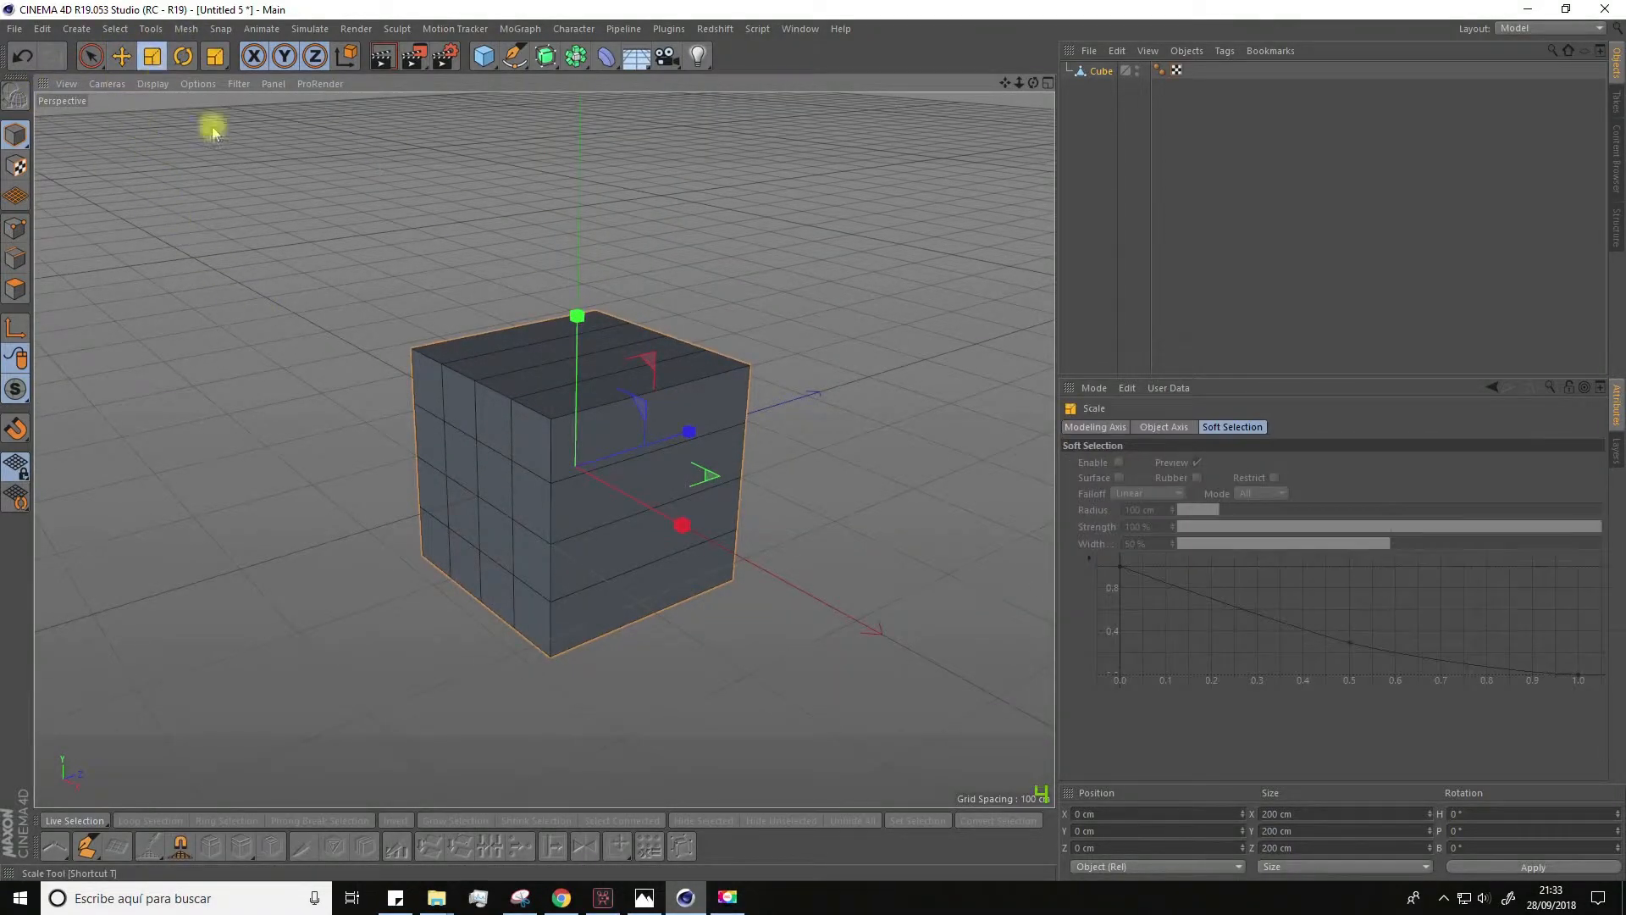
pyautogui.moveTo(684, 433); pyautogui.dragTo(672, 536)
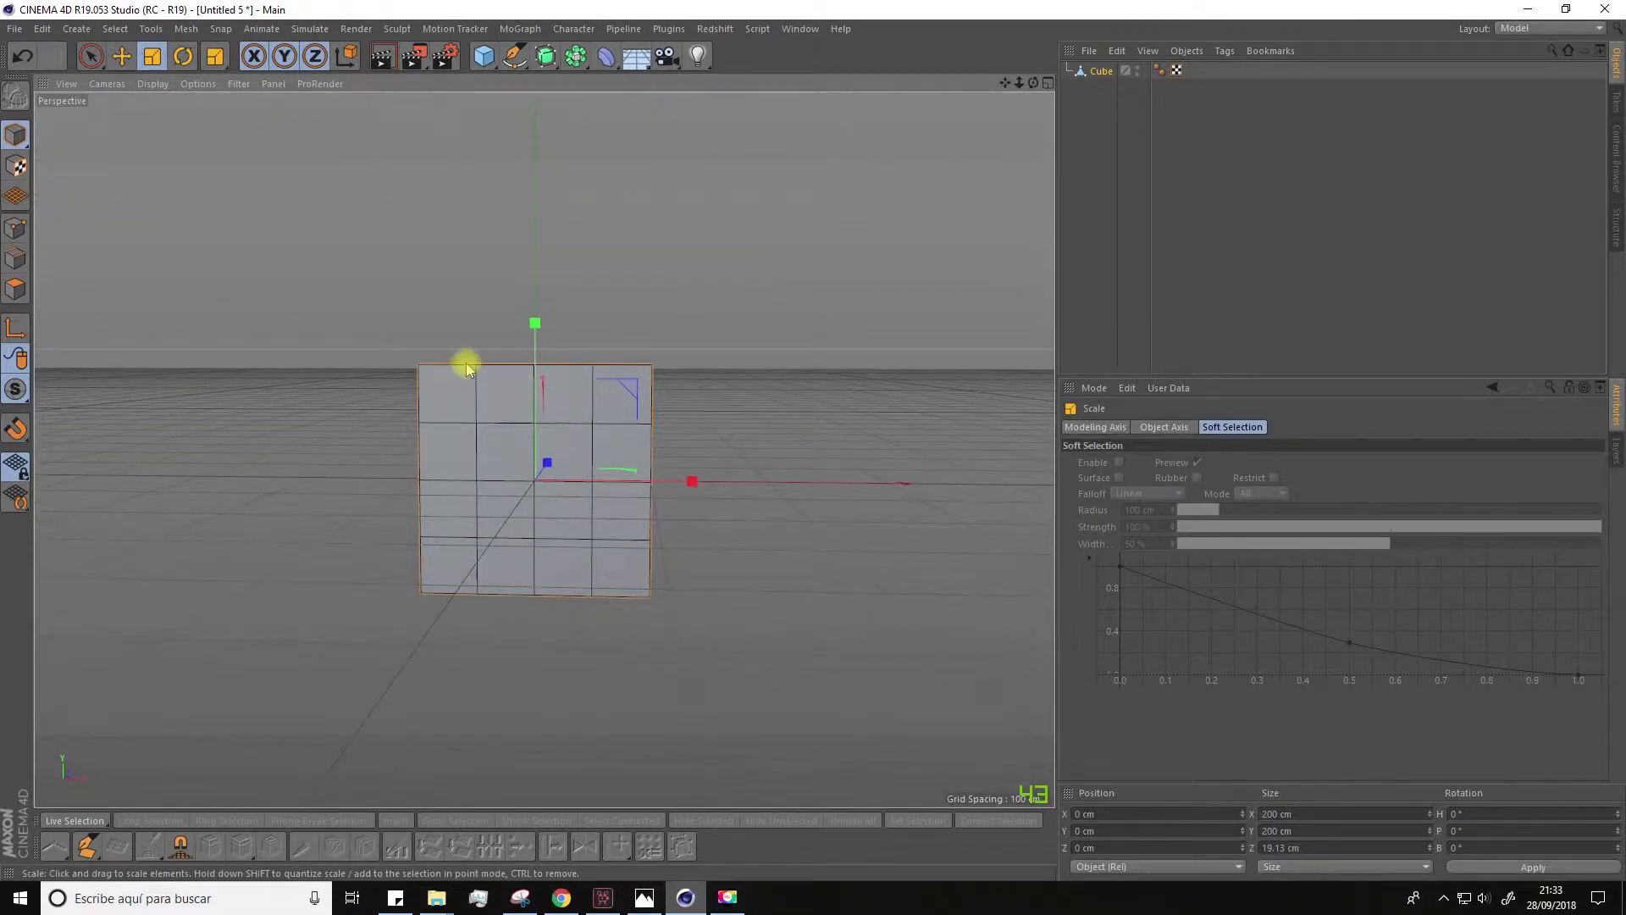
# Step: Scale the slab's two upper corner points inward to about 147 cm apart and lower them to about 82.4 cm in Y
pyautogui.click(20, 223)
pyautogui.keyDown('alt'); pyautogui.moveTo(242, 296); pyautogui.dragTo(645, 277); pyautogui.keyUp('alt')
pyautogui.press('space')
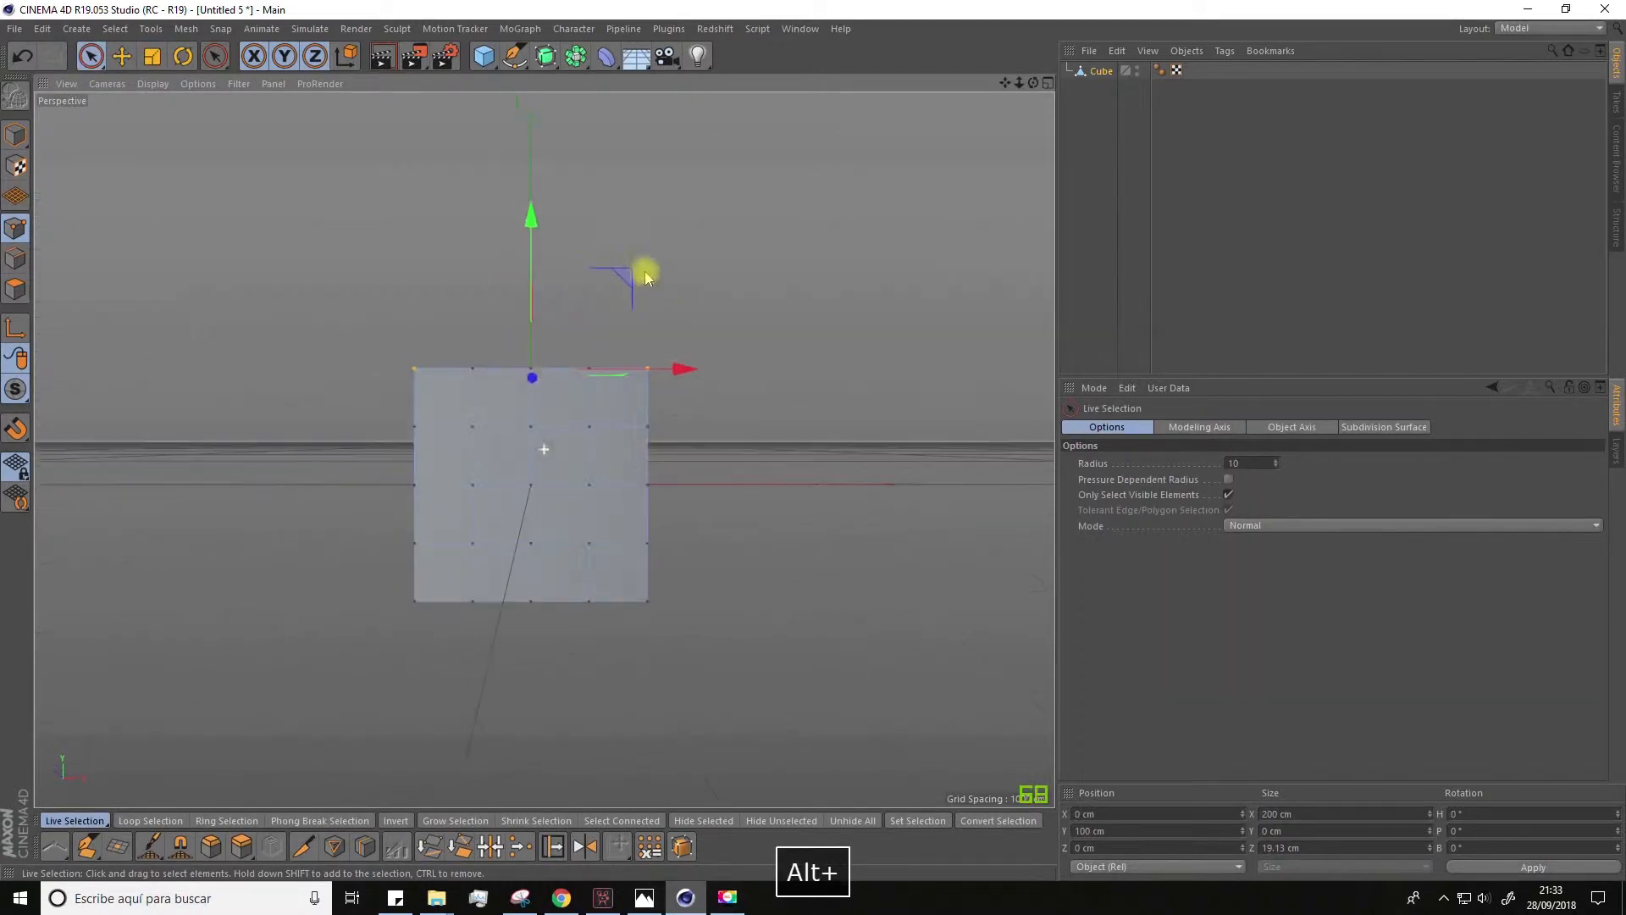
pyautogui.press('t')
pyautogui.moveTo(685, 357); pyautogui.dragTo(661, 370)
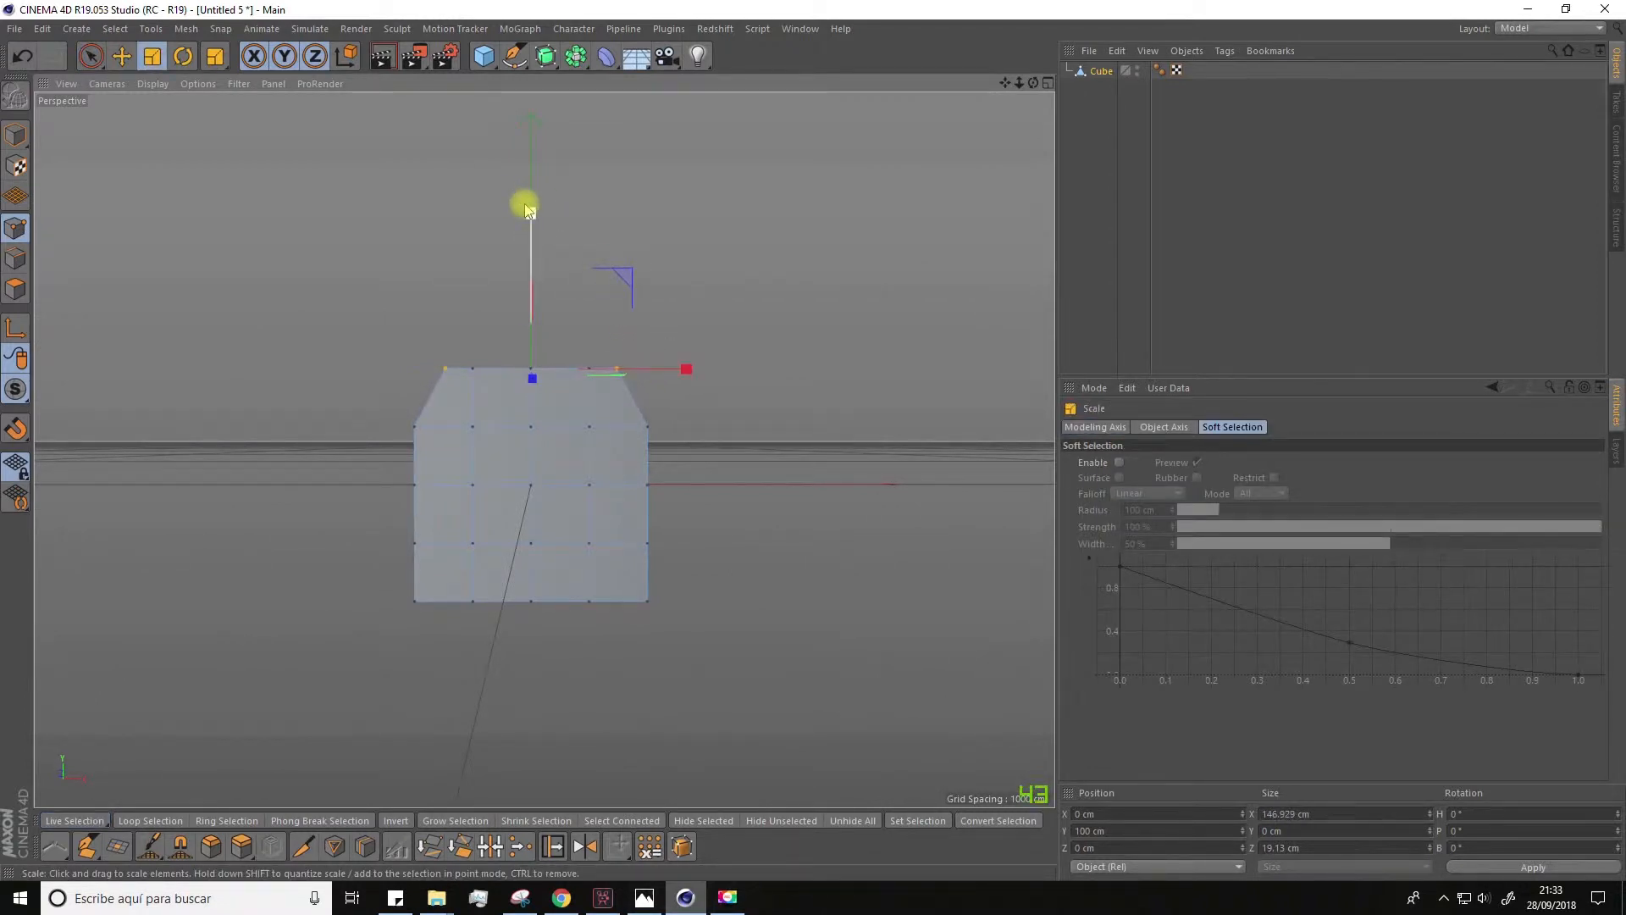
pyautogui.moveTo(528, 221); pyautogui.dragTo(532, 247)
# Step: Select the points along both vertical sides of the slab and narrow them to about 164.5 cm in X
pyautogui.press('space')
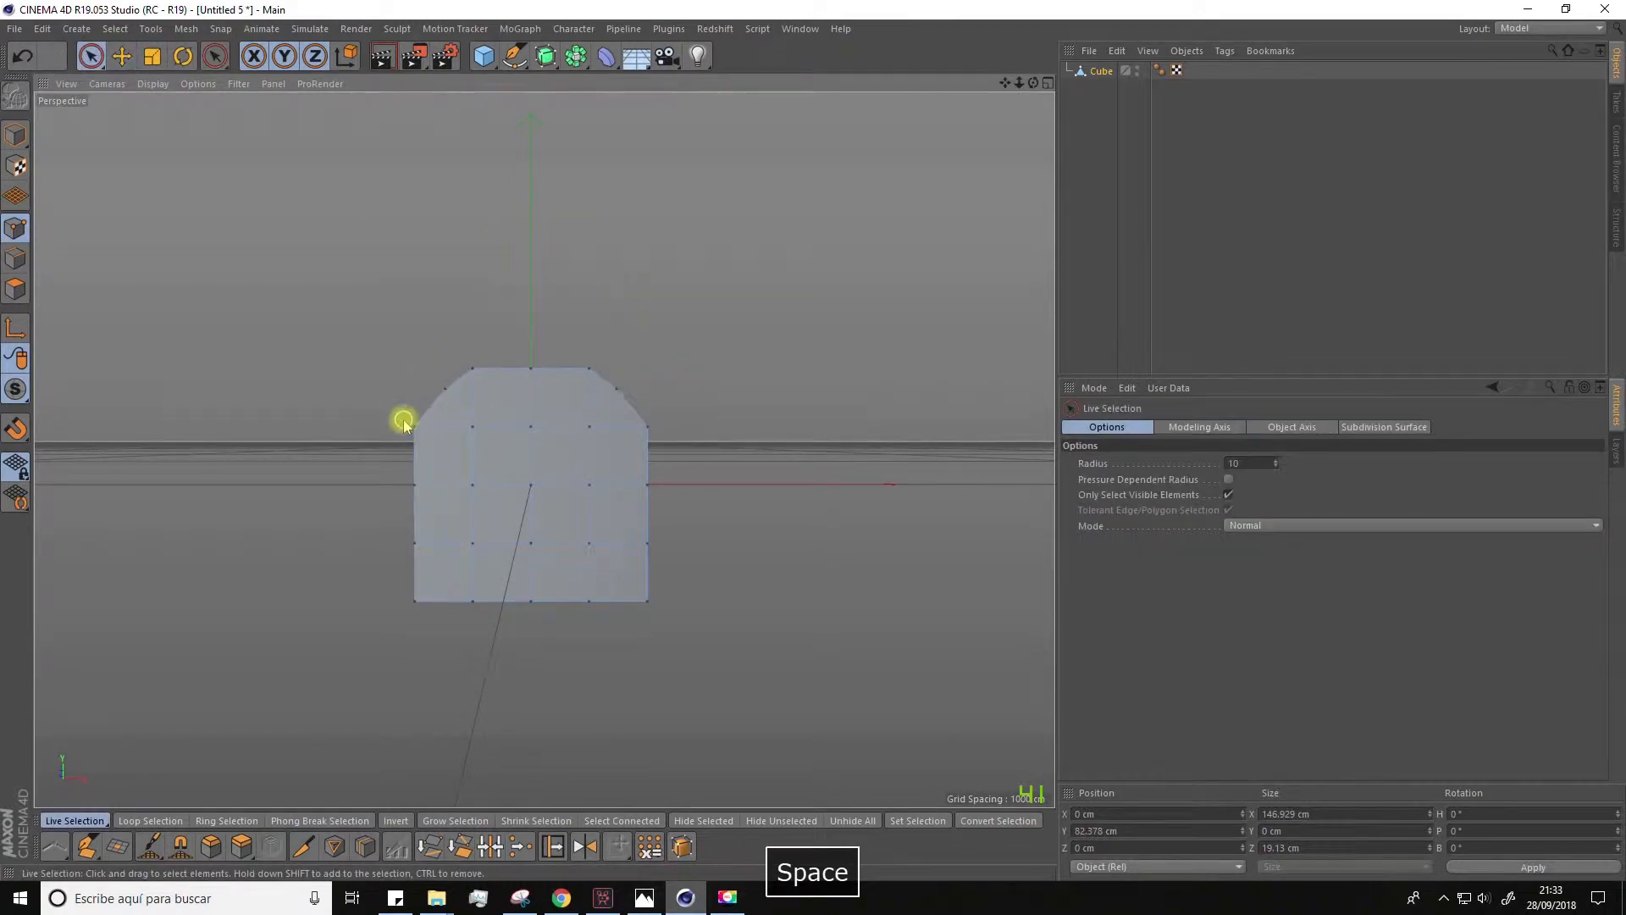
pyautogui.keyDown('alt'); pyautogui.moveTo(347, 425); pyautogui.dragTo(264, 471); pyautogui.keyUp('alt')
pyautogui.keyDown('shift'); pyautogui.click(401, 428); pyautogui.keyUp('shift')
pyautogui.keyDown('shift'); pyautogui.click(662, 425); pyautogui.keyUp('shift')
pyautogui.keyDown('alt'); pyautogui.moveTo(689, 440); pyautogui.dragTo(701, 500); pyautogui.keyUp('alt')
pyautogui.moveTo(91, 56); pyautogui.dragTo(135, 134)
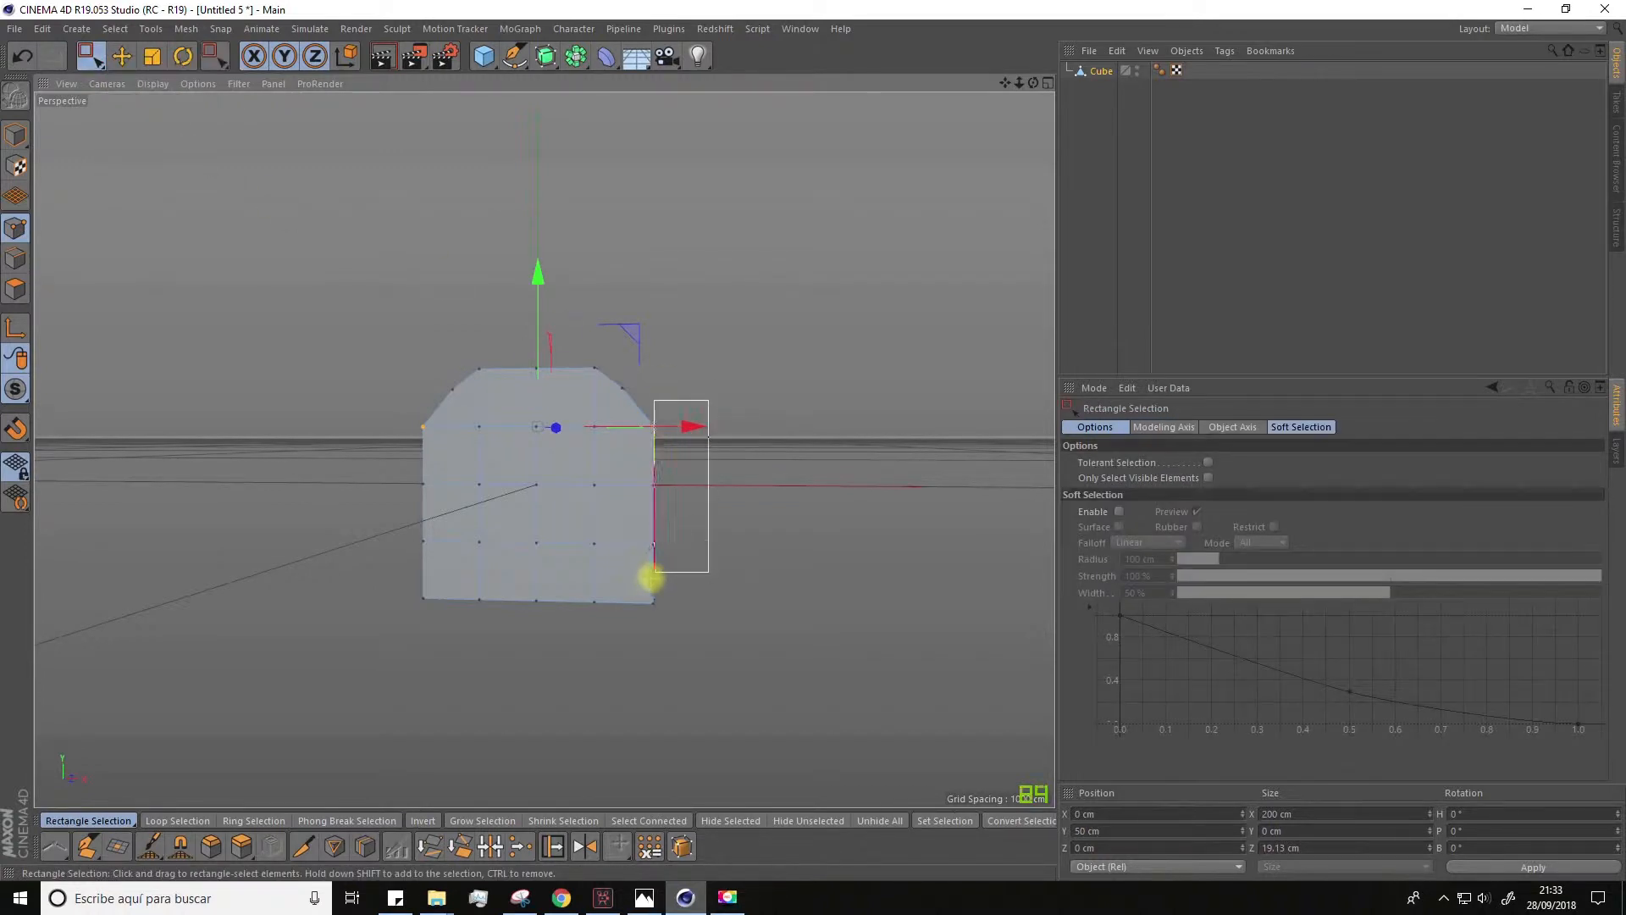
pyautogui.moveTo(642, 615); pyautogui.dragTo(643, 614)
pyautogui.keyDown('shift'); pyautogui.moveTo(371, 381); pyautogui.dragTo(400, 502); pyautogui.keyUp('shift')
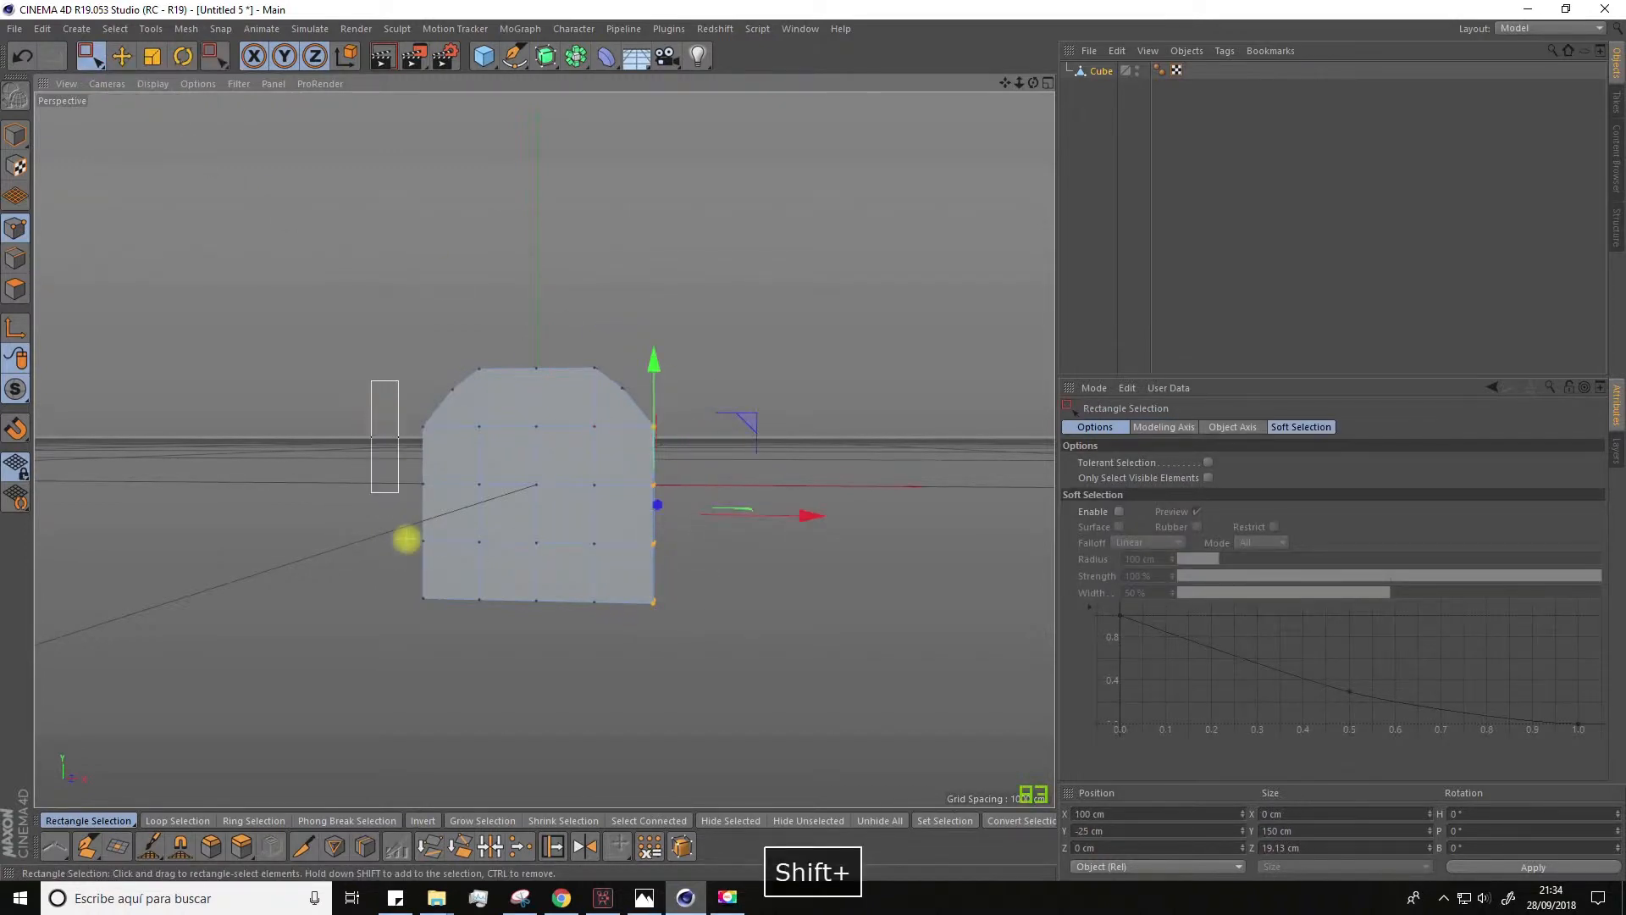
pyautogui.keyDown('shift'); pyautogui.moveTo(438, 635); pyautogui.dragTo(405, 597); pyautogui.keyUp('shift')
pyautogui.click(152, 56)
pyautogui.moveTo(684, 509); pyautogui.dragTo(678, 515)
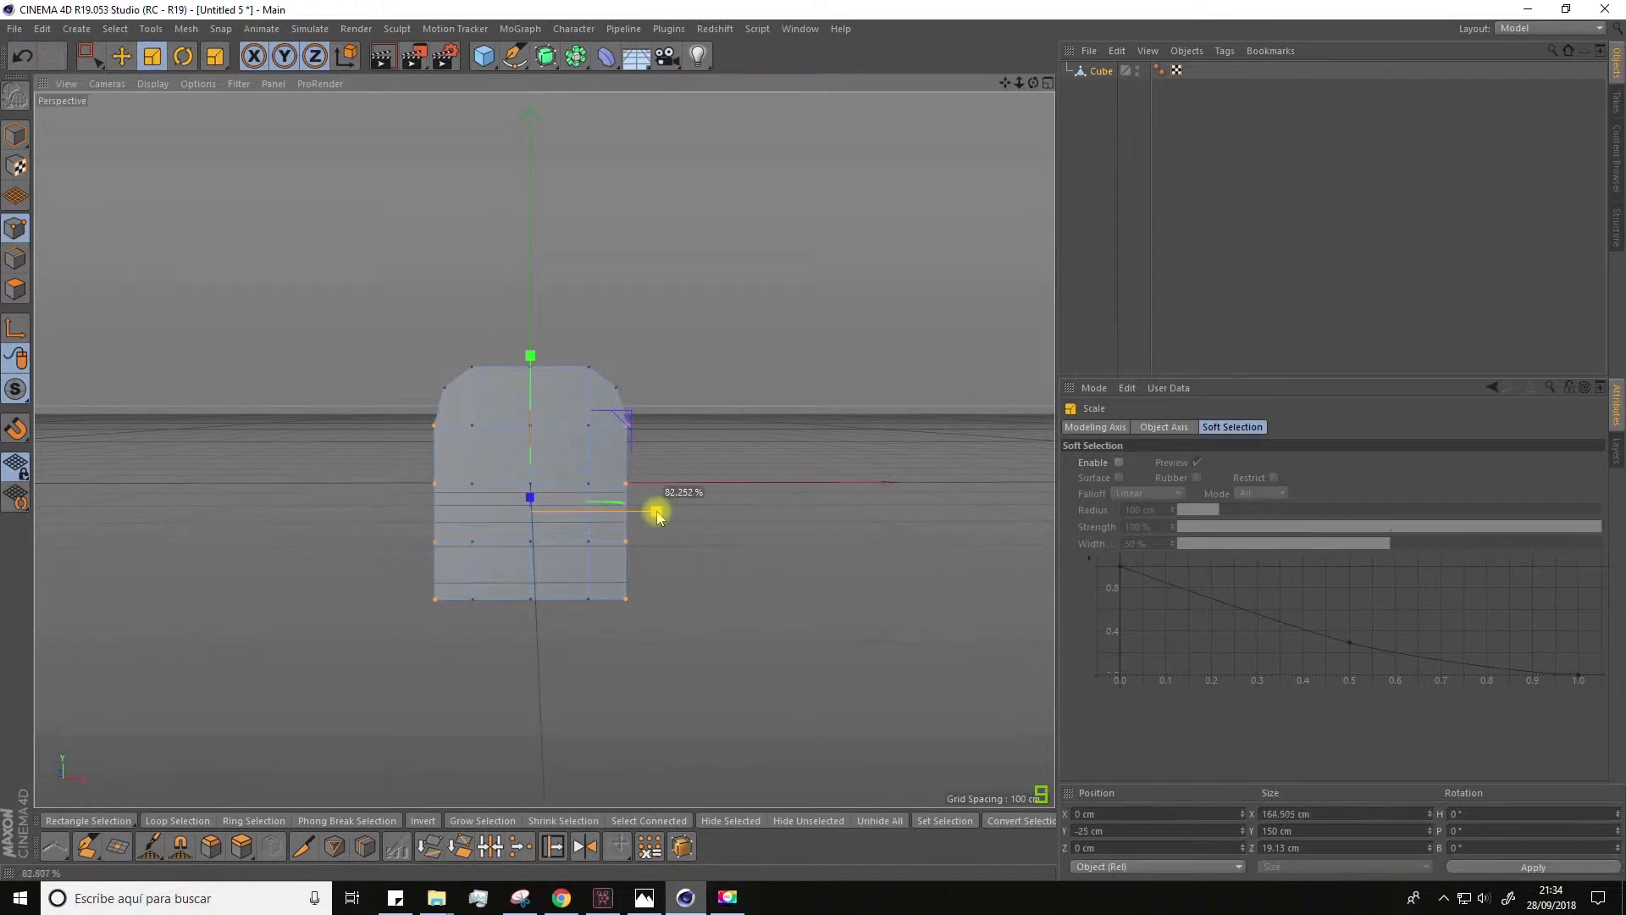
pyautogui.moveTo(657, 513); pyautogui.dragTo(657, 513)
# Step: Raise the middle points of the slab's upper edge, lifting the centre point higher to form an arch peak
pyautogui.press('space')
pyautogui.moveTo(461, 337); pyautogui.dragTo(610, 377)
pyautogui.moveTo(528, 211); pyautogui.dragTo(528, 200)
pyautogui.moveTo(506, 280); pyautogui.dragTo(565, 393)
pyautogui.moveTo(530, 204); pyautogui.dragTo(530, 191)
# Step: Scale the two points beside the arch peak inward to about 91.9 cm apart in X
pyautogui.keyDown('alt'); pyautogui.moveTo(669, 263); pyautogui.dragTo(1081, 61); pyautogui.keyUp('alt')
pyautogui.press('t')
pyautogui.moveTo(610, 265); pyautogui.dragTo(603, 265)
pyautogui.keyDown('alt'); pyautogui.moveTo(623, 339); pyautogui.dragTo(682, 256); pyautogui.keyUp('alt')
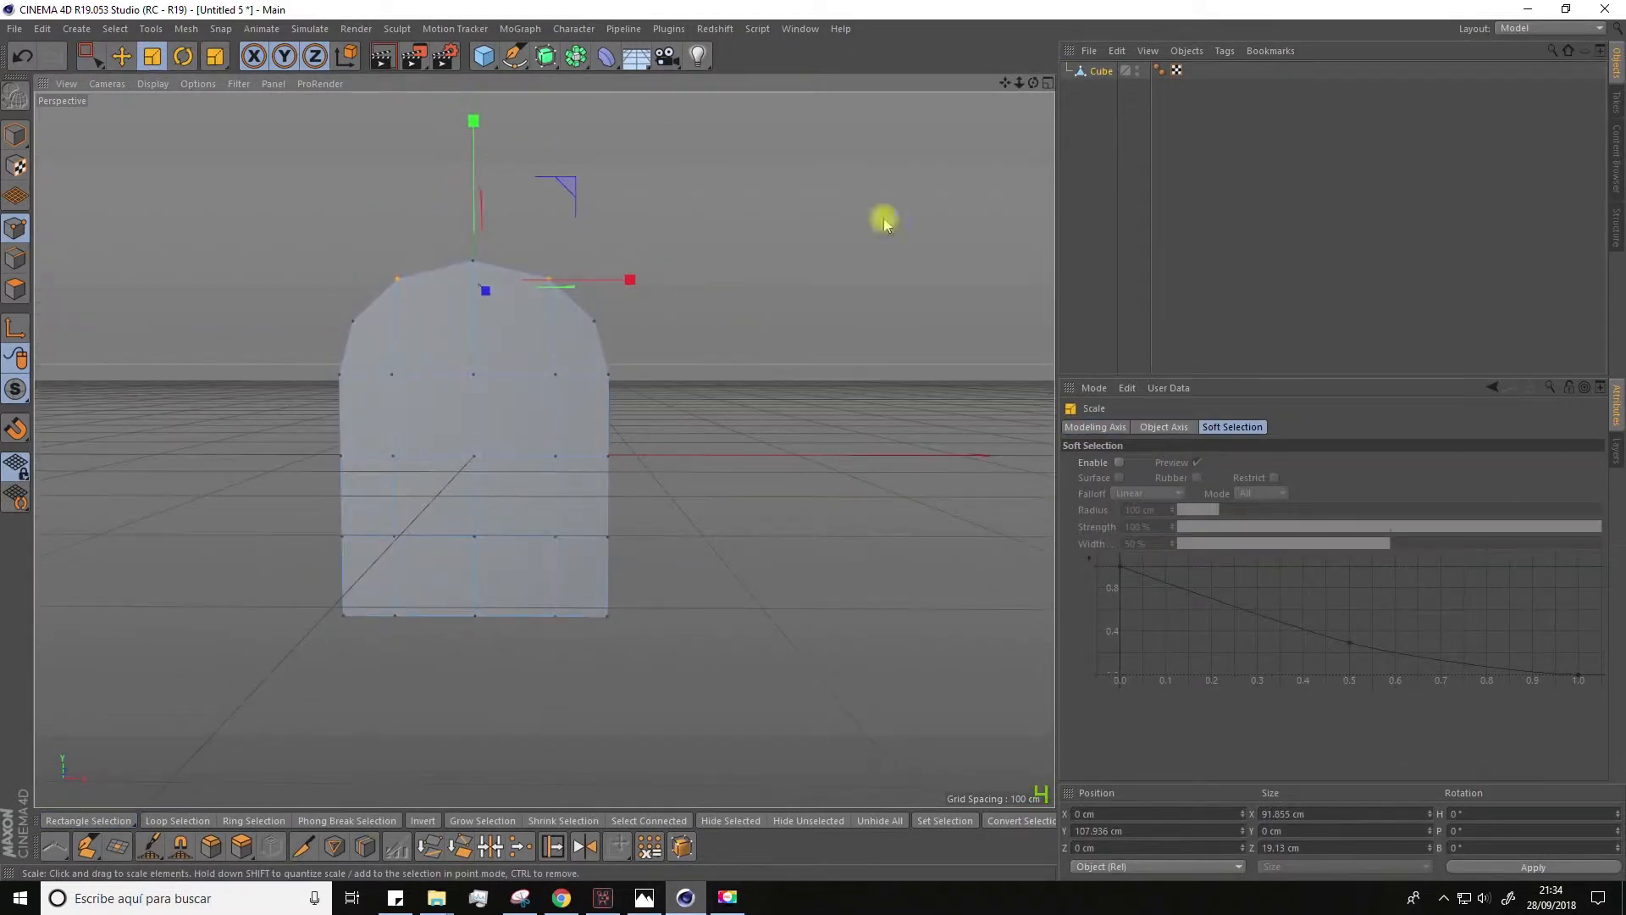
# Step: Select all front polygons of the arched slab and inset them with Extrude Inner by about 16.7 cm
pyautogui.click(1101, 71)
pyautogui.moveTo(90, 57); pyautogui.dragTo(123, 82)
pyautogui.click(15, 289)
pyautogui.keyDown('alt'); pyautogui.moveTo(96, 350); pyautogui.dragTo(76, 363); pyautogui.keyUp('alt')
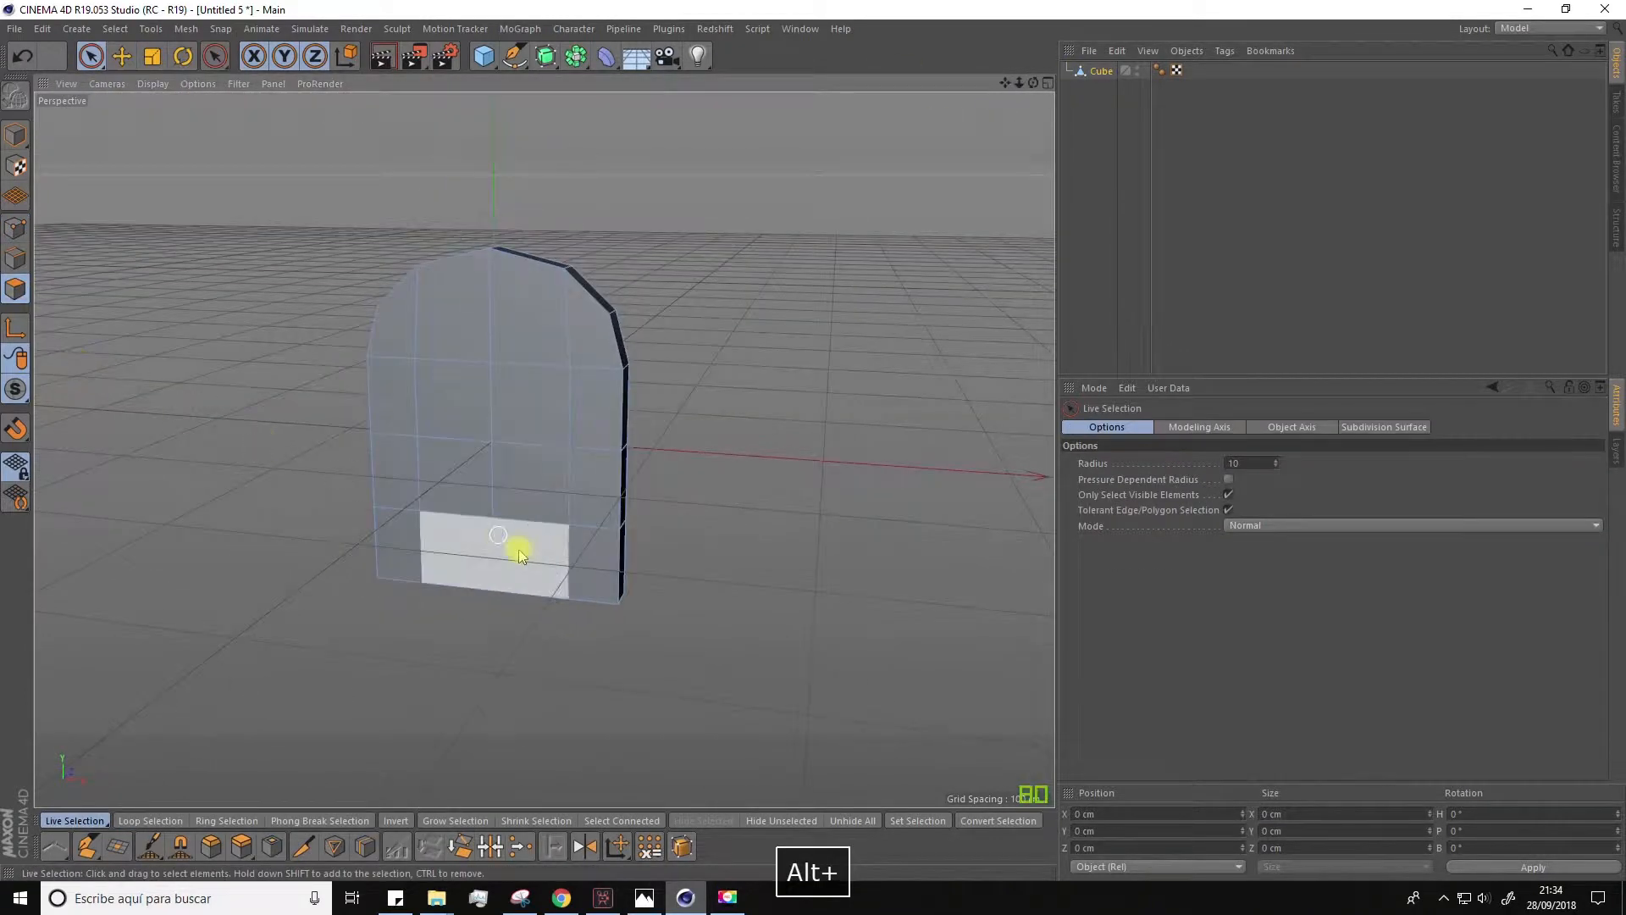
pyautogui.moveTo(585, 551)
pyautogui.keyDown('shift'); pyautogui.mouseDown()
pyautogui.moveTo(400, 523)
pyautogui.moveTo(410, 392)
pyautogui.moveTo(455, 333)
pyautogui.mouseUp(); pyautogui.keyUp('shift')
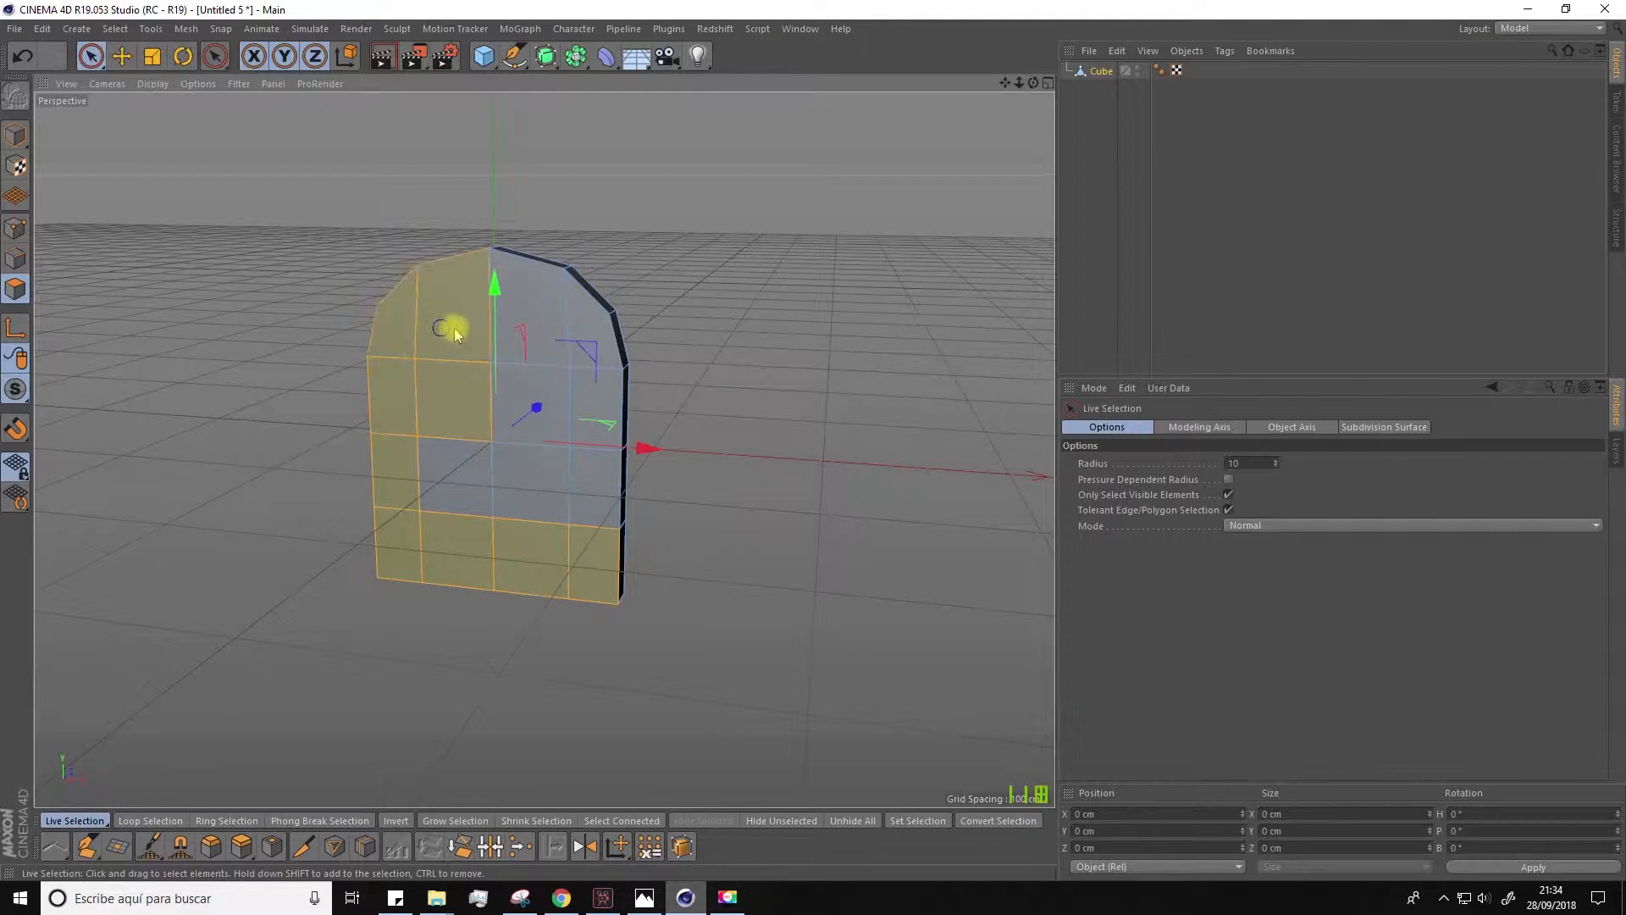
pyautogui.keyDown('shift'); pyautogui.moveTo(460, 469); pyautogui.dragTo(690, 384); pyautogui.keyUp('shift')
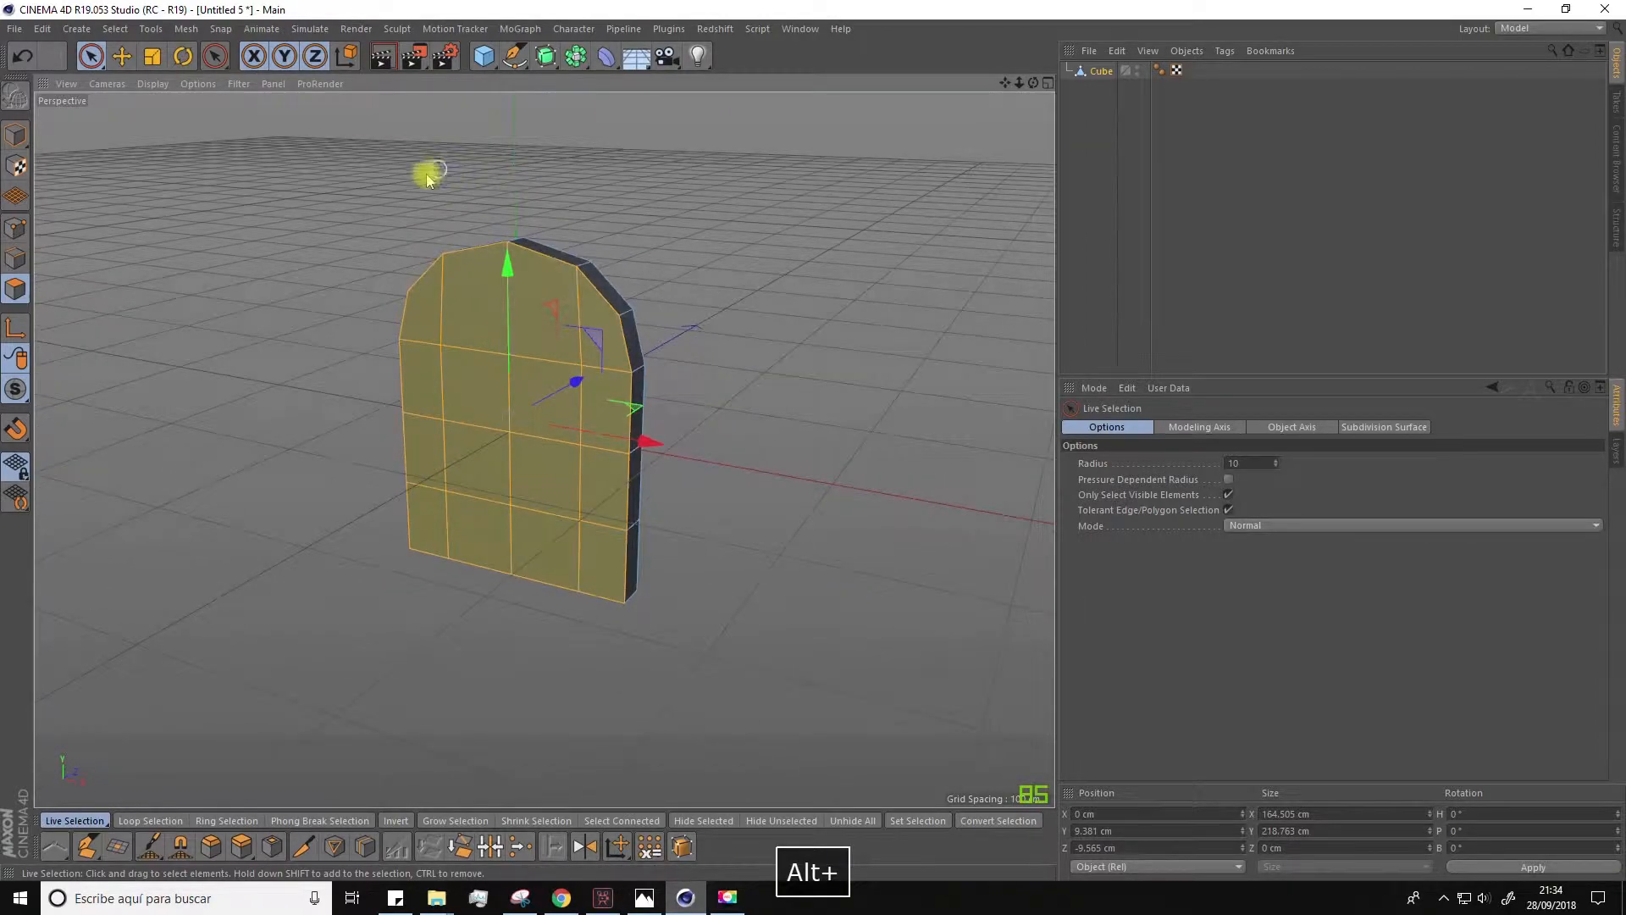
pyautogui.rightClick(429, 417)
pyautogui.click(481, 525)
pyautogui.keyDown('alt'); pyautogui.moveTo(415, 534); pyautogui.dragTo(589, 490); pyautogui.keyUp('alt')
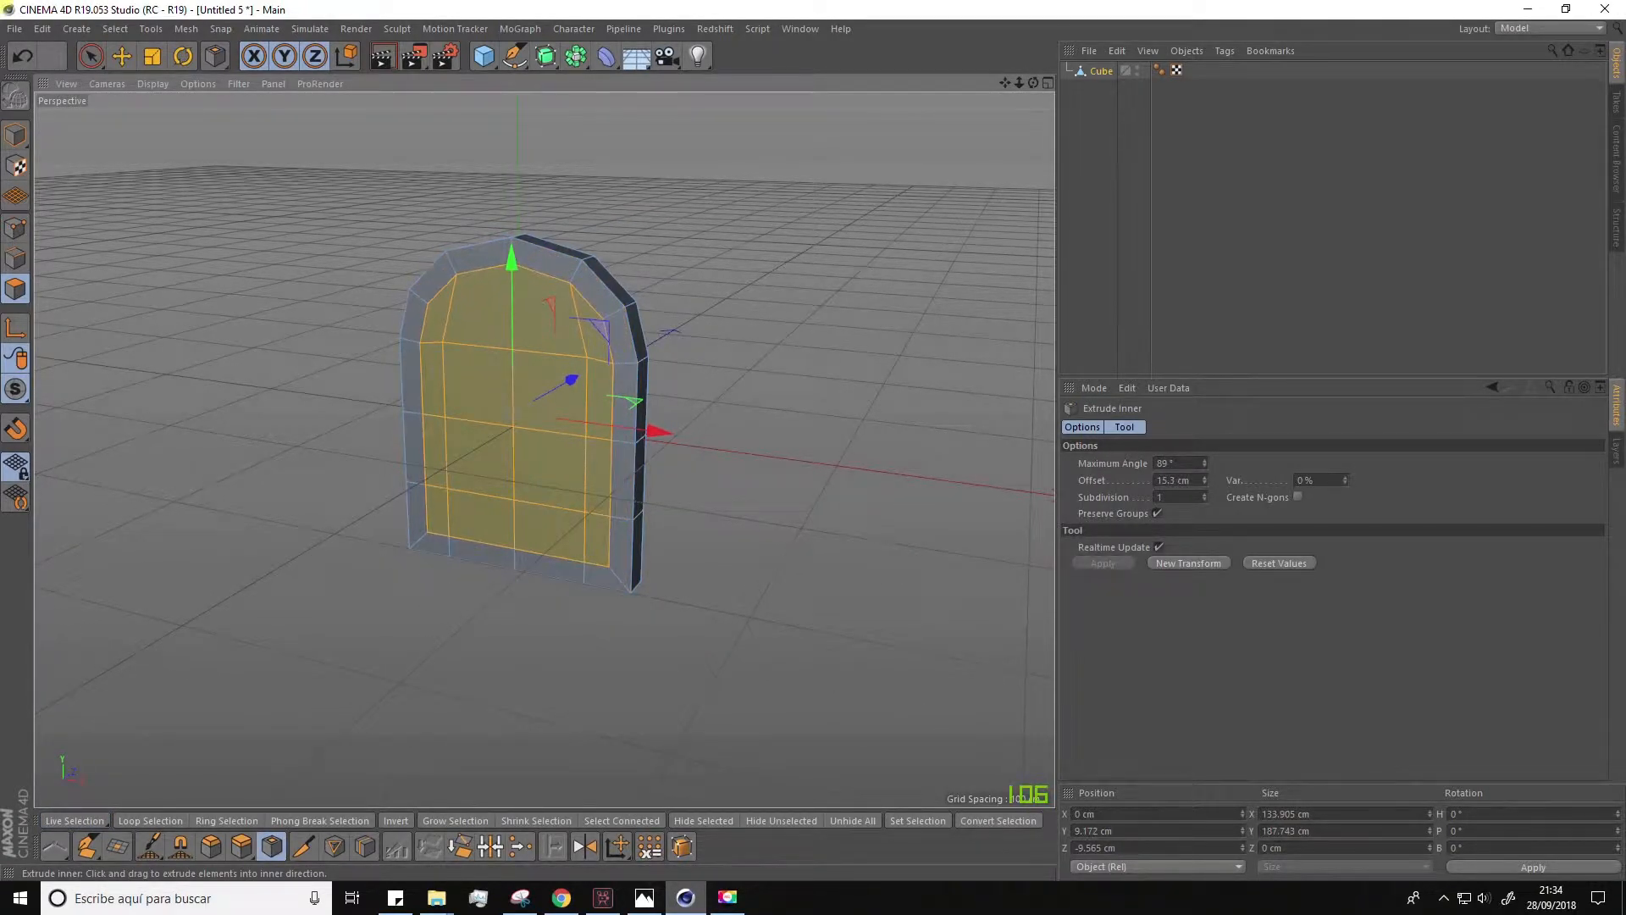
# Step: Extrude the inset polygons into the slab with an offset of about -10.3 cm and clear the selection
pyautogui.rightClick(590, 427)
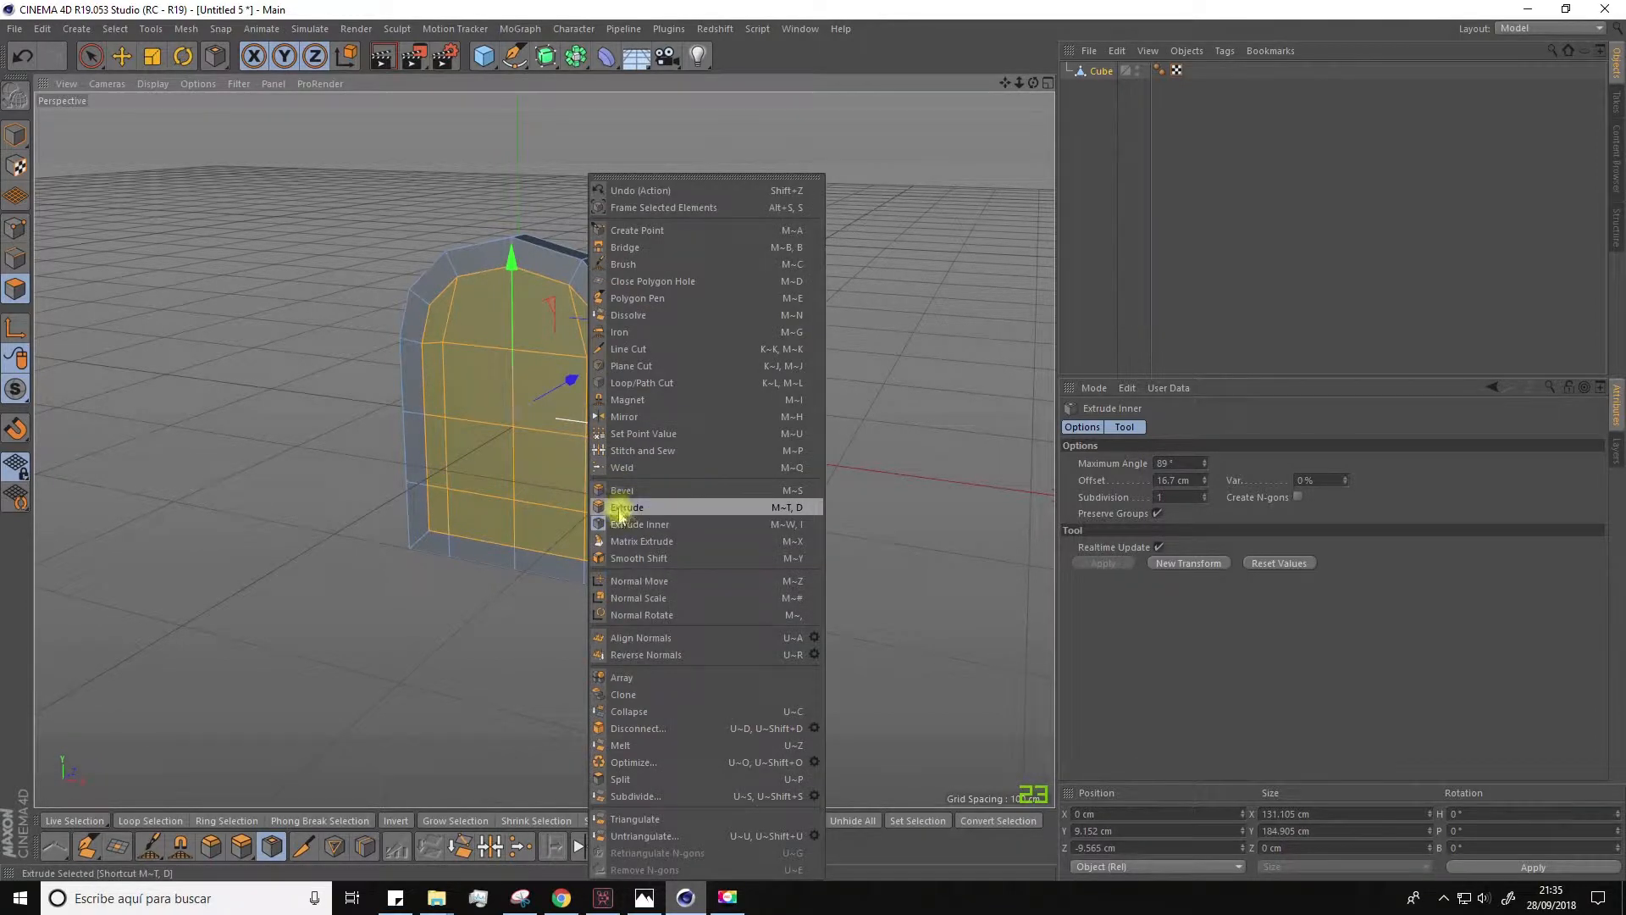
pyautogui.click(619, 510)
pyautogui.scroll(4, 616, 508)
pyautogui.moveTo(597, 489); pyautogui.dragTo(574, 489)
pyautogui.keyDown('alt'); pyautogui.moveTo(623, 440); pyautogui.dragTo(658, 430); pyautogui.keyUp('alt')
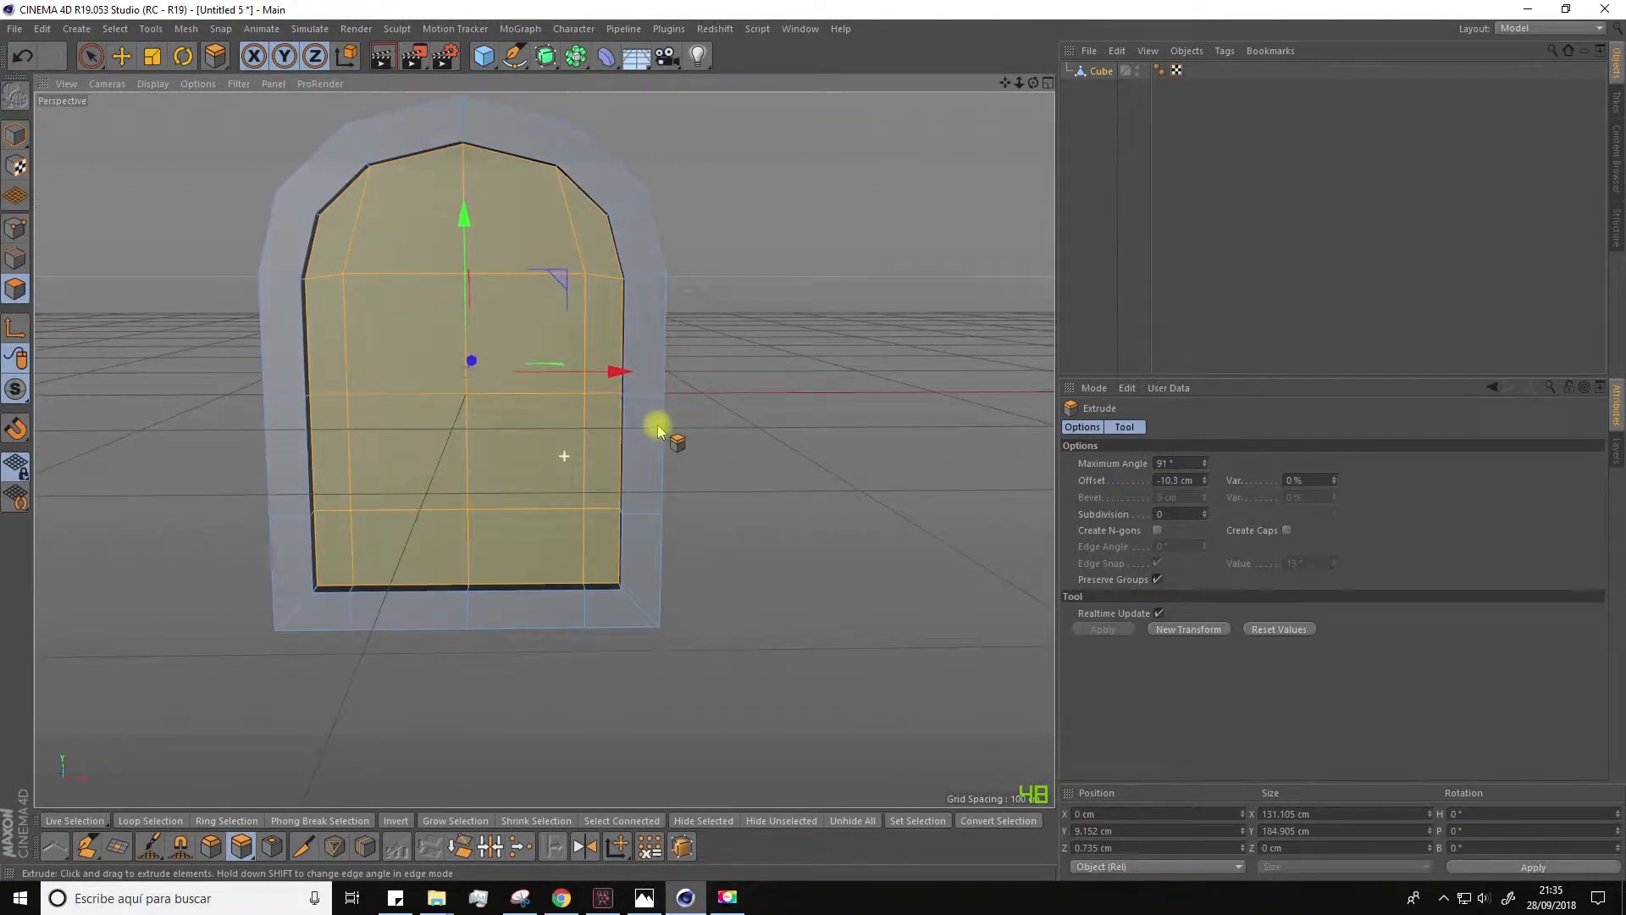
pyautogui.scroll(-2, 664, 428)
pyautogui.keyDown('alt'); pyautogui.moveTo(668, 424); pyautogui.dragTo(722, 440); pyautogui.keyUp('alt')
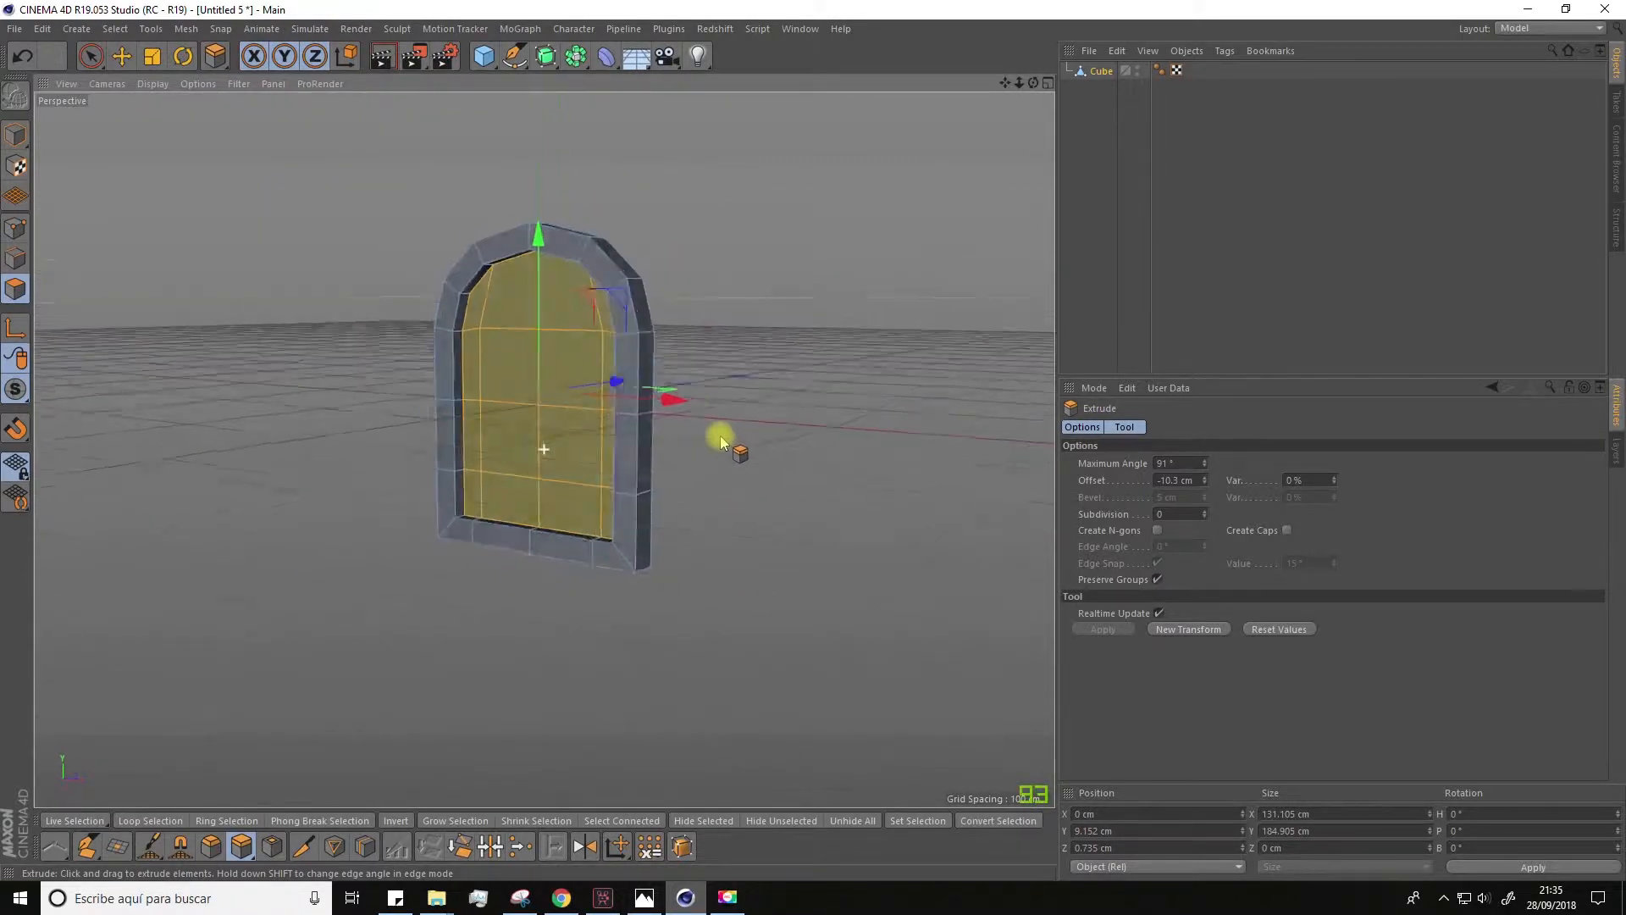
pyautogui.click(91, 56)
pyautogui.click(232, 389)
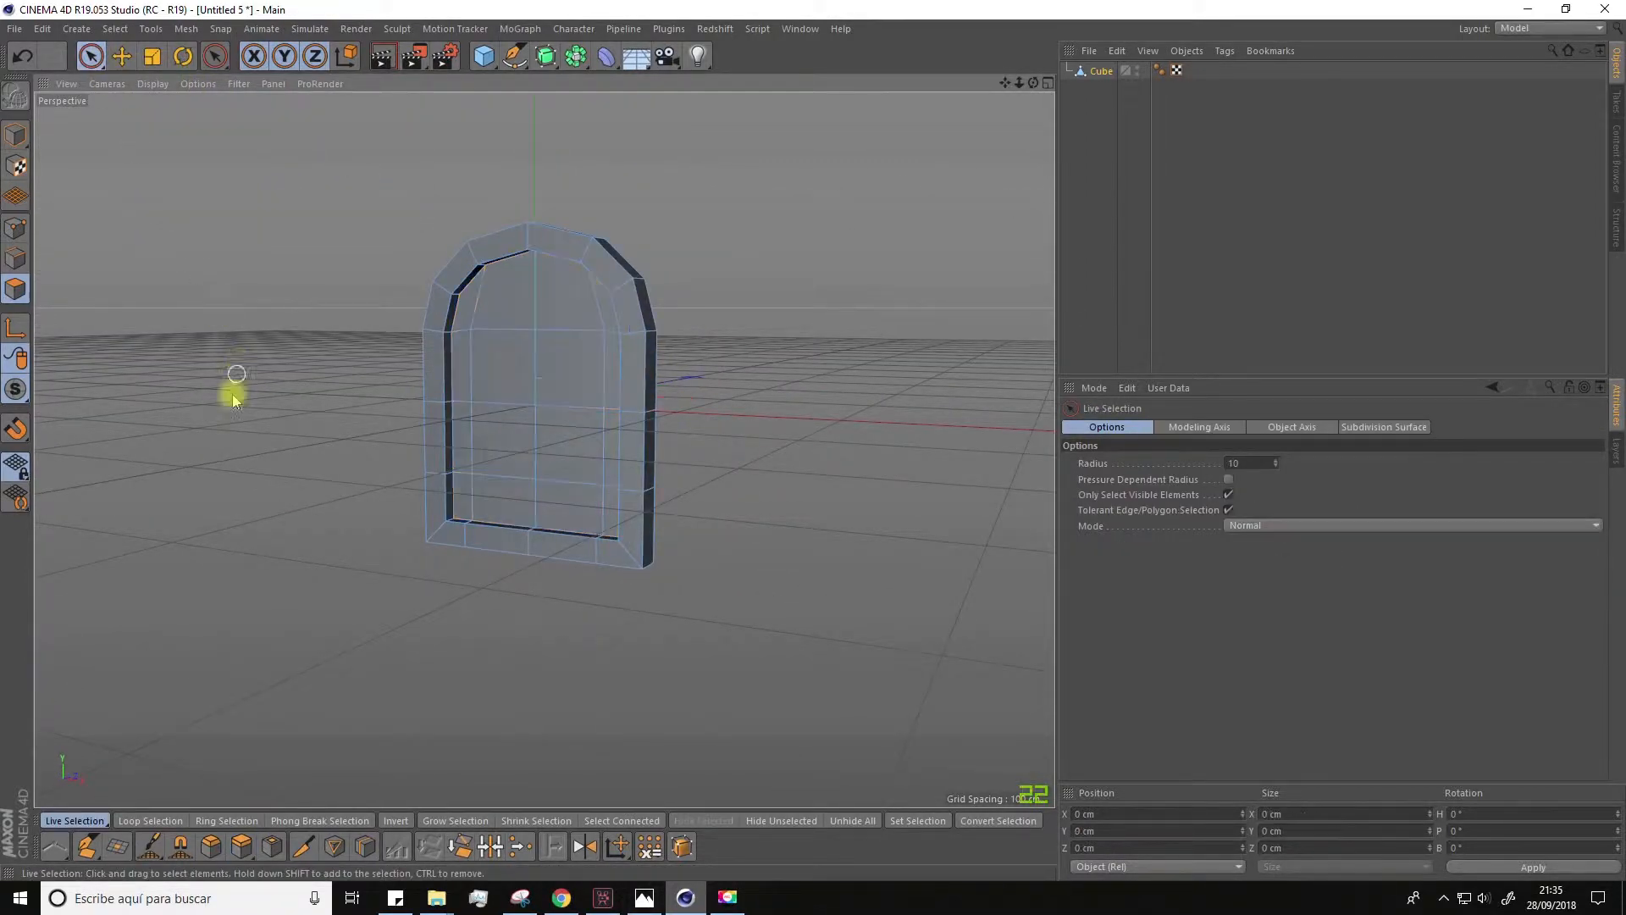
pyautogui.moveTo(232, 450)
pyautogui.keyDown('alt'); pyautogui.mouseDown()
pyautogui.moveTo(315, 479)
pyautogui.moveTo(256, 476)
pyautogui.moveTo(250, 430)
pyautogui.mouseUp(); pyautogui.keyUp('alt')
# Step: Add a second cube and scale it down uniformly to about 10.2 cm at the centre of the window frame
pyautogui.moveTo(483, 56); pyautogui.dragTo(618, 81)
pyautogui.click(154, 59)
pyautogui.moveTo(194, 291); pyautogui.dragTo(50, 292)
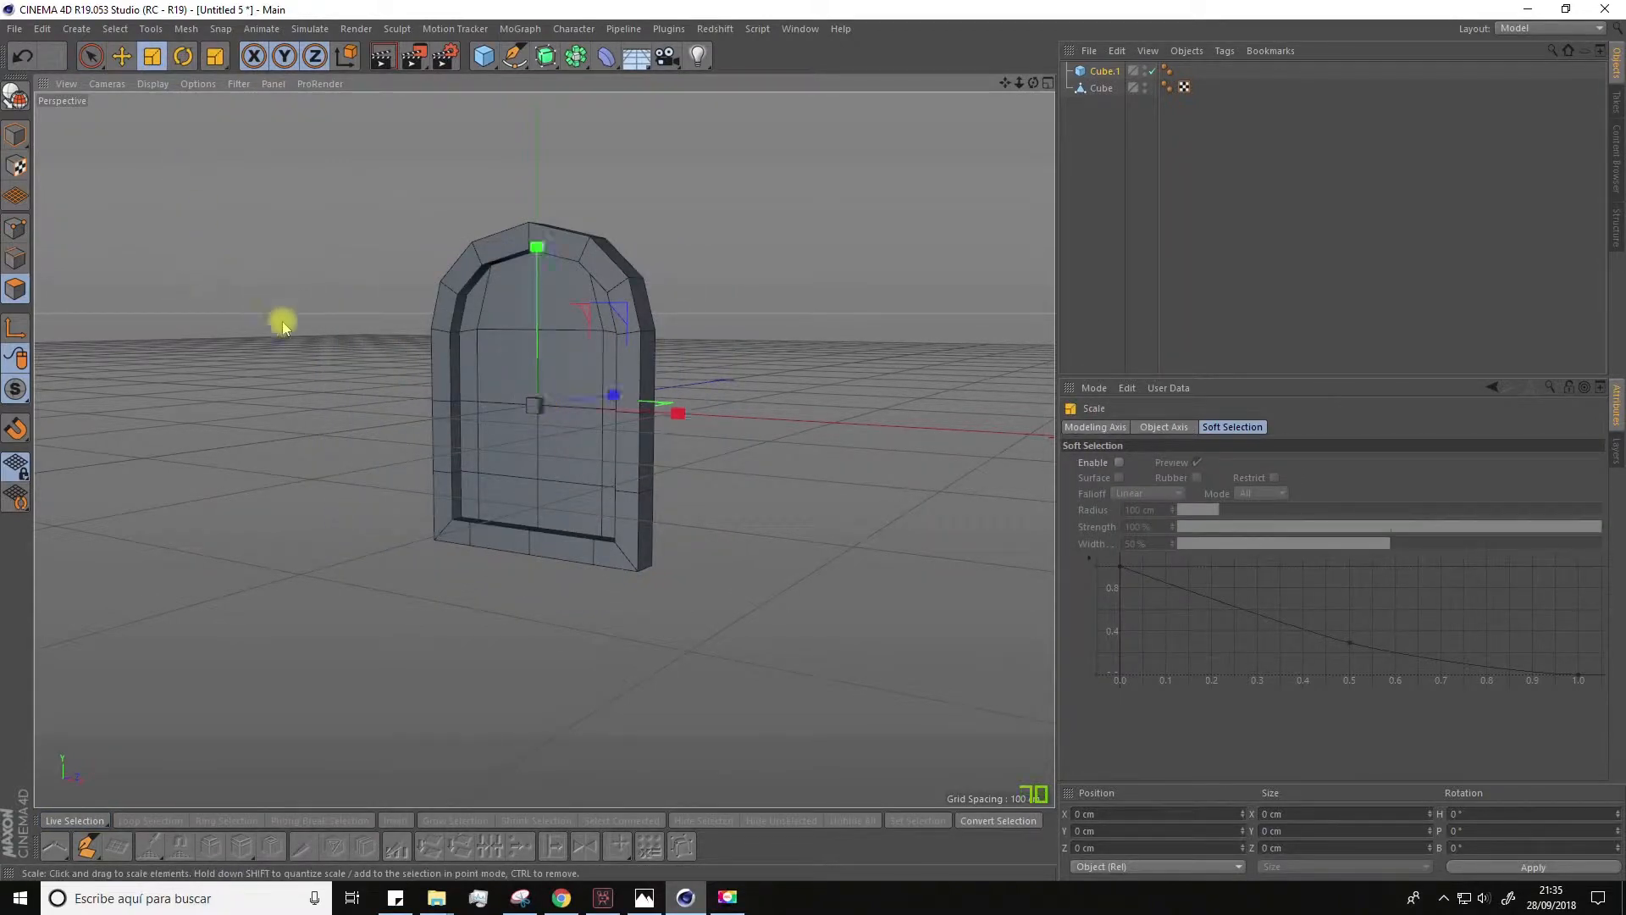
pyautogui.scroll(3, 279, 319)
pyautogui.press('e')
pyautogui.keyDown('alt'); pyautogui.moveTo(232, 276); pyautogui.dragTo(188, 174, button='middle'); pyautogui.keyUp('alt')
pyautogui.keyDown('alt'); pyautogui.moveTo(212, 280); pyautogui.dragTo(149, 356); pyautogui.keyUp('alt')
pyautogui.moveTo(777, 307); pyautogui.dragTo(864, 282)
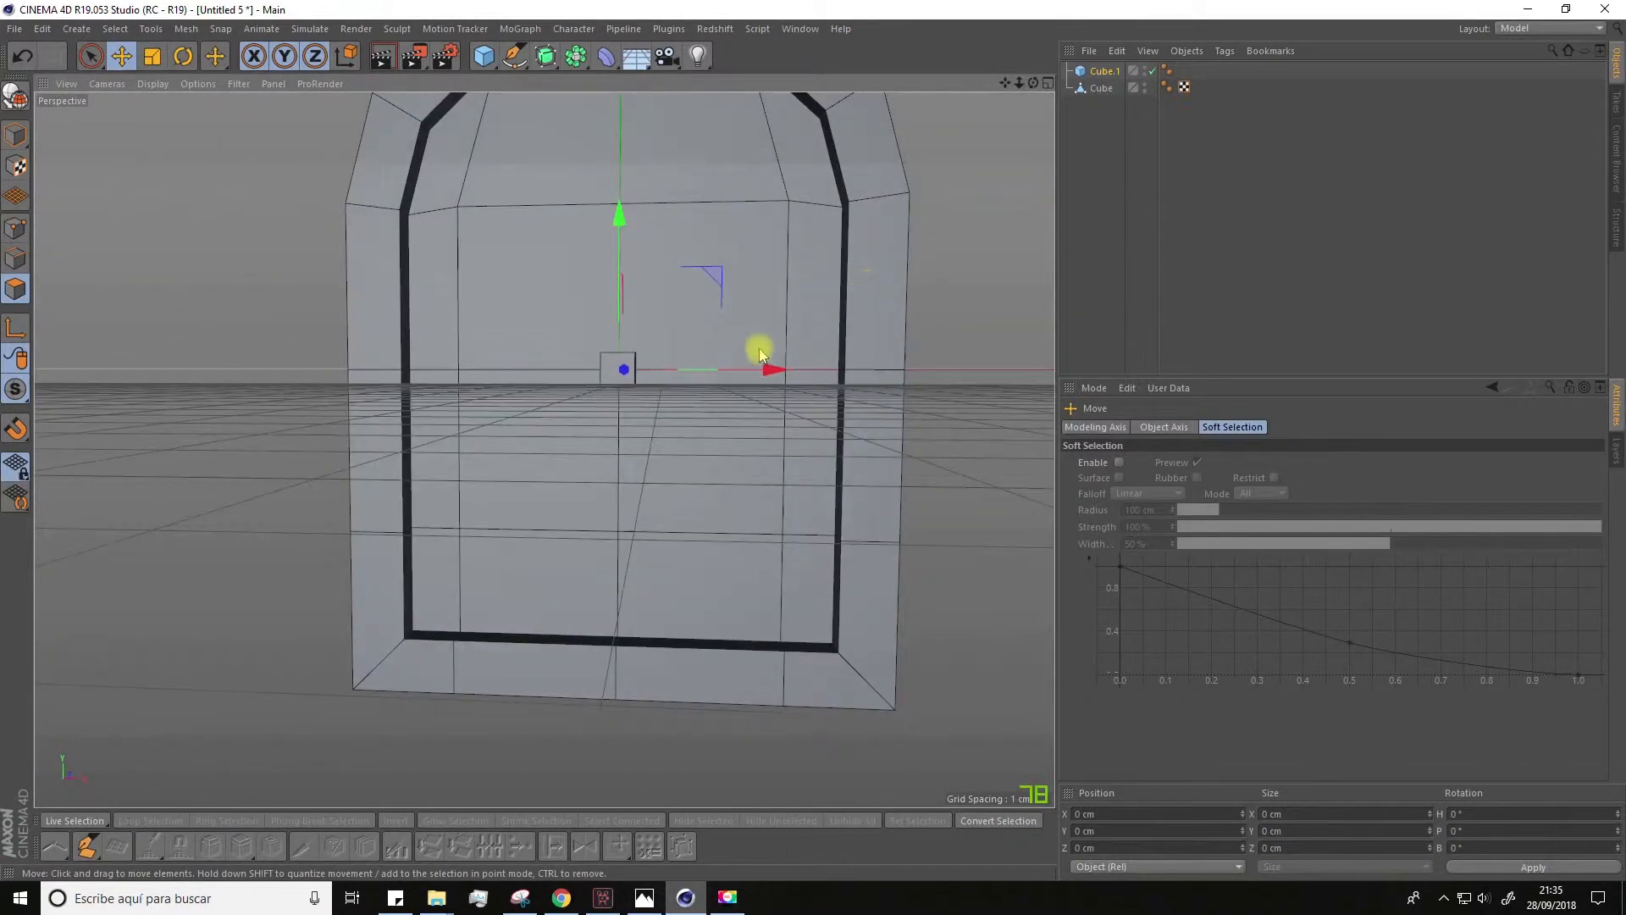
pyautogui.scroll(4, 718, 356)
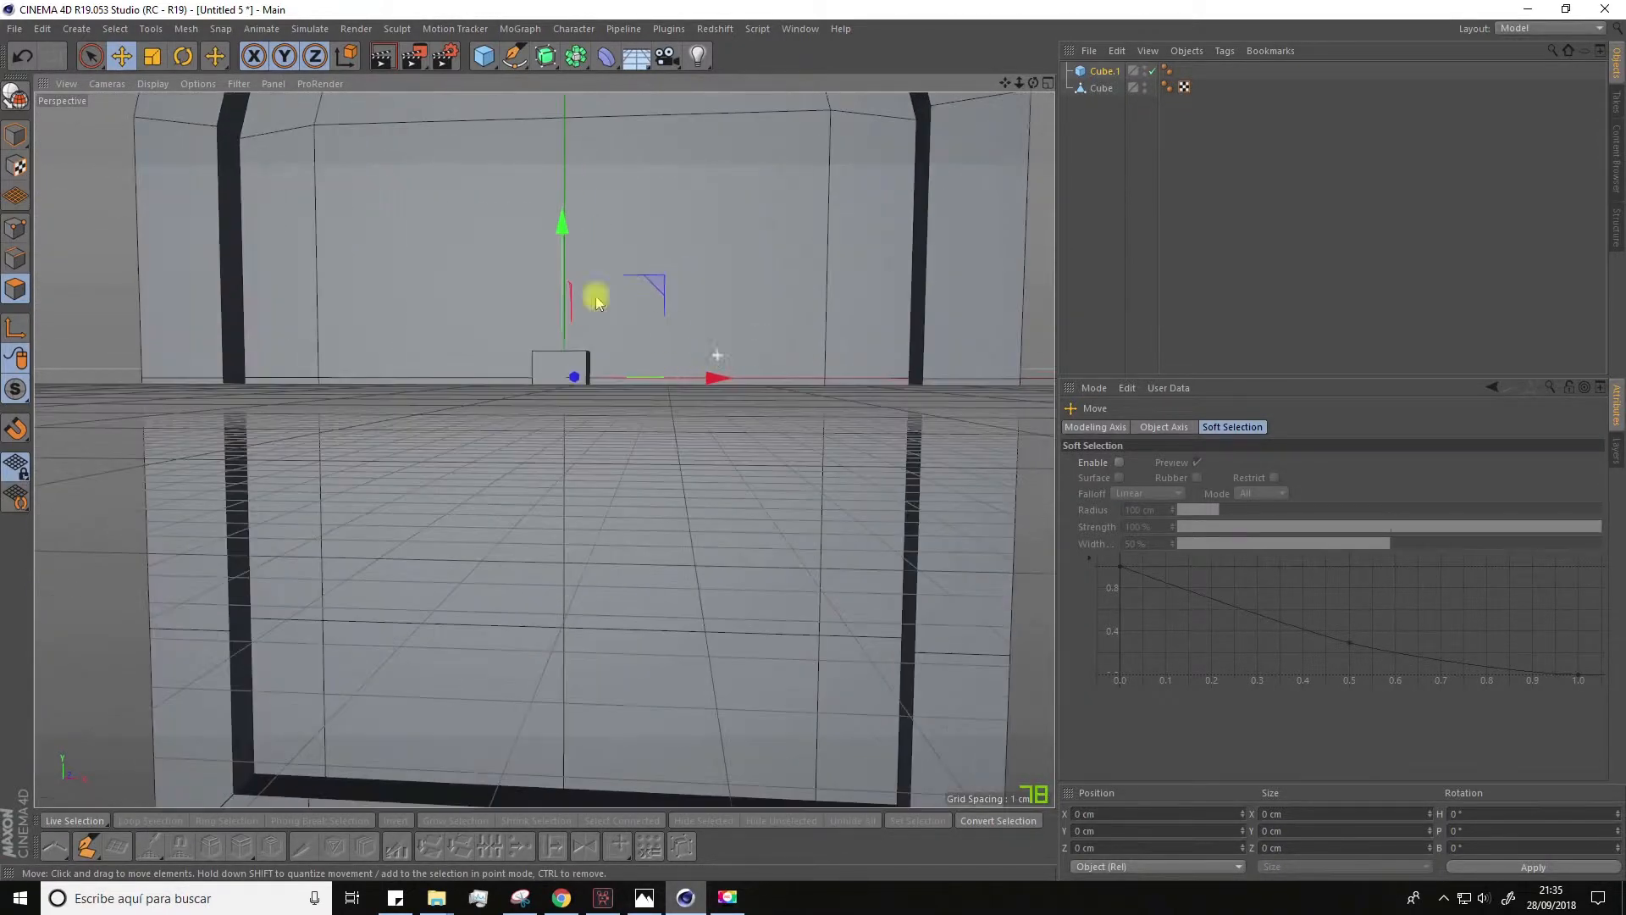
# Step: Make the small cube editable and loop-select the four polygons around its sides, top and bottom
pyautogui.click(15, 96)
pyautogui.click(89, 66)
pyautogui.keyDown('alt'); pyautogui.moveTo(316, 284); pyautogui.dragTo(303, 343); pyautogui.keyUp('alt')
pyautogui.click(125, 31)
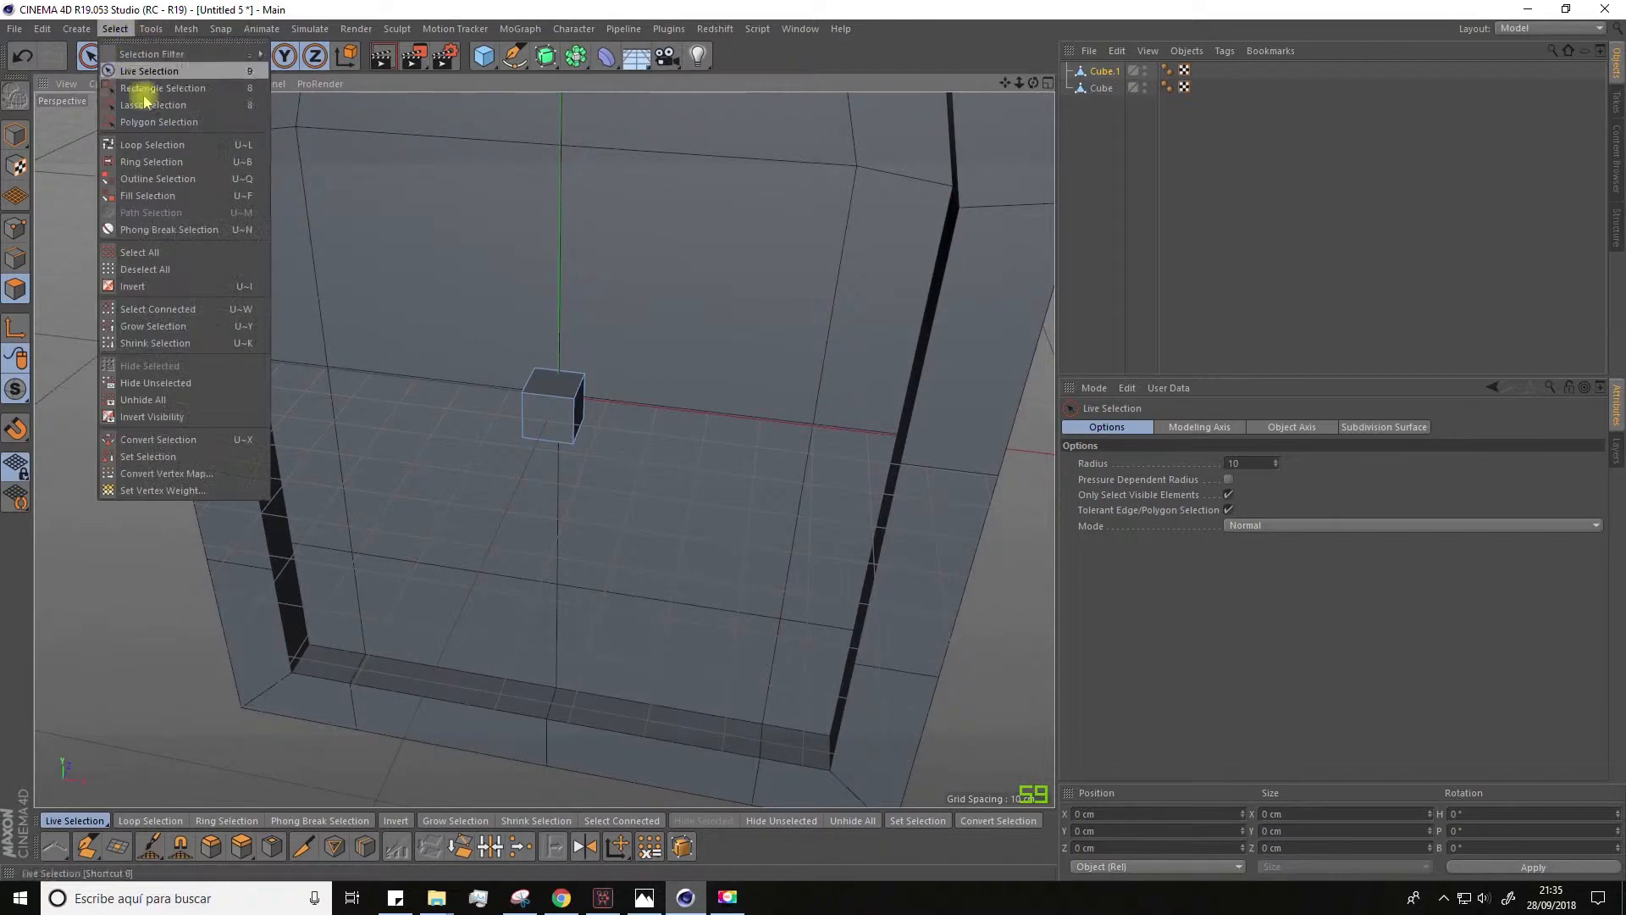
pyautogui.click(152, 145)
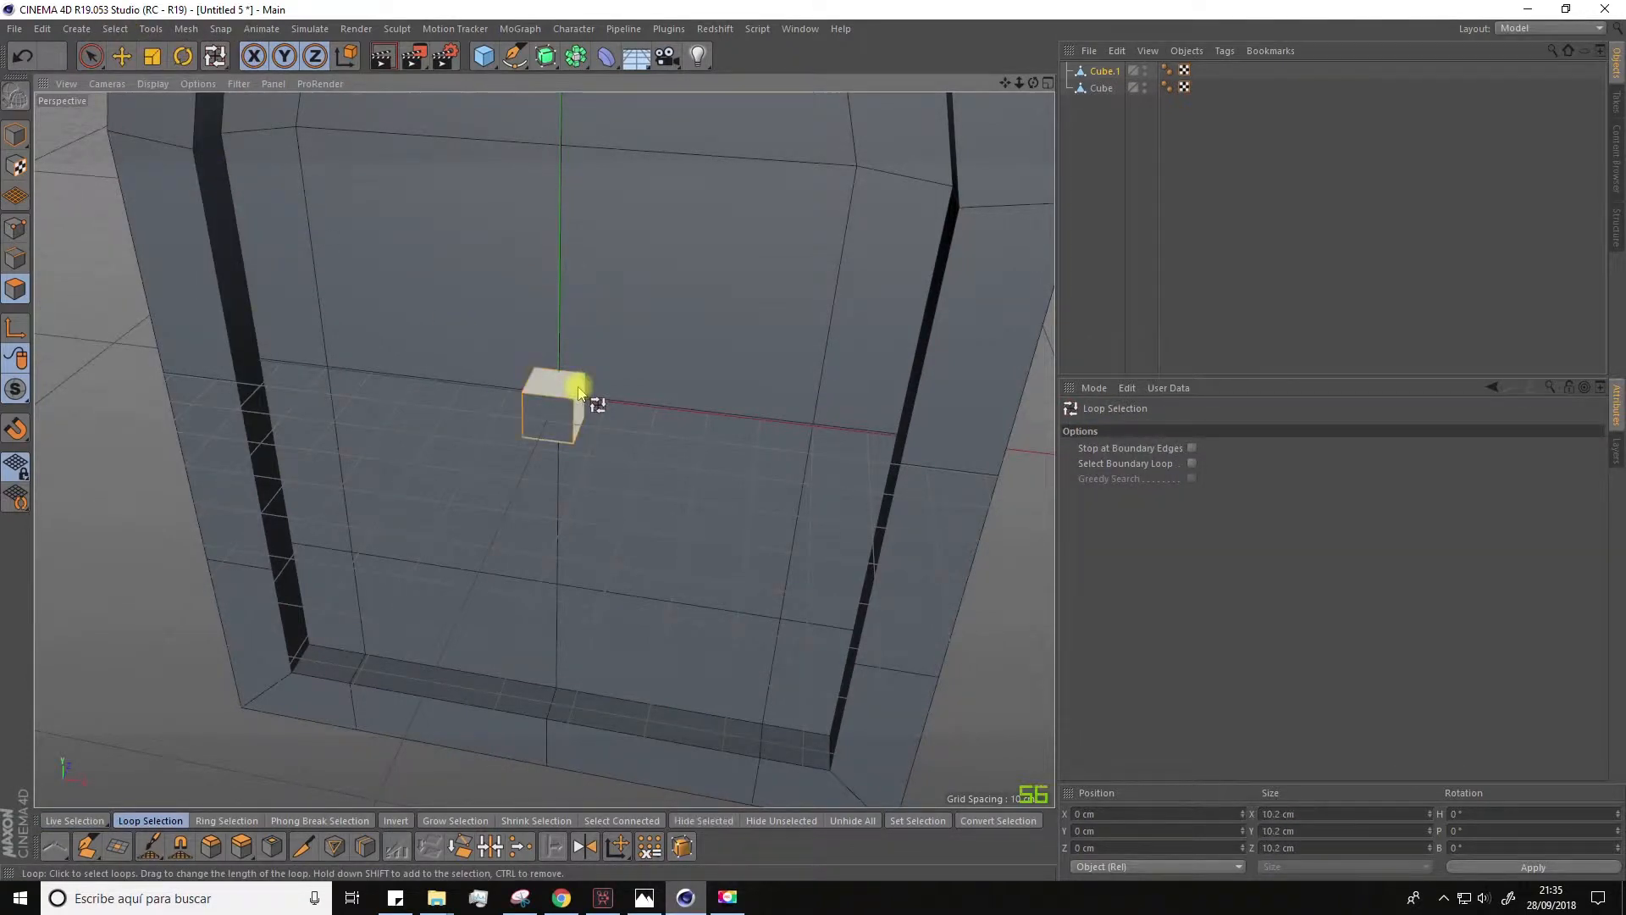
# Step: Extrude the looped polygons outward as a four-armed cross with a maximum angle of -95° and an offset of about 62.2 cm
pyautogui.rightClick(579, 391)
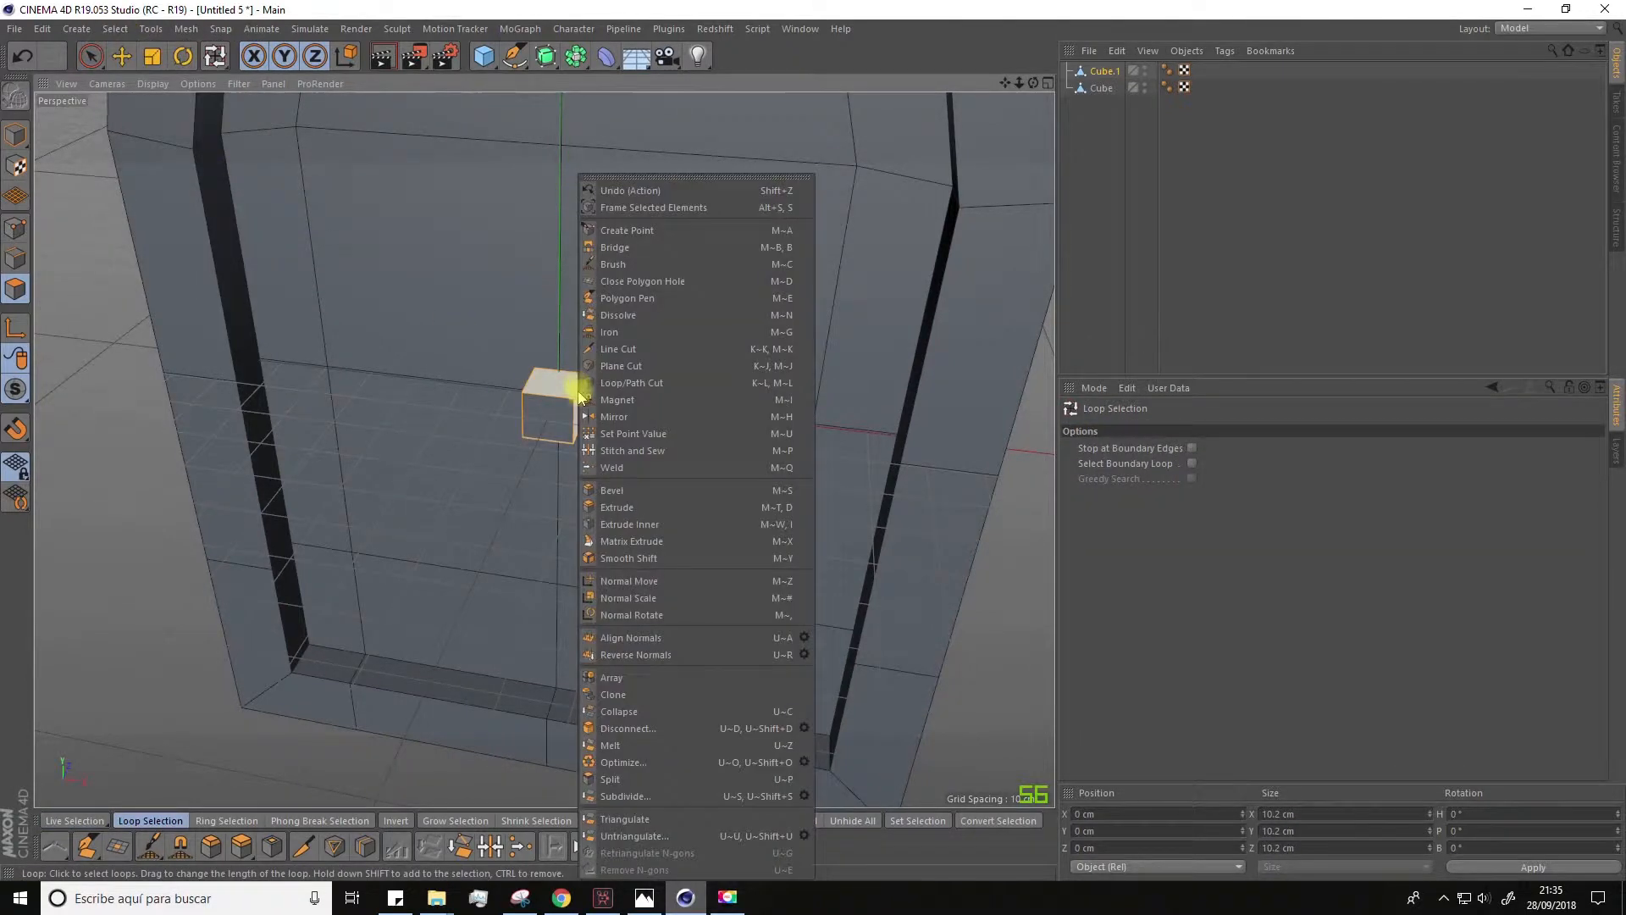
pyautogui.click(608, 508)
pyautogui.moveTo(599, 424); pyautogui.dragTo(608, 420)
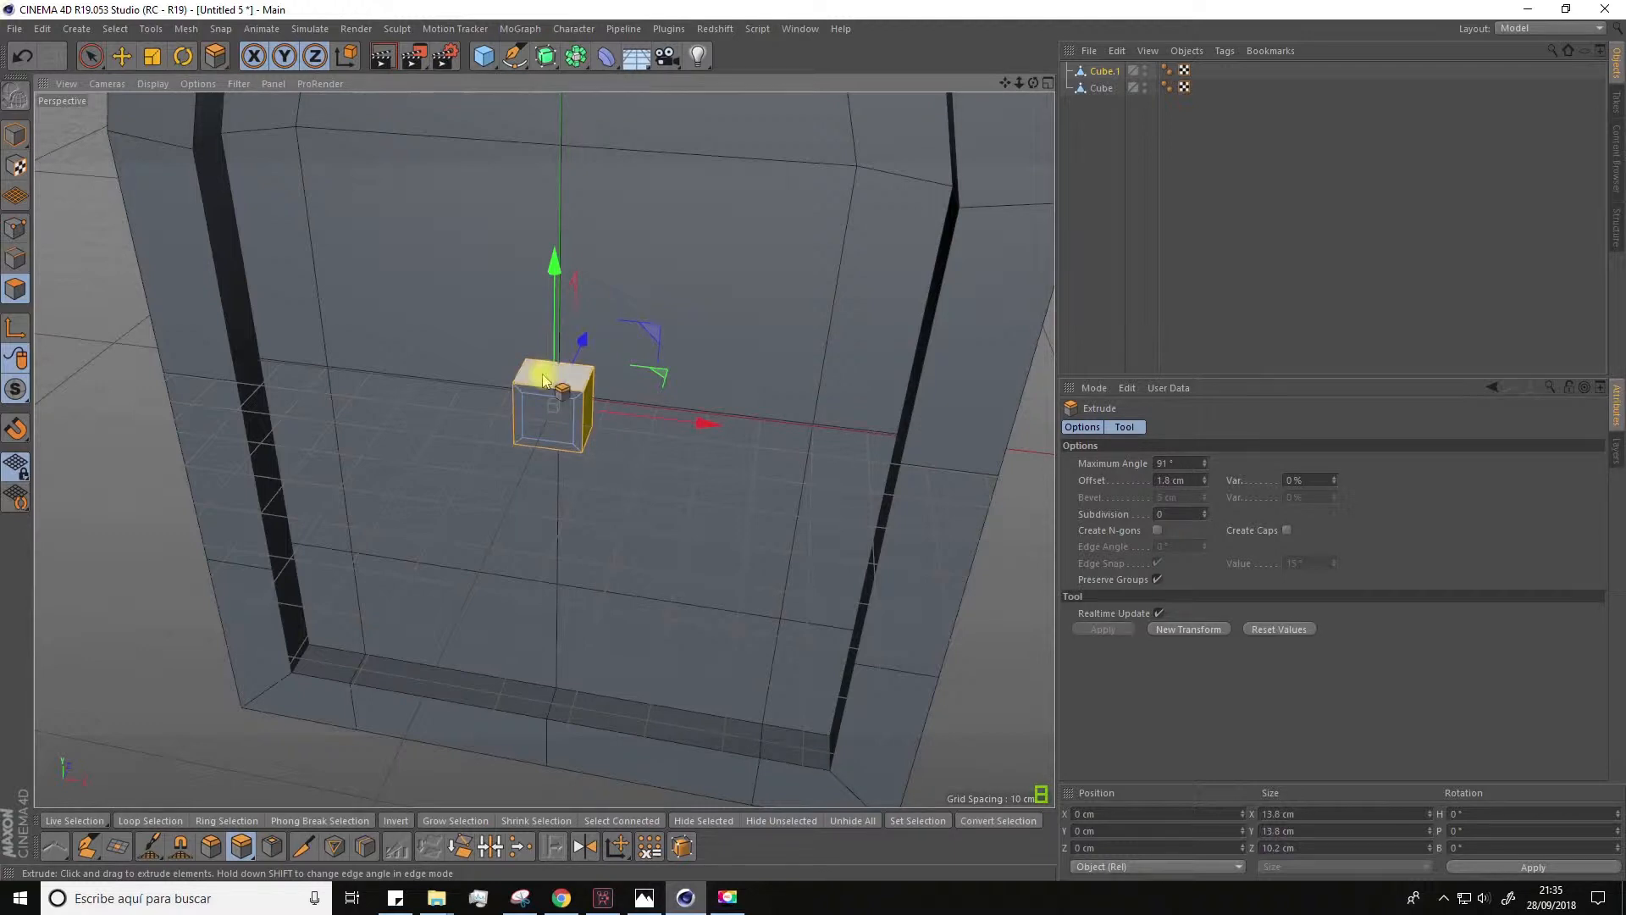
pyautogui.hotkey('ctrl', 'z')
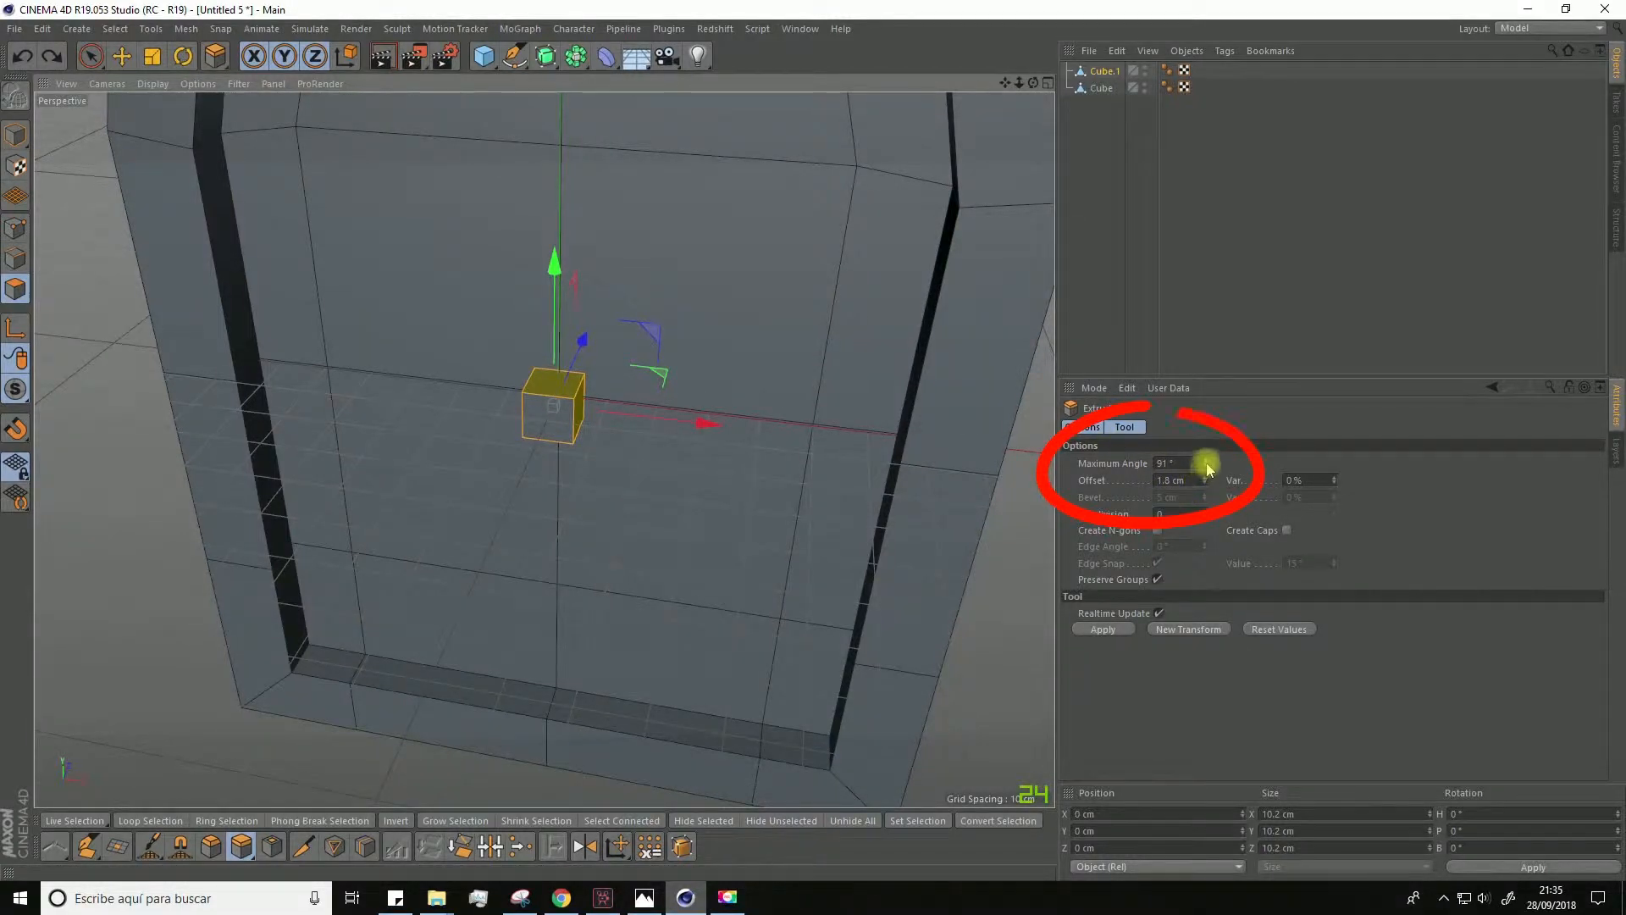
pyautogui.moveTo(1206, 465); pyautogui.dragTo(1206, 623)
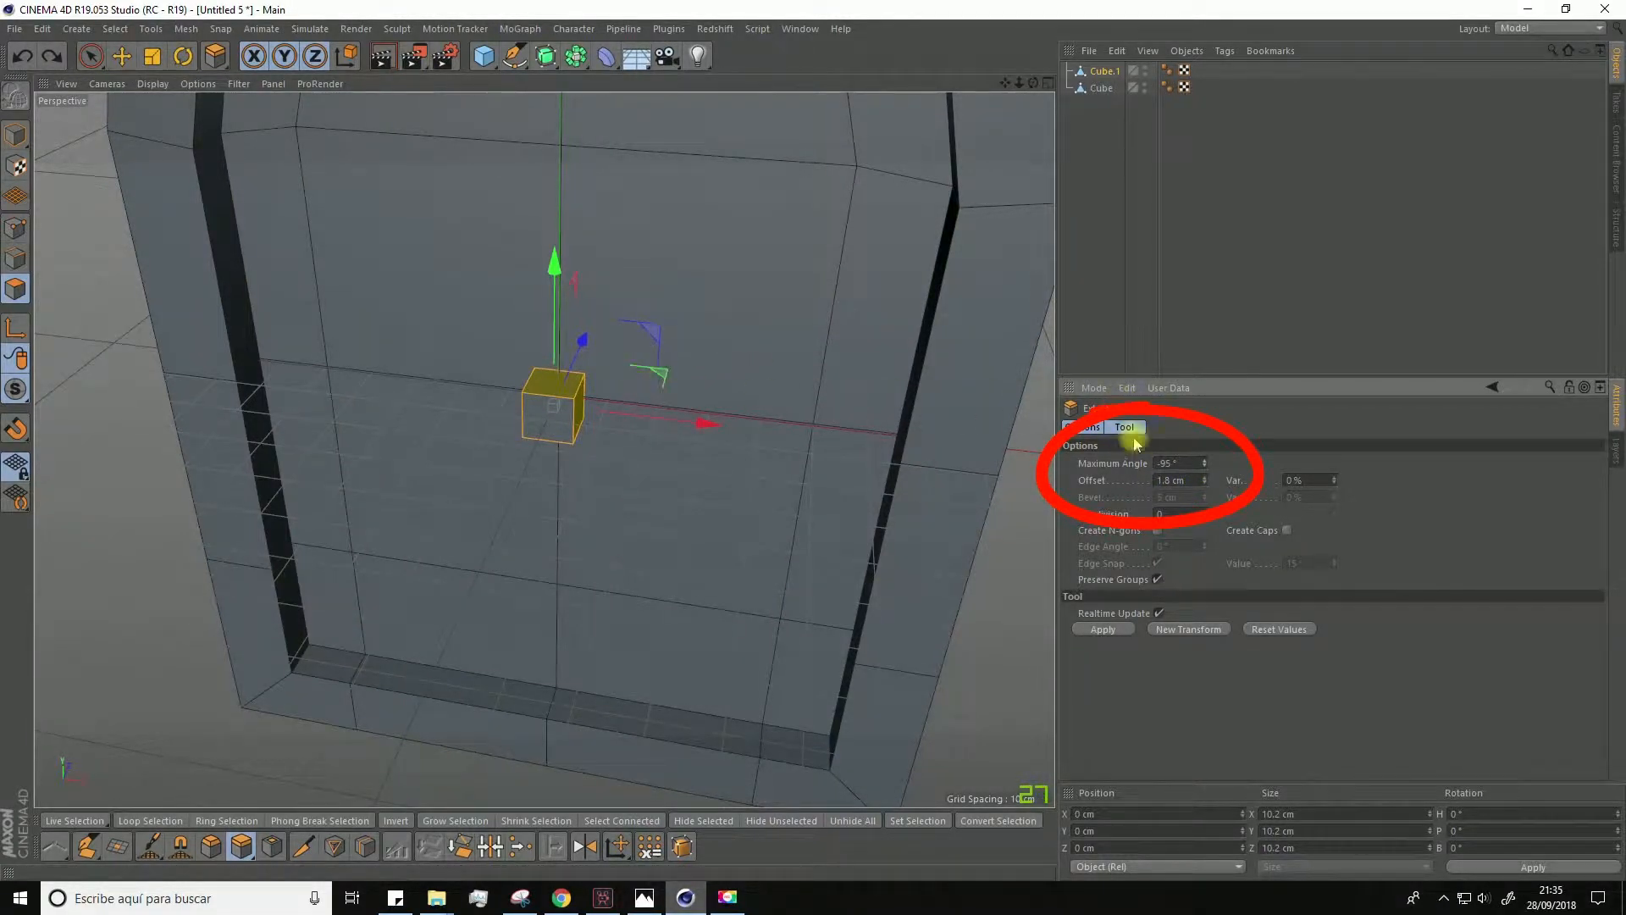
pyautogui.moveTo(676, 378); pyautogui.dragTo(835, 376)
# Step: Lengthen the vertical bar, scaling its end faces out to about 86.9 cm and raising its upper end to about 103.1 cm in Y
pyautogui.scroll(-4, 669, 386)
pyautogui.keyDown('alt'); pyautogui.moveTo(650, 443); pyautogui.dragTo(631, 398); pyautogui.keyUp('alt')
pyautogui.click(604, 223)
pyautogui.keyDown('alt'); pyautogui.moveTo(600, 472); pyautogui.dragTo(606, 581); pyautogui.keyUp('alt')
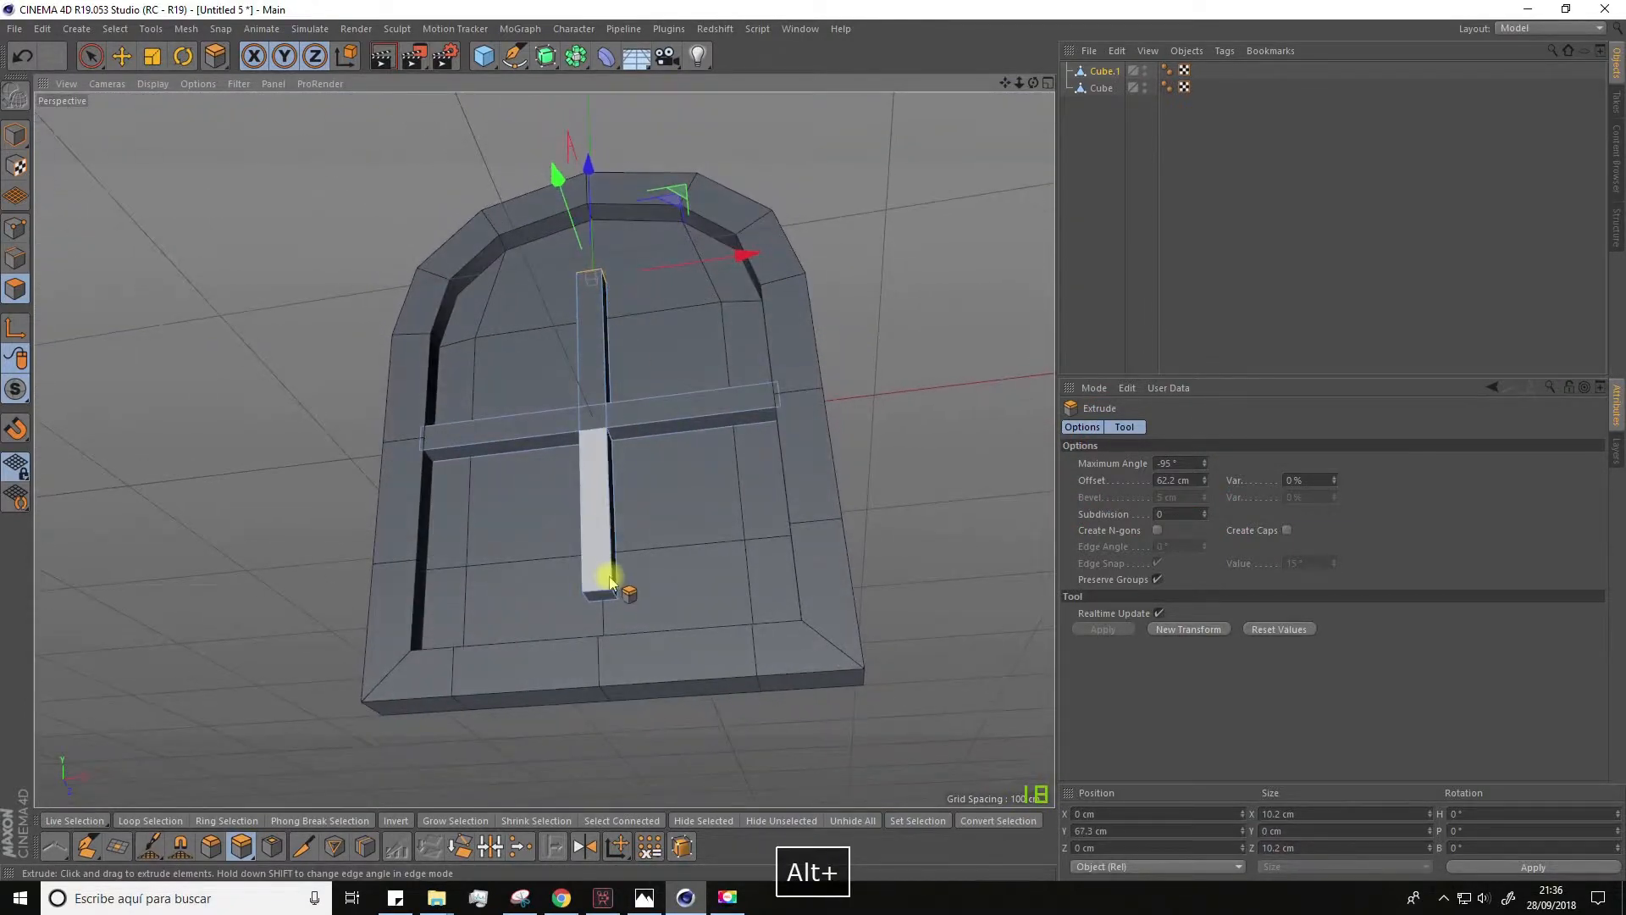
pyautogui.press('t')
pyautogui.moveTo(606, 370); pyautogui.dragTo(595, 241)
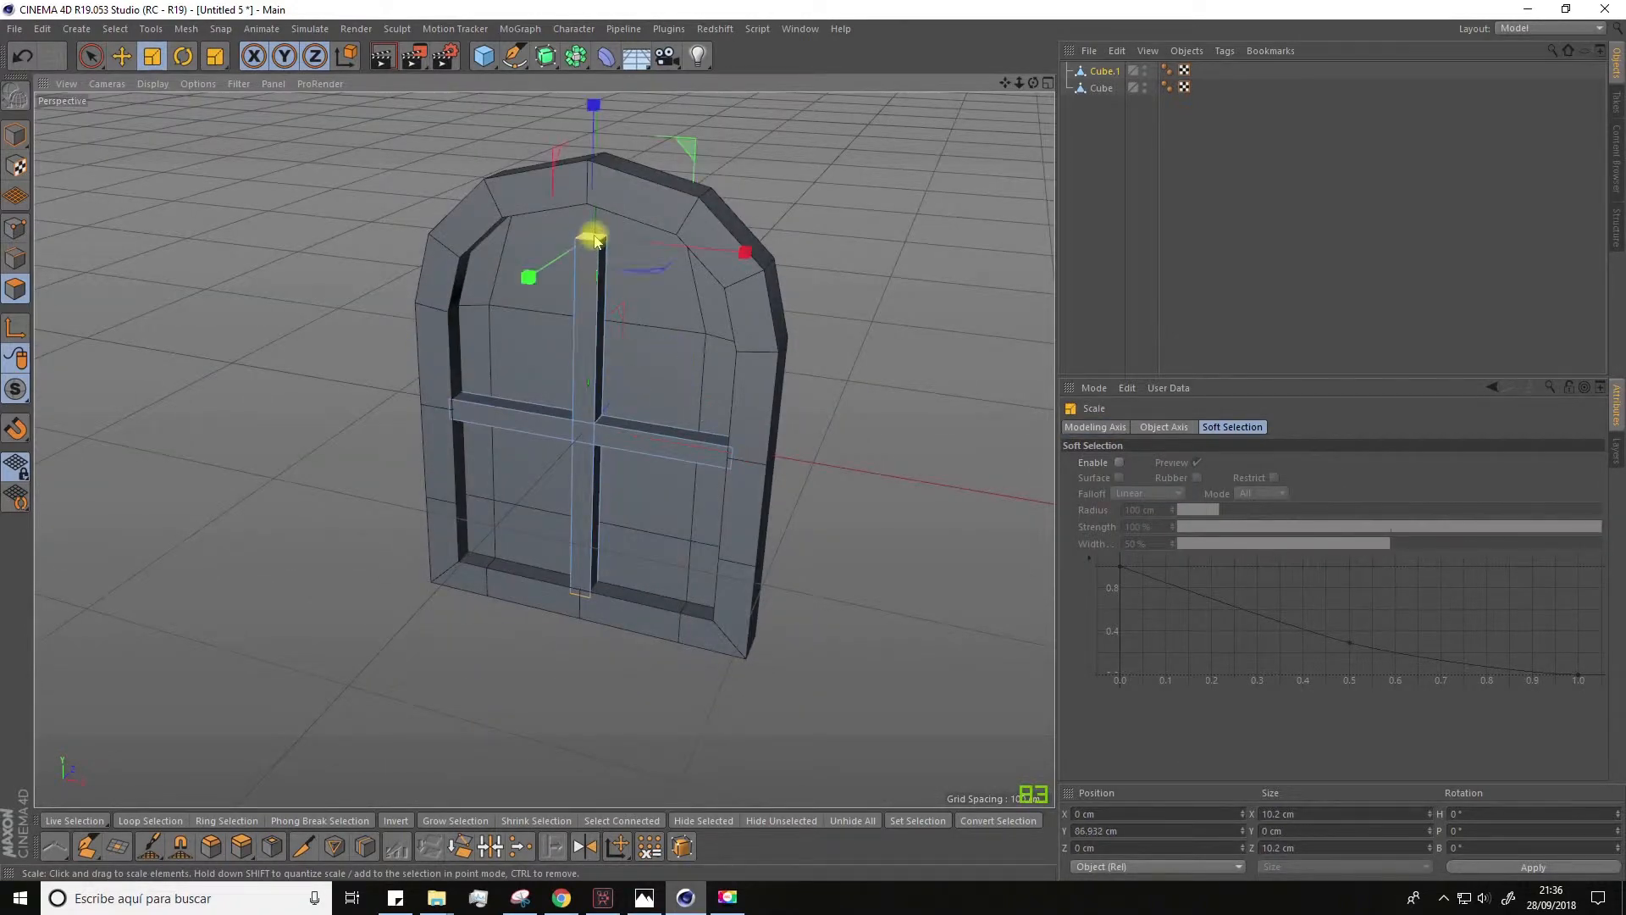
pyautogui.click(124, 57)
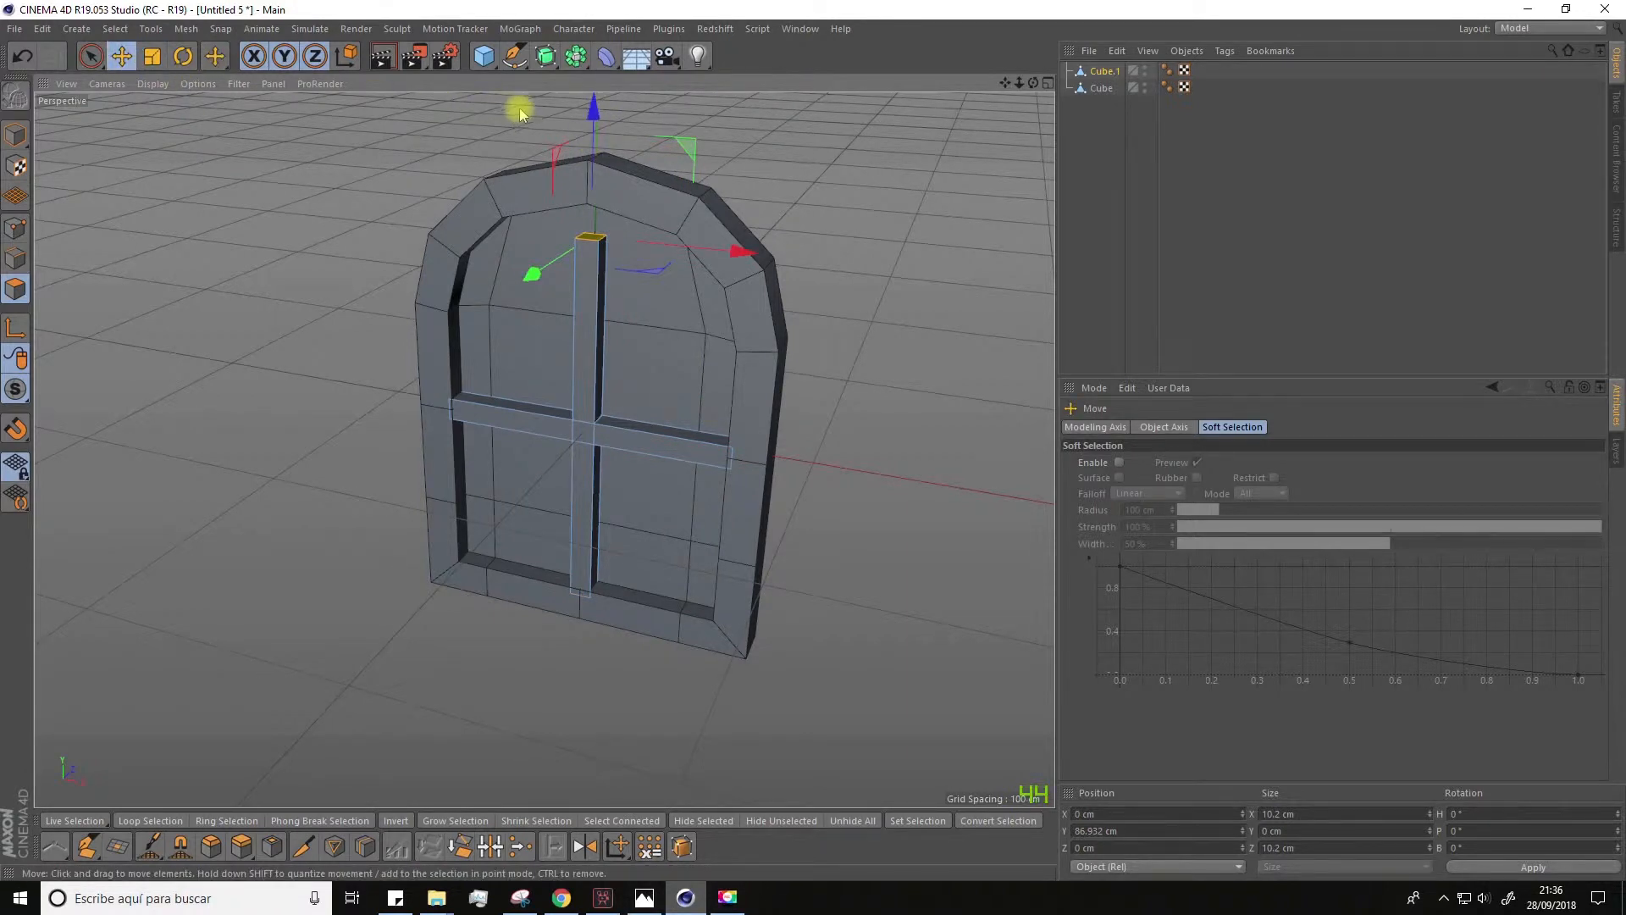
pyautogui.moveTo(599, 121); pyautogui.dragTo(603, 108)
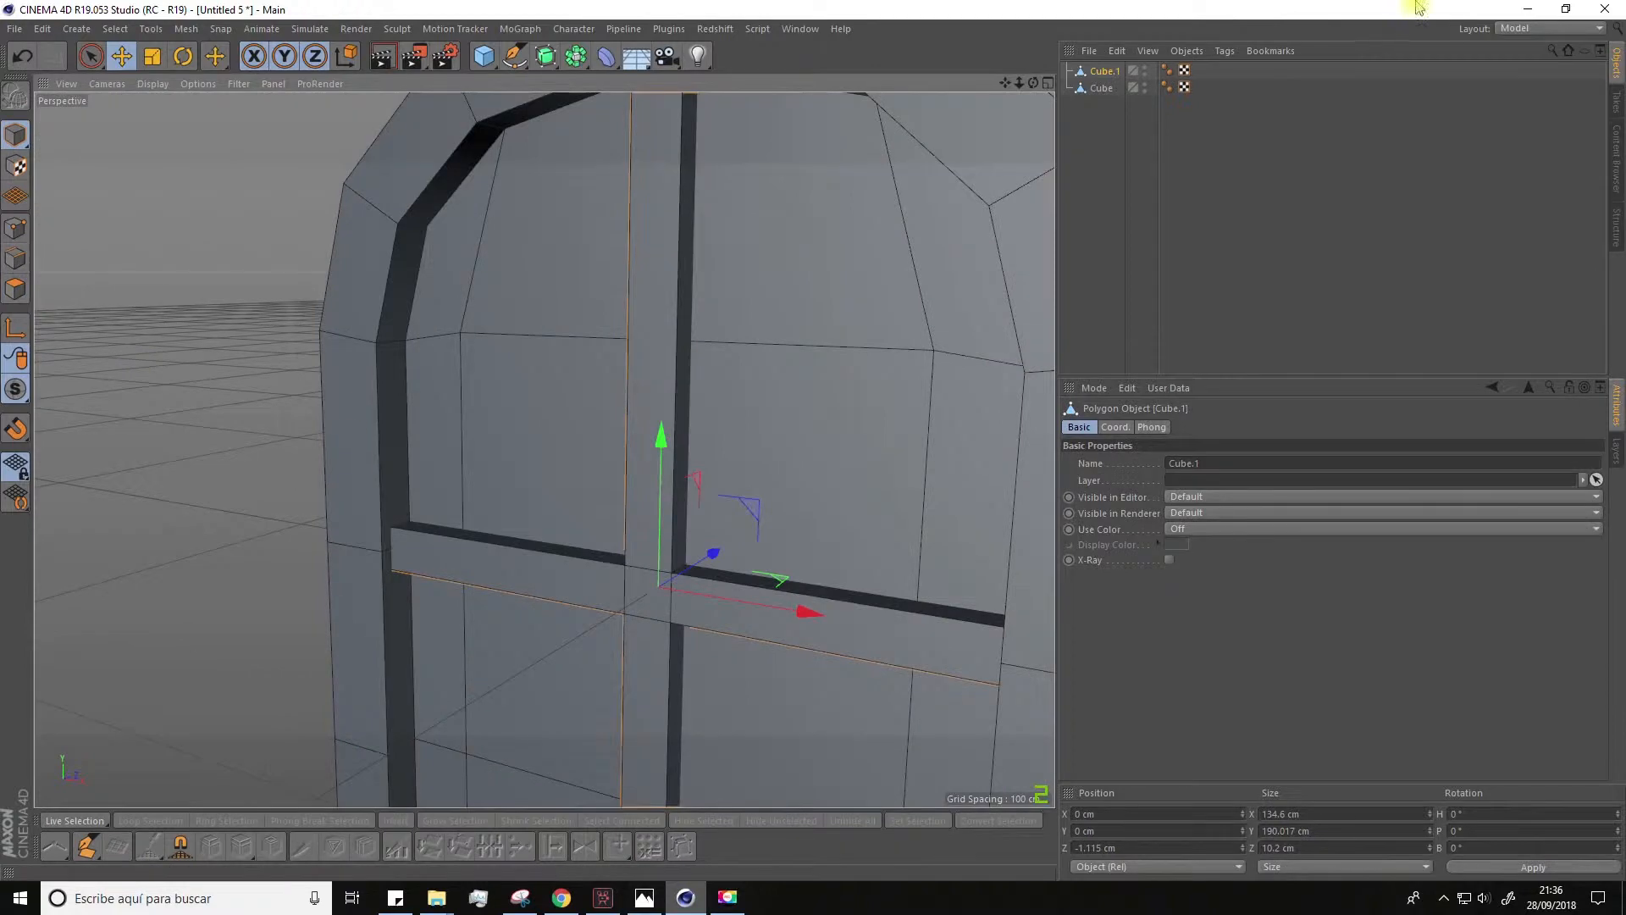
# Step: Add two loop cuts across the upper half of the vertical bar, at offsets of about 60.8% and 82.7%
pyautogui.click(14, 286)
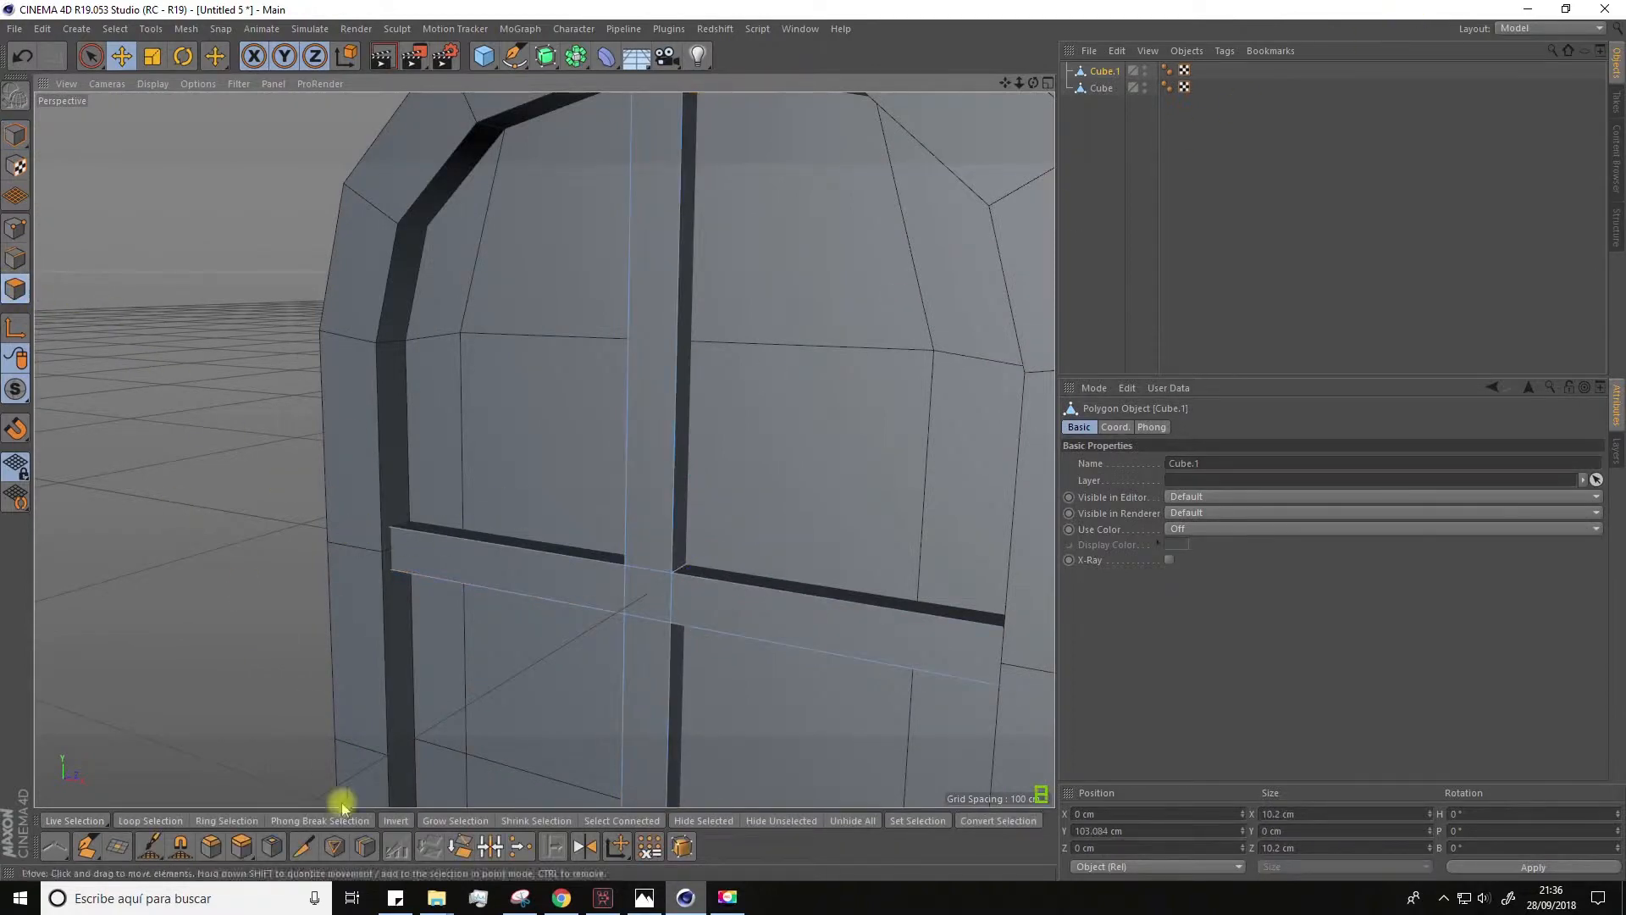
pyautogui.click(365, 846)
pyautogui.keyDown('alt'); pyautogui.moveTo(562, 388); pyautogui.dragTo(667, 274); pyautogui.keyUp('alt')
pyautogui.keyDown('alt'); pyautogui.moveTo(653, 256); pyautogui.dragTo(653, 257, button='right'); pyautogui.keyUp('alt')
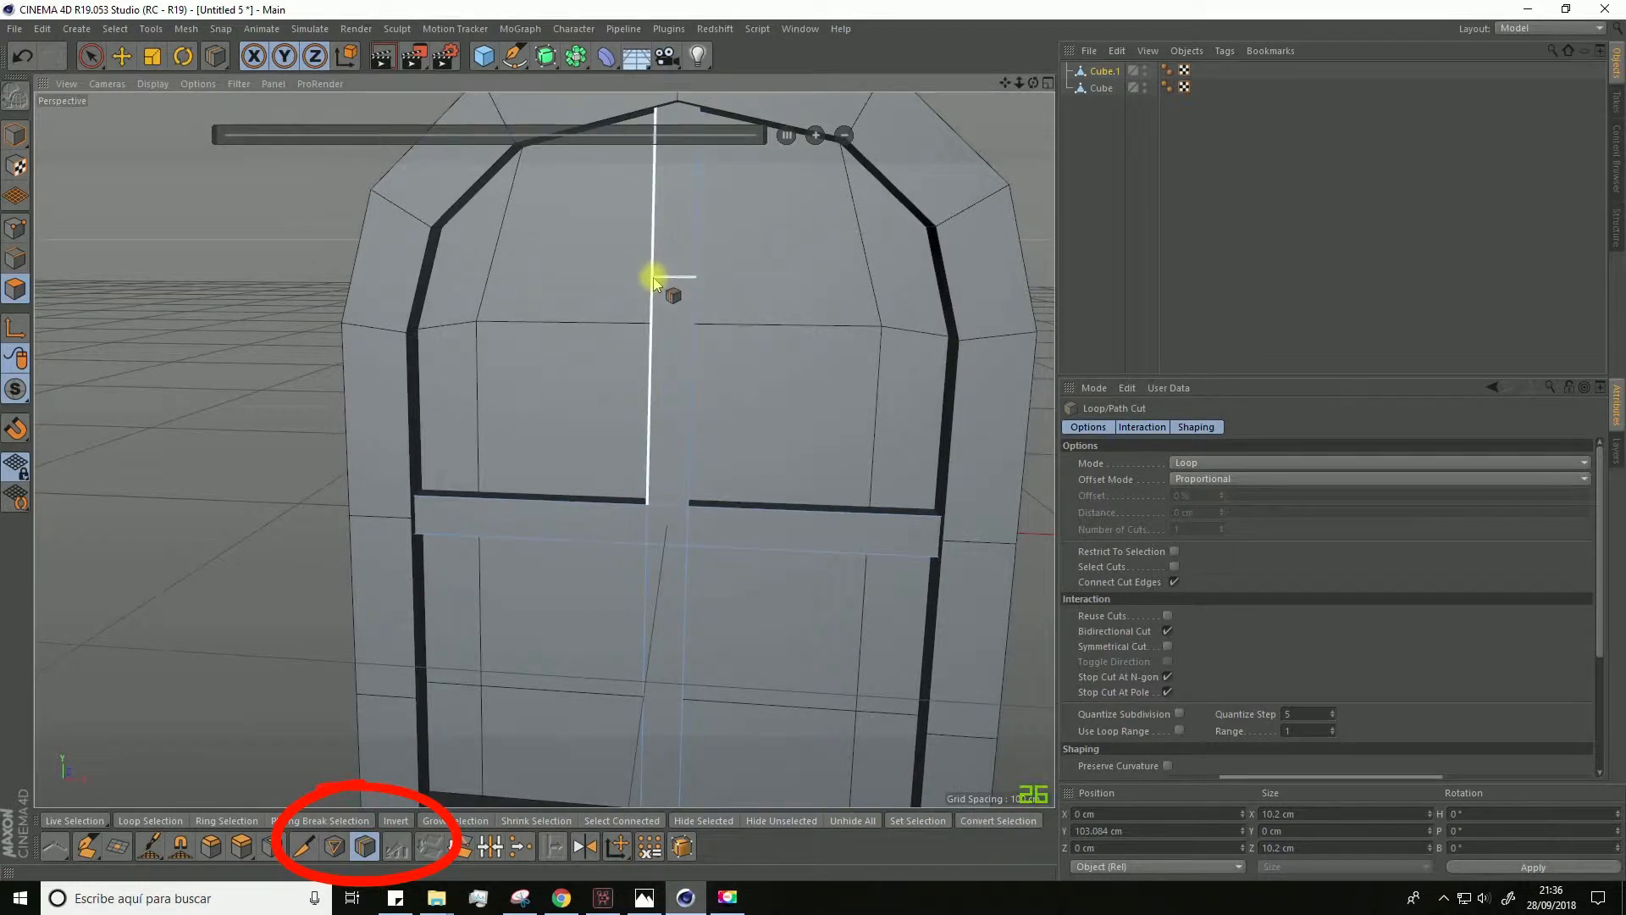
pyautogui.click(654, 269)
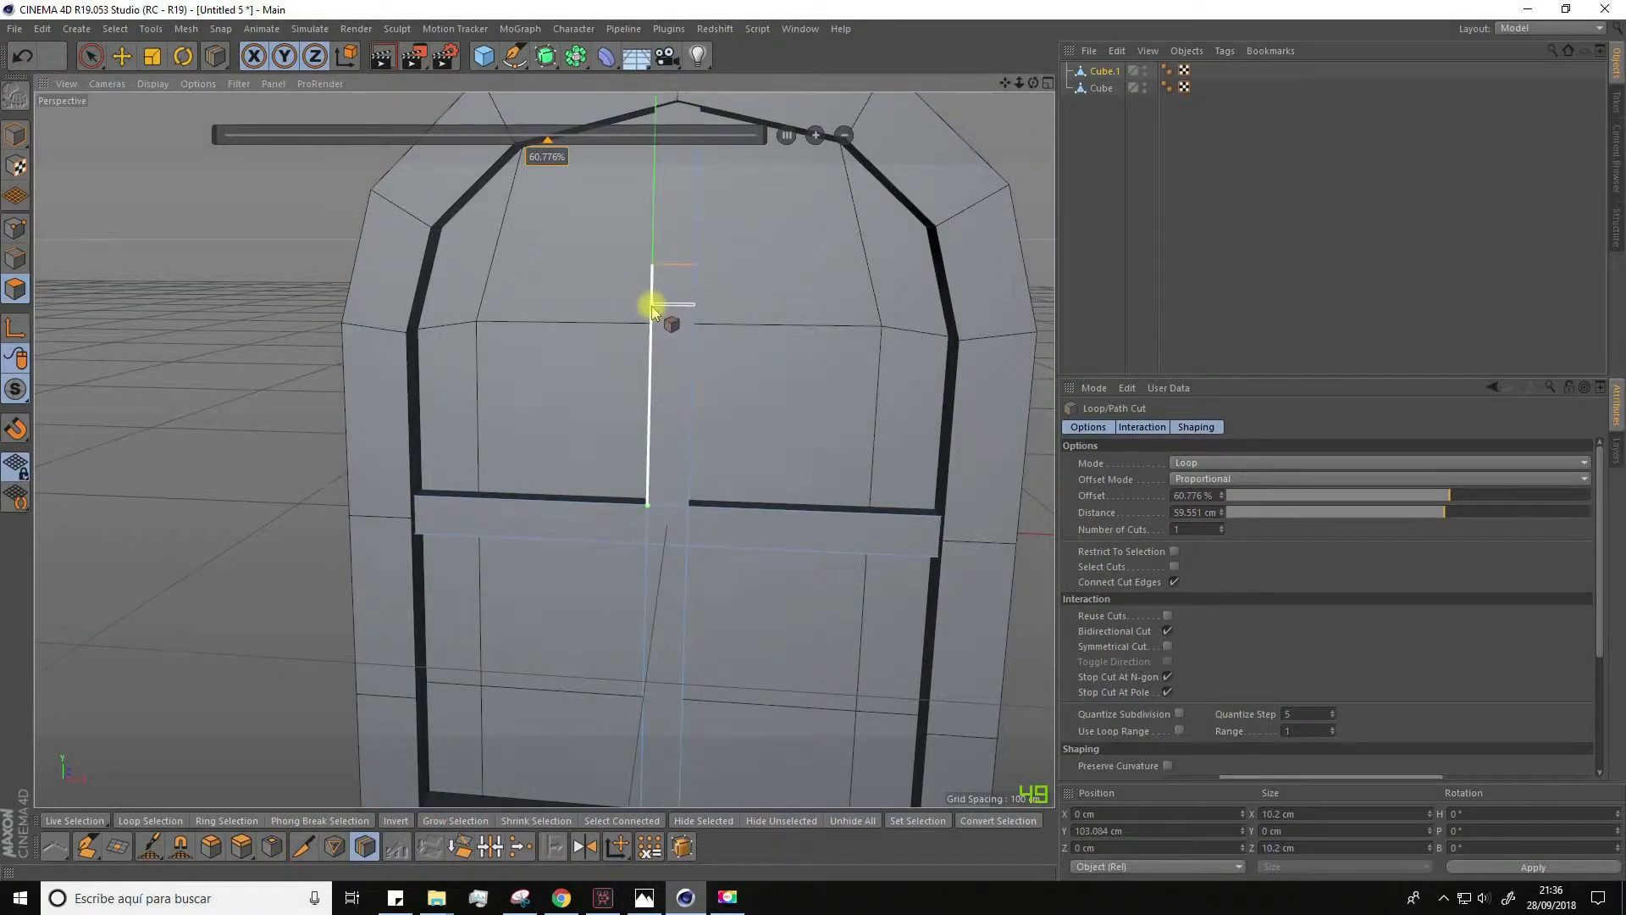
pyautogui.keyDown('alt'); pyautogui.moveTo(662, 330); pyautogui.dragTo(558, 341); pyautogui.keyUp('alt')
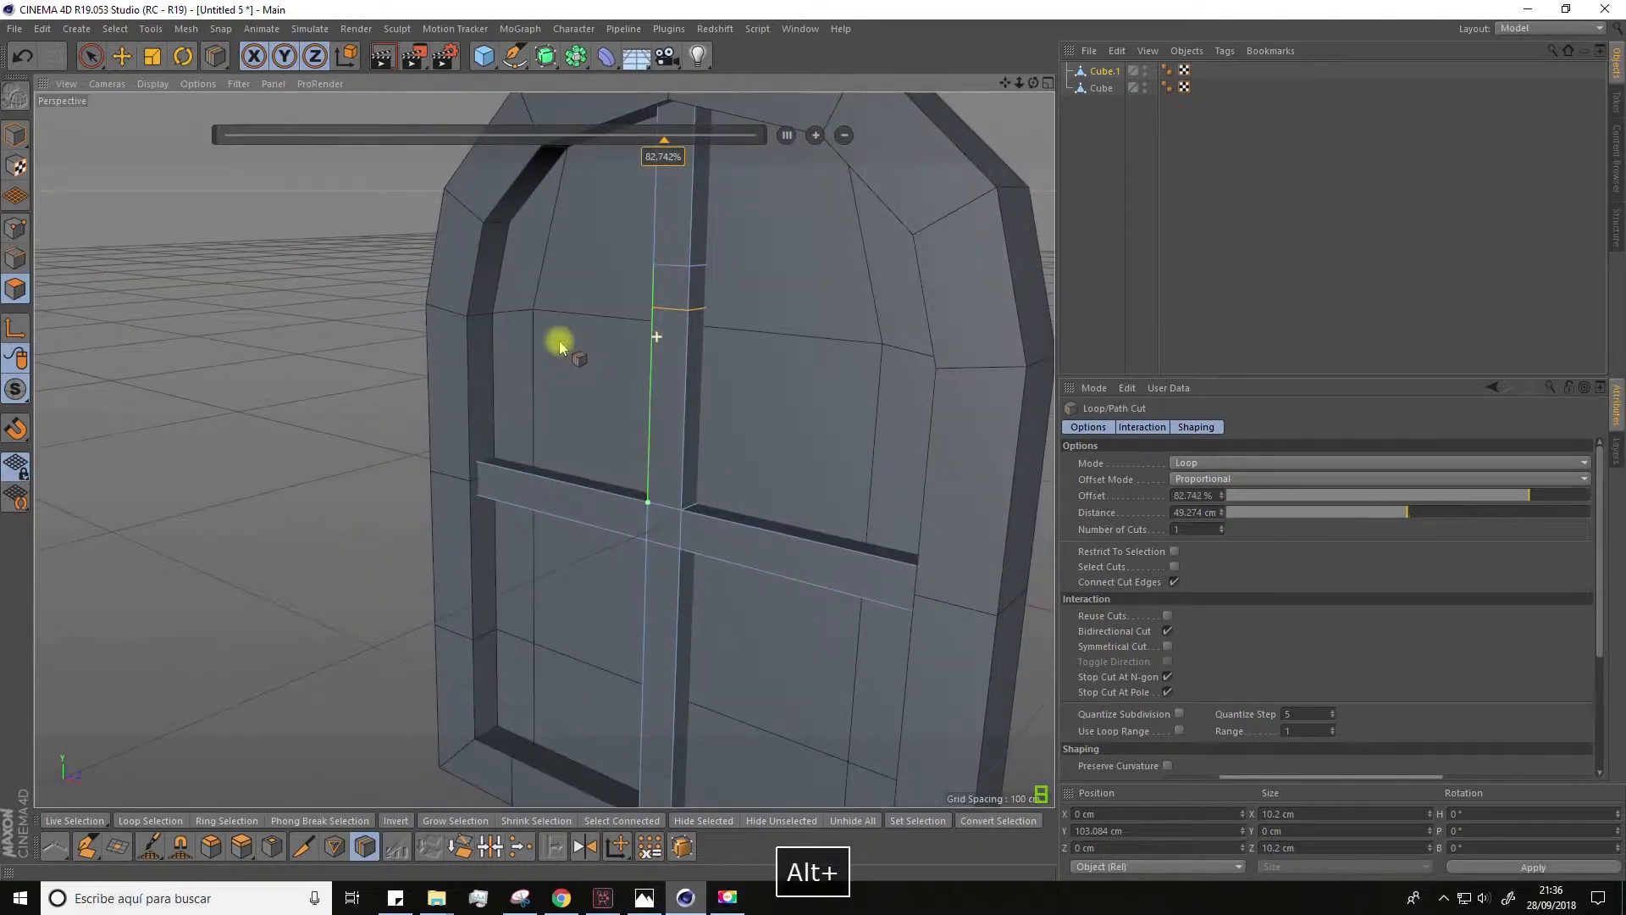
# Step: Select the two side faces between the upper cuts and extrude them about 56.1 cm into an upper crossbar
pyautogui.click(93, 57)
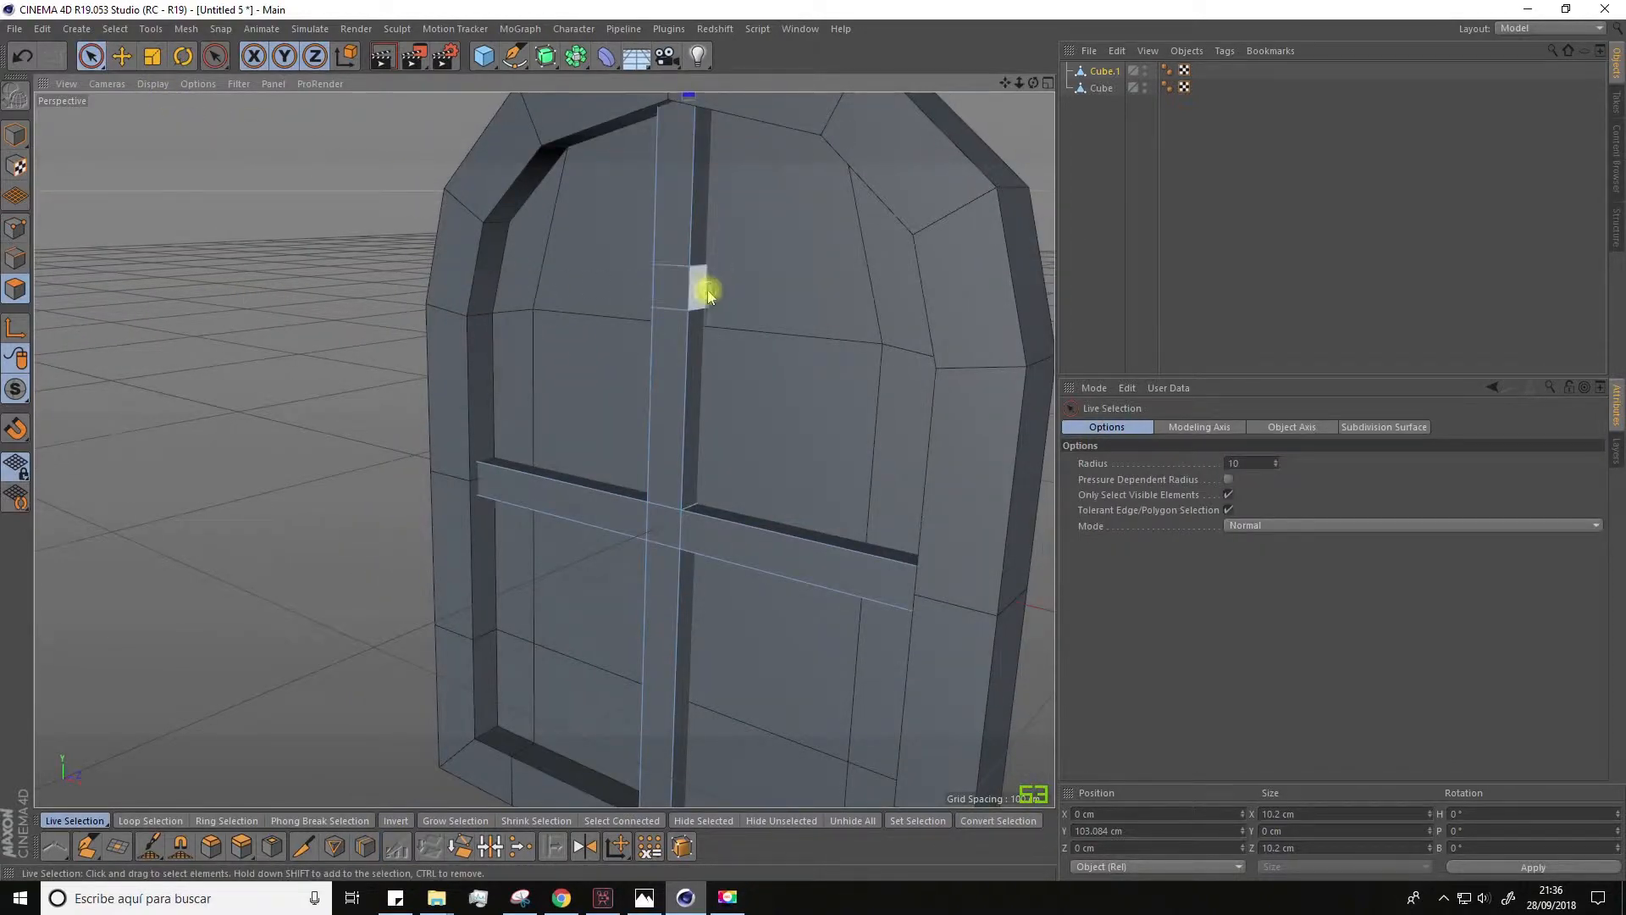
pyautogui.keyDown('alt'); pyautogui.moveTo(707, 298); pyautogui.dragTo(806, 317); pyautogui.keyUp('alt')
pyautogui.keyDown('shift'); pyautogui.click(665, 293); pyautogui.keyUp('shift')
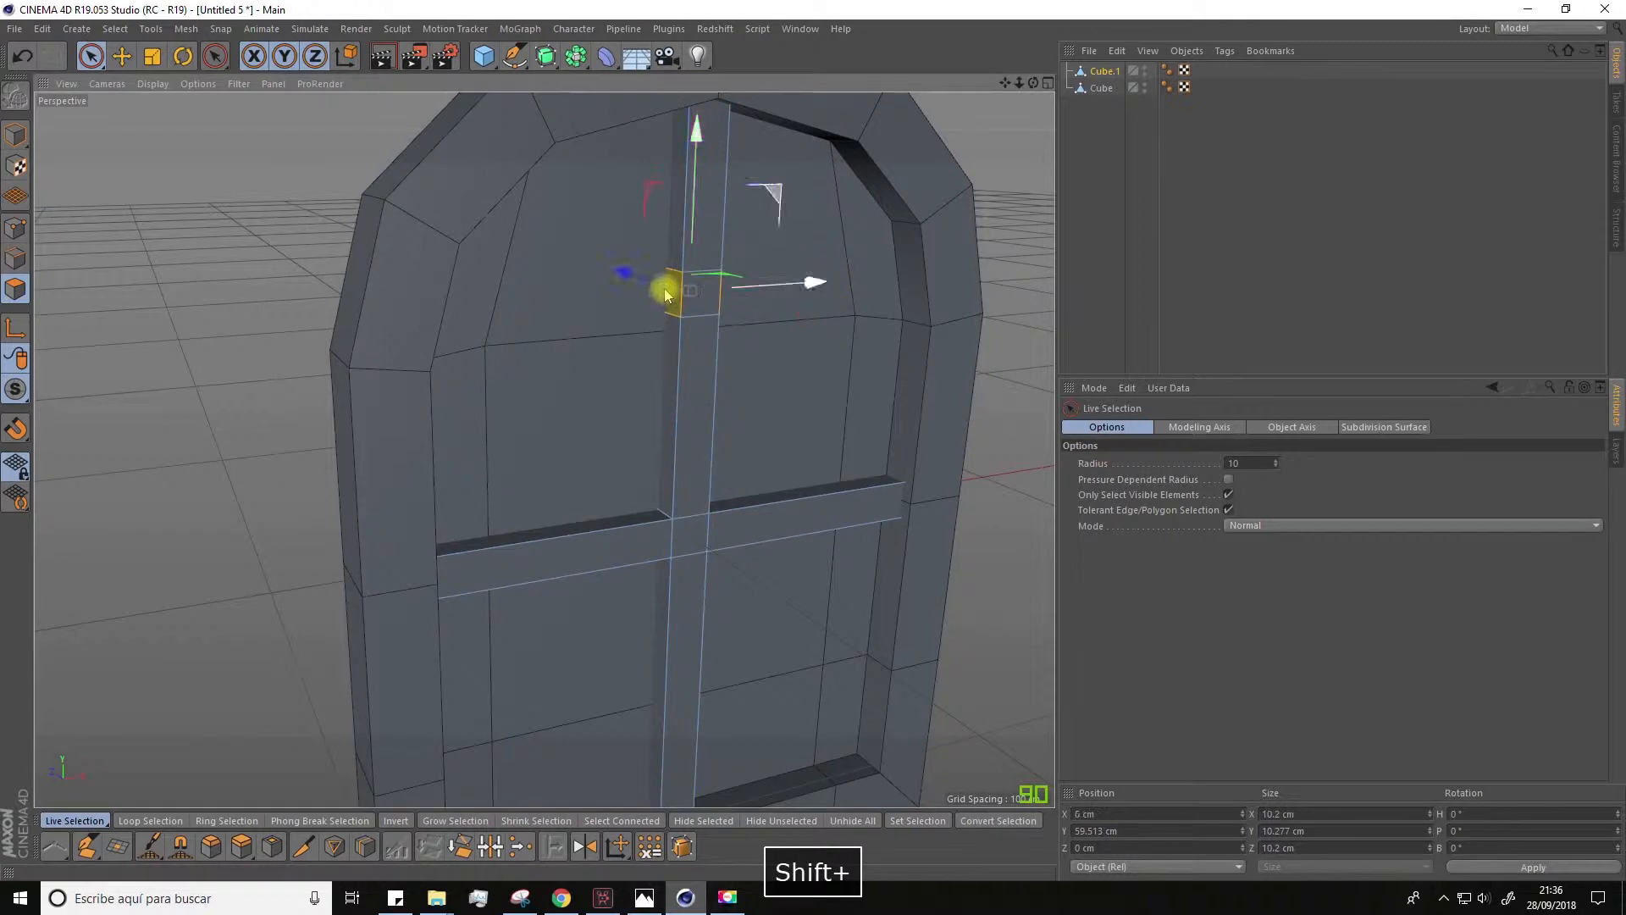
pyautogui.click(242, 846)
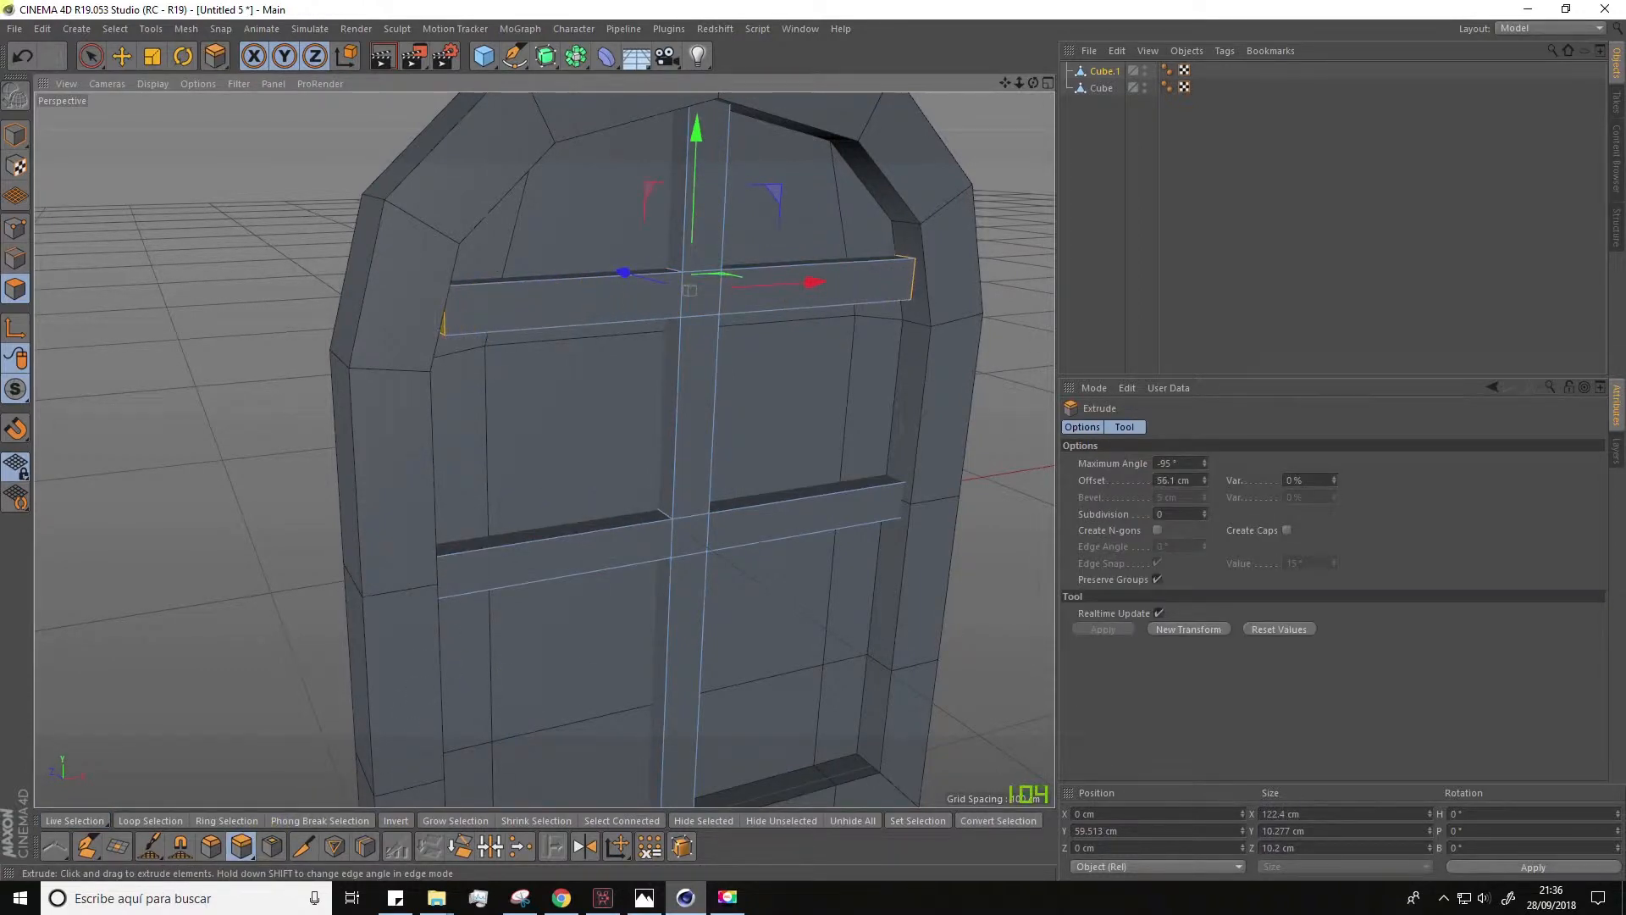
# Step: Add two loop cuts across the lower half of the vertical bar, about 10 cm apart
pyautogui.scroll(-4, 563, 492)
pyautogui.keyDown('alt'); pyautogui.moveTo(581, 570); pyautogui.dragTo(615, 502); pyautogui.keyUp('alt')
pyautogui.click(365, 845)
pyautogui.scroll(4, 657, 490)
pyautogui.scroll(-2, 615, 501)
pyautogui.click(618, 535)
# Step: Select the two side faces between the lower cuts and extrude them about 61.7 cm into a lower crossbar
pyautogui.click(91, 56)
pyautogui.keyDown('alt'); pyautogui.moveTo(542, 525); pyautogui.dragTo(644, 518); pyautogui.keyUp('alt')
pyautogui.click(685, 508)
pyautogui.click(241, 846)
pyautogui.moveTo(644, 518); pyautogui.dragTo(813, 518)
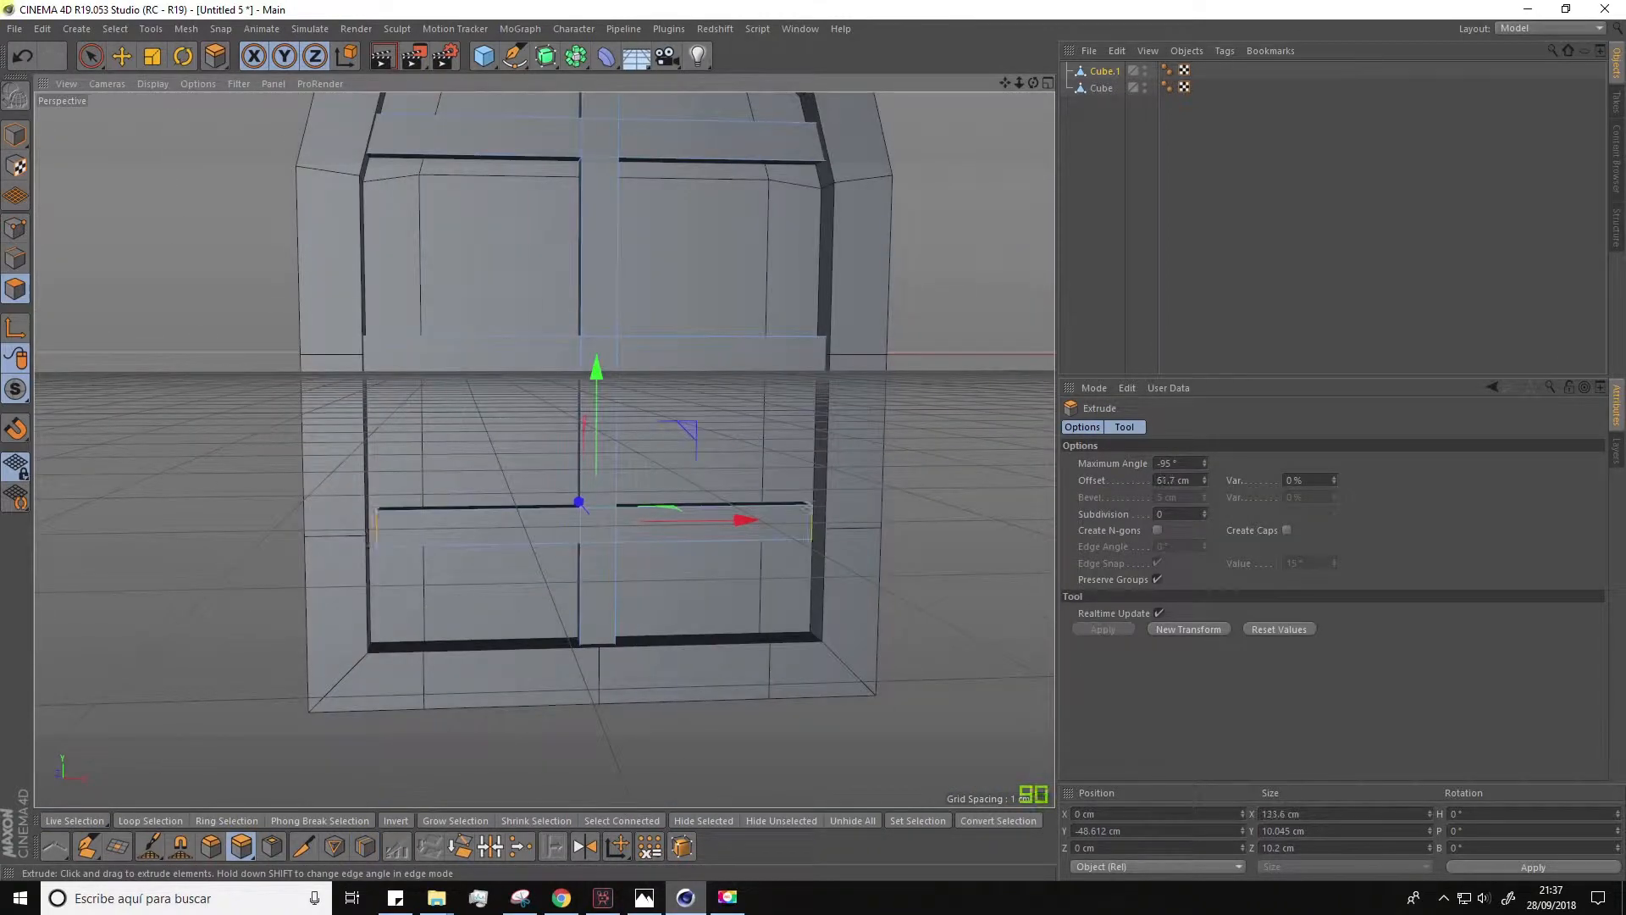
# Step: Select the points of the middle crossbar and raise them to about 4.6 cm in Y
pyautogui.scroll(-4, 525, 550)
pyautogui.click(15, 227)
pyautogui.moveTo(90, 56); pyautogui.dragTo(127, 117)
pyautogui.moveTo(309, 386); pyautogui.dragTo(749, 474)
pyautogui.moveTo(552, 290); pyautogui.dragTo(531, 404)
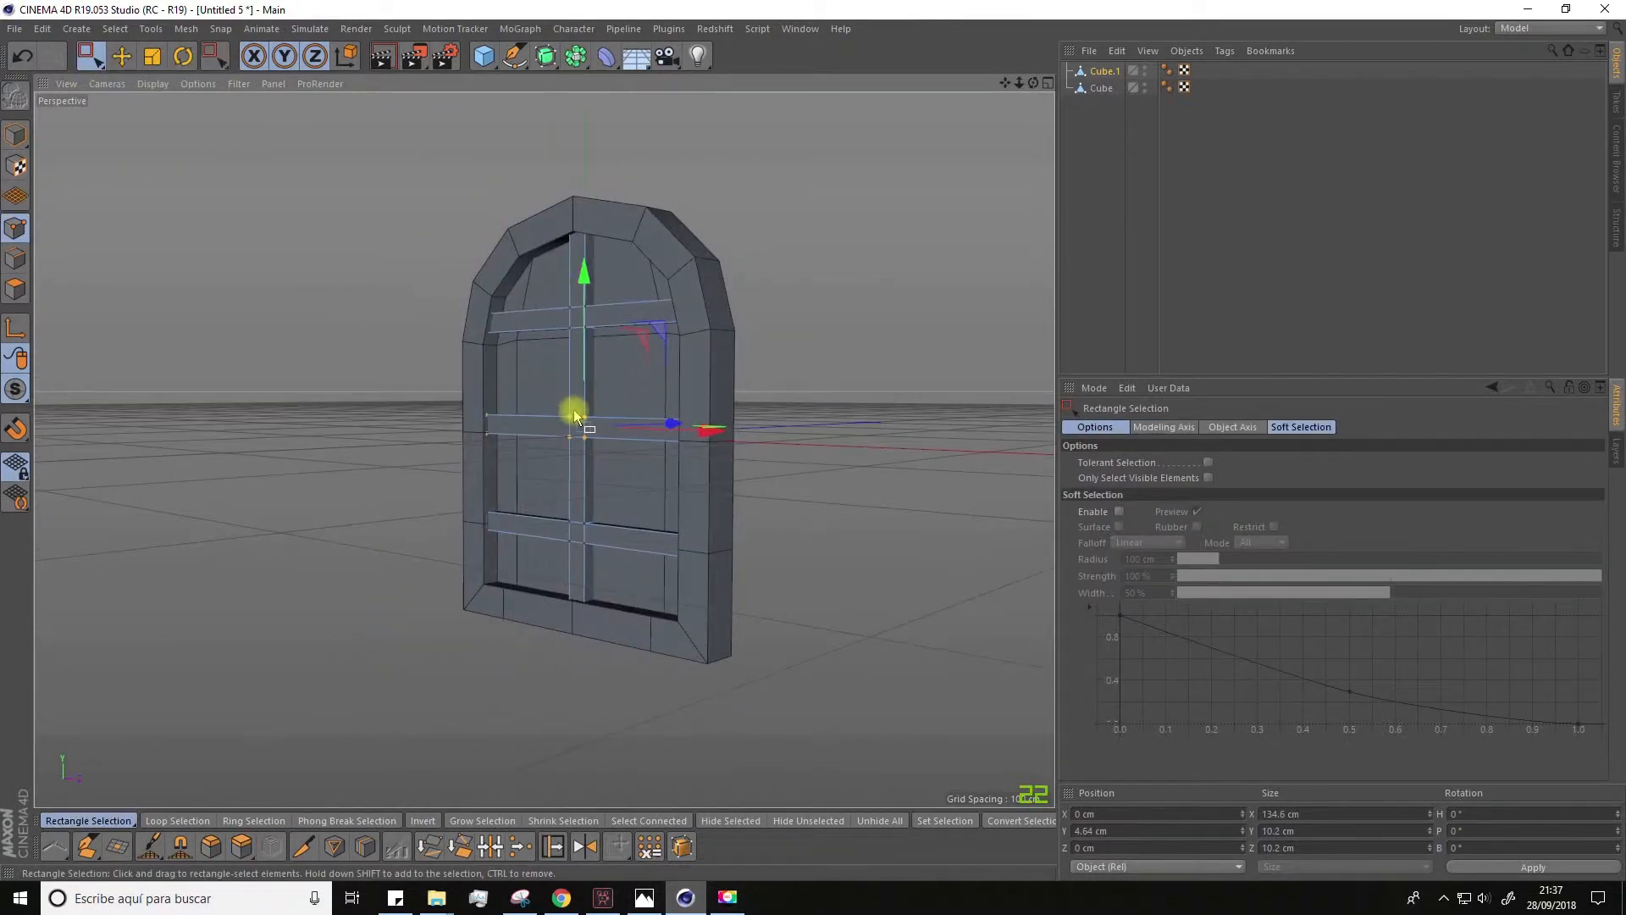
# Step: Select both the window frame and the crossbar object and group them under a null
pyautogui.click(1092, 204)
pyautogui.click(1104, 71)
pyautogui.keyDown('shift'); pyautogui.click(1101, 87); pyautogui.keyUp('shift')
pyautogui.rightClick(1103, 86)
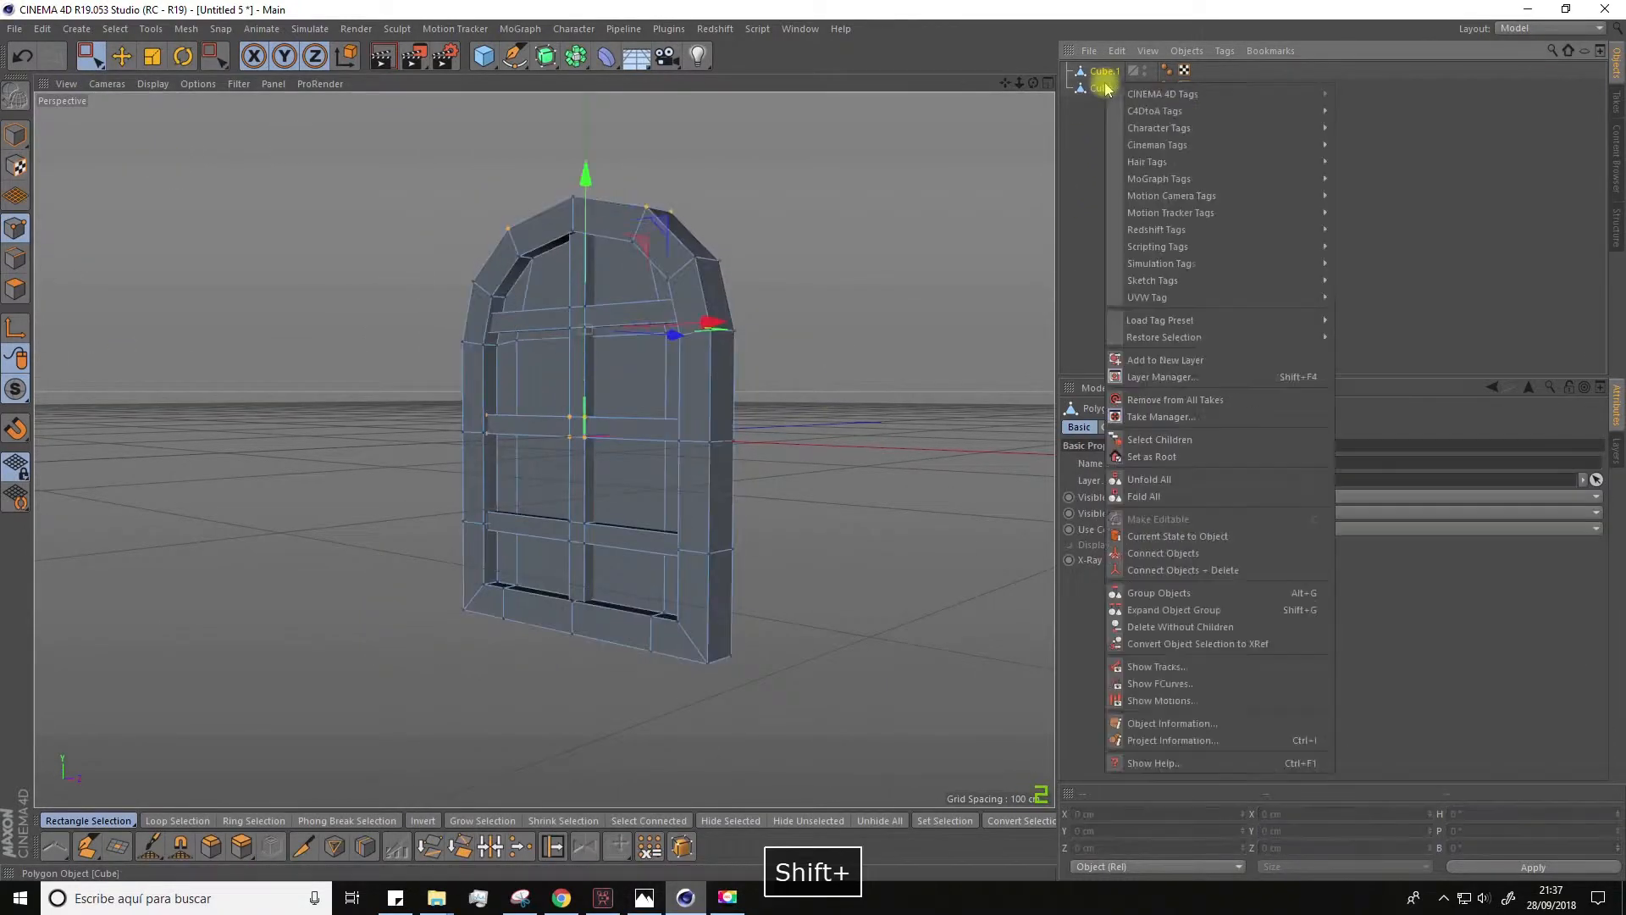
pyautogui.click(1145, 596)
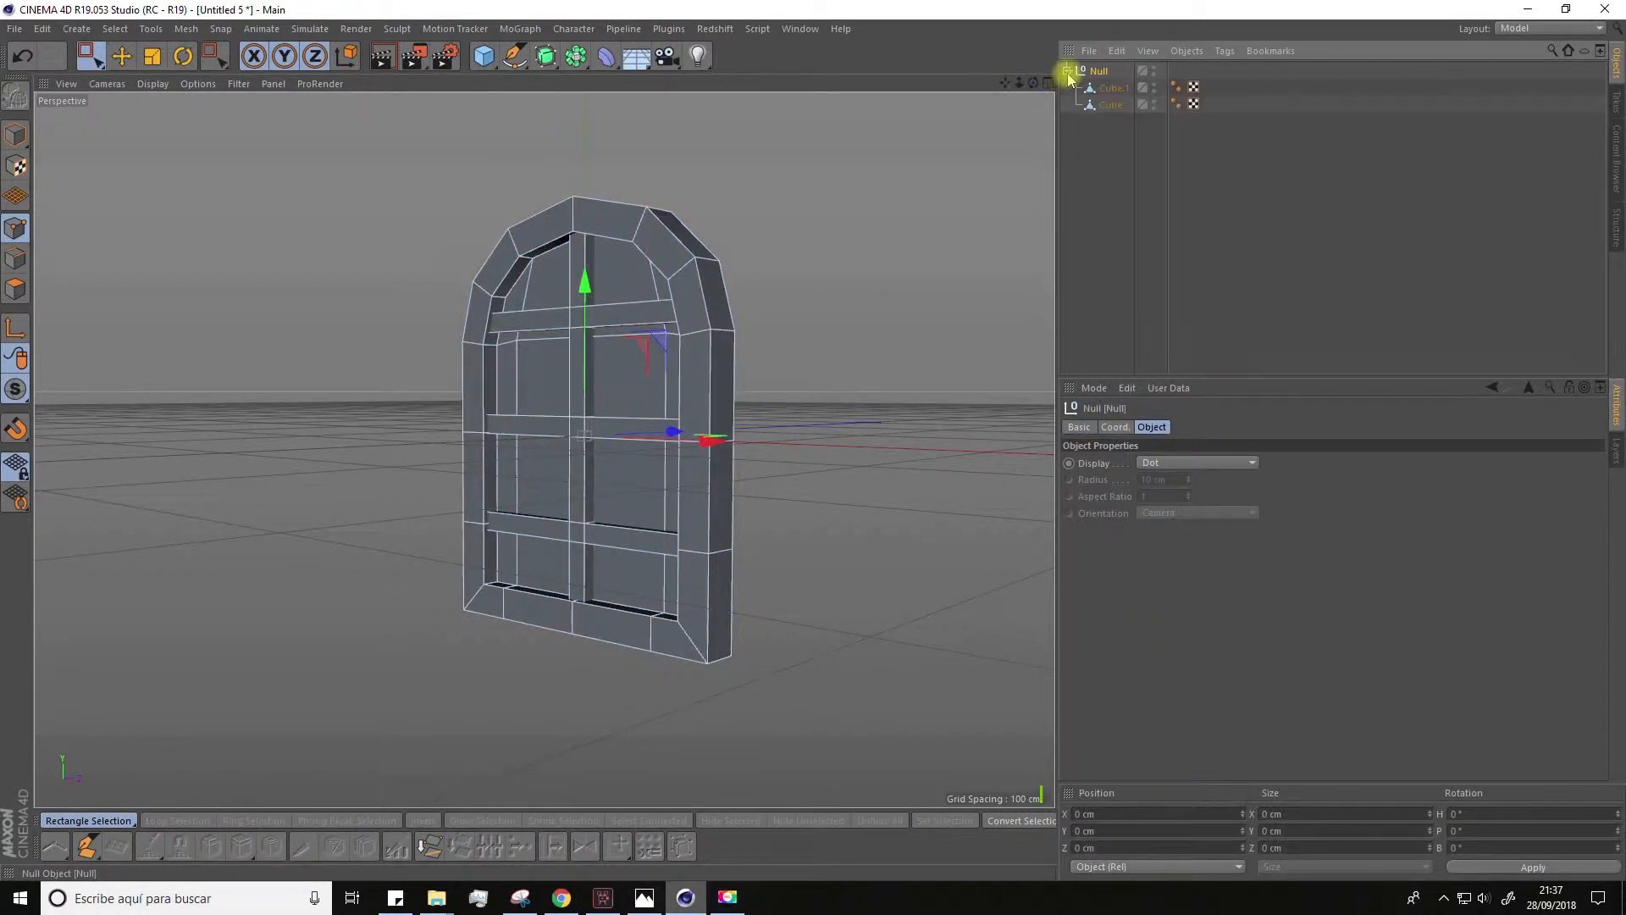
# Step: Copy the grouped window and paste it into the barco.c4d ship scene
pyautogui.click(1107, 105)
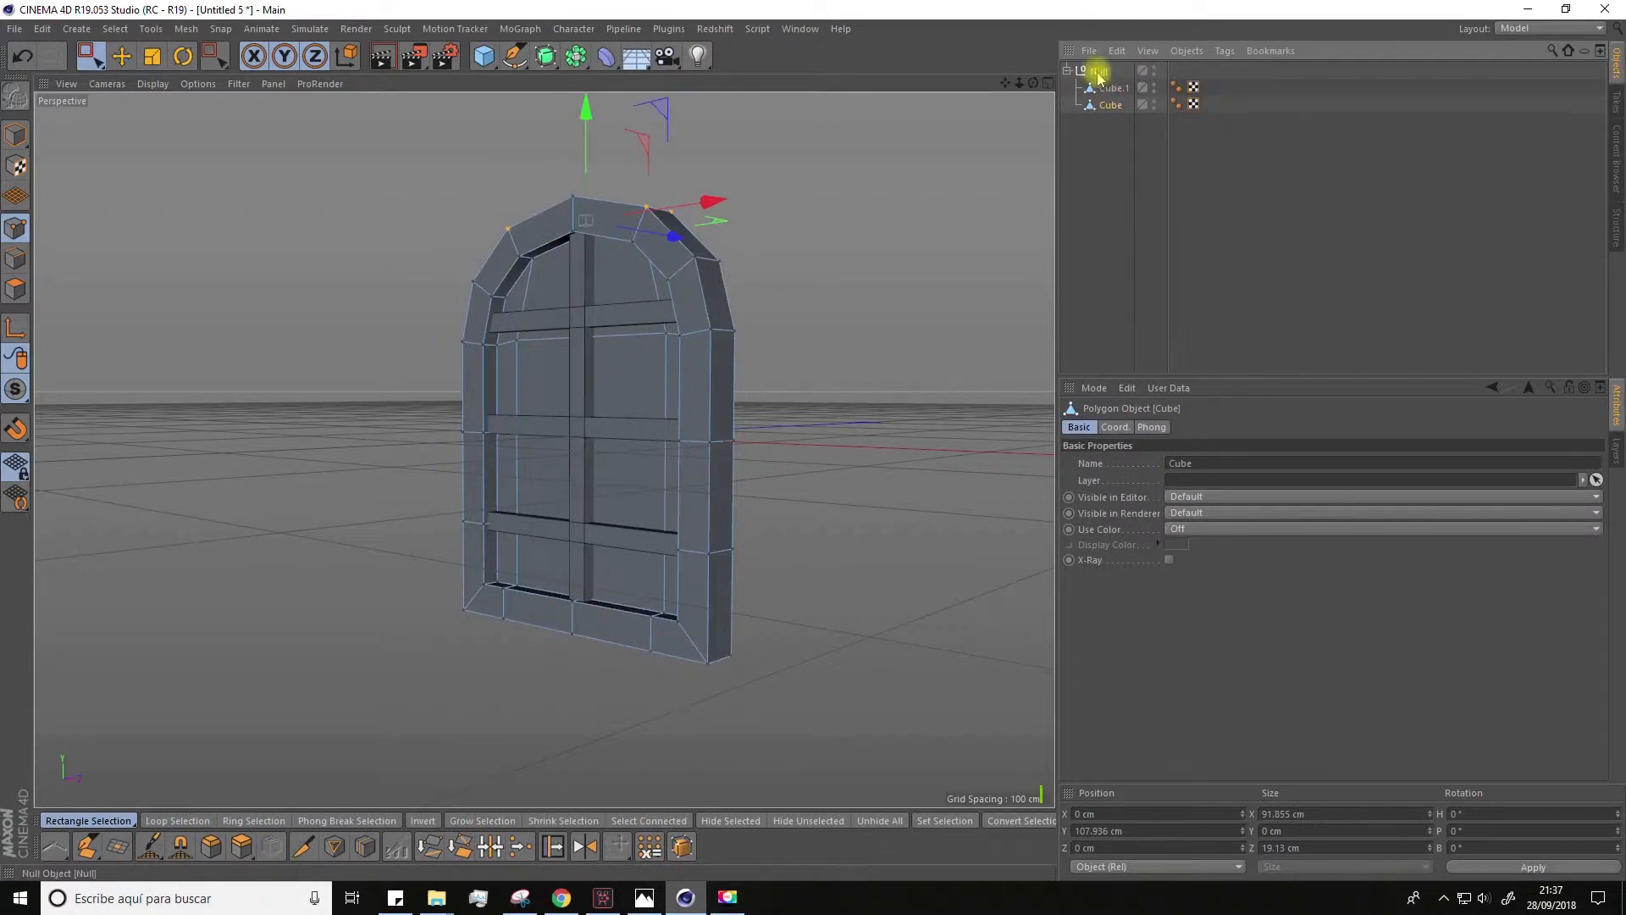
pyautogui.click(1098, 71)
pyautogui.keyDown('shift'); pyautogui.click(1108, 105); pyautogui.keyUp('shift')
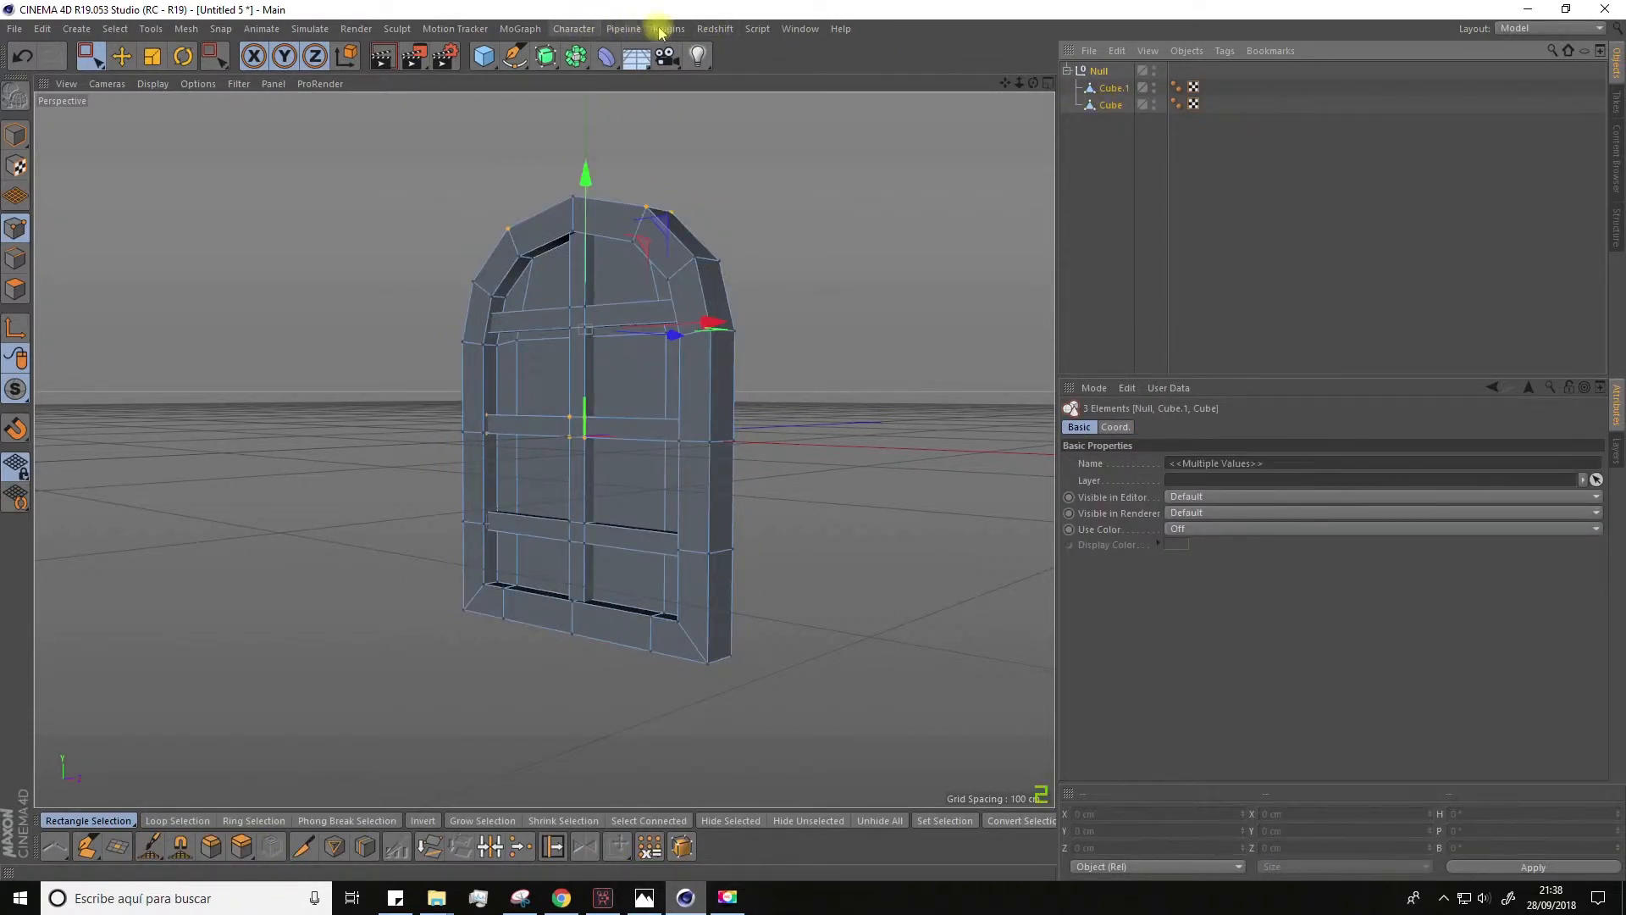
pyautogui.click(796, 30)
pyautogui.click(805, 497)
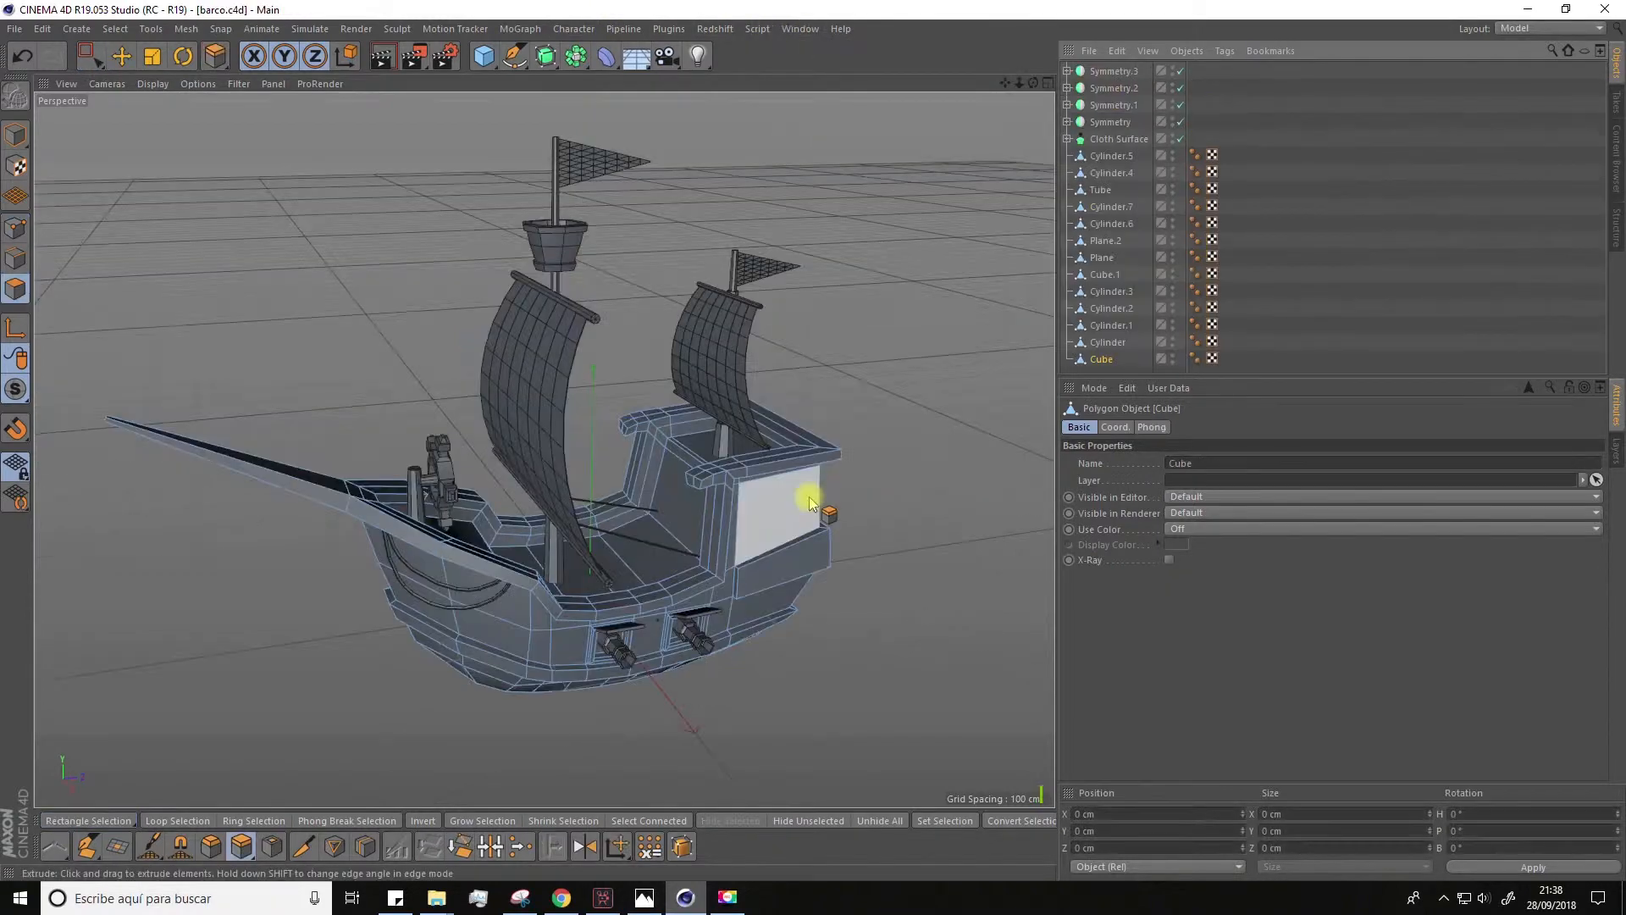
pyautogui.hotkey('ctrl', 'v')
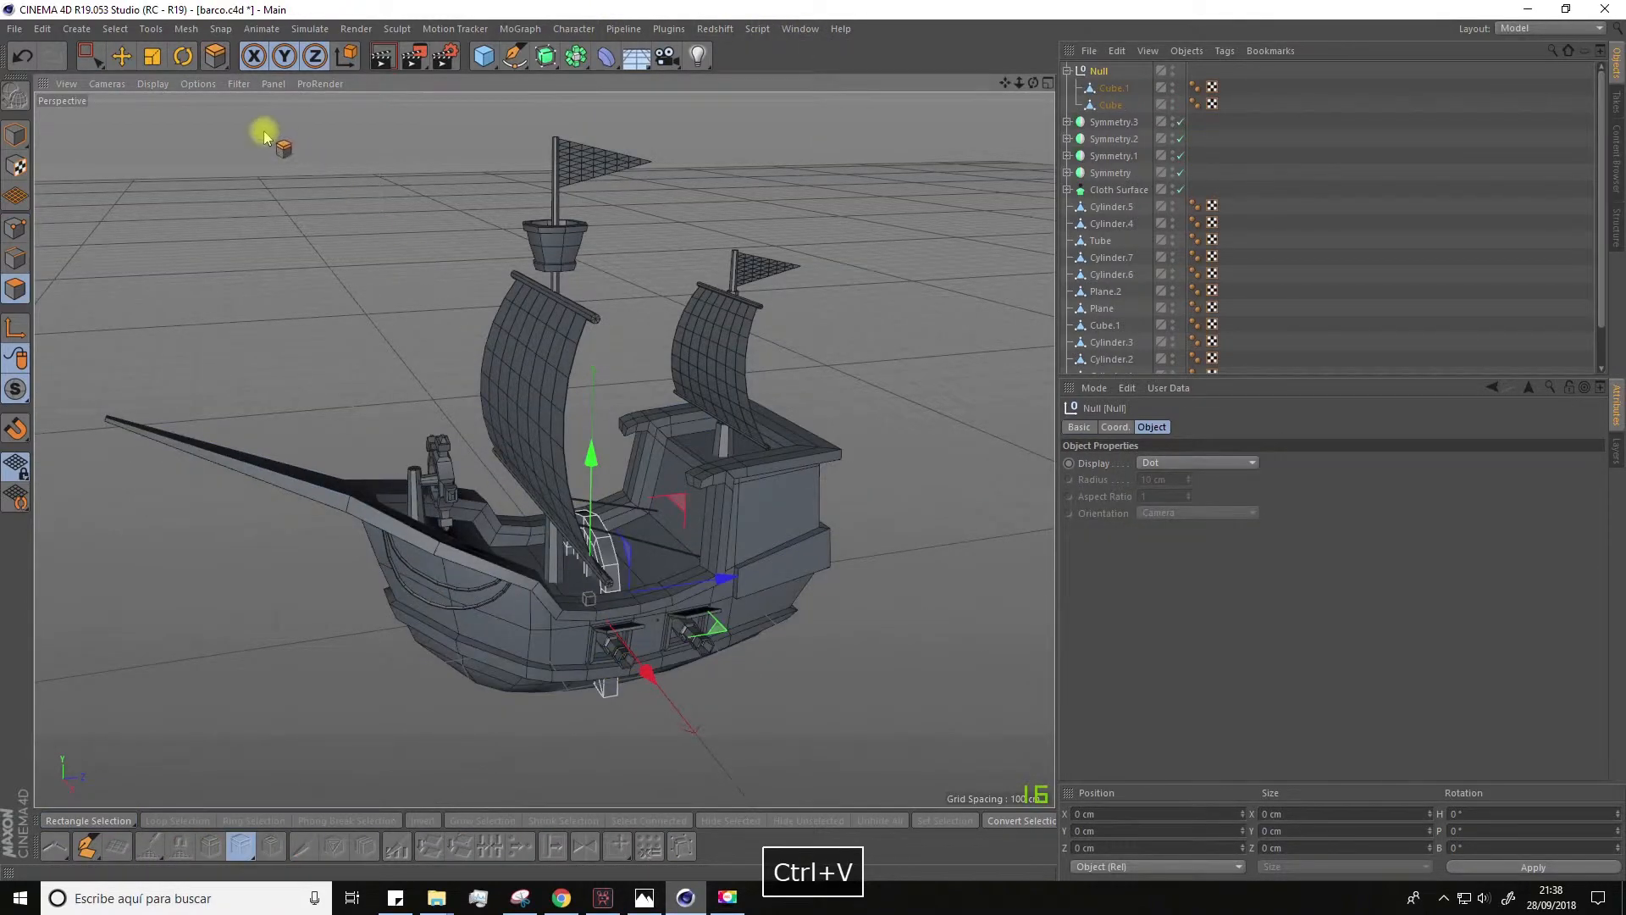
# Step: Rotate the pasted window to face the ship's side and scale it down uniformly to about the size of a gun port
pyautogui.click(182, 57)
pyautogui.moveTo(570, 651); pyautogui.dragTo(684, 612)
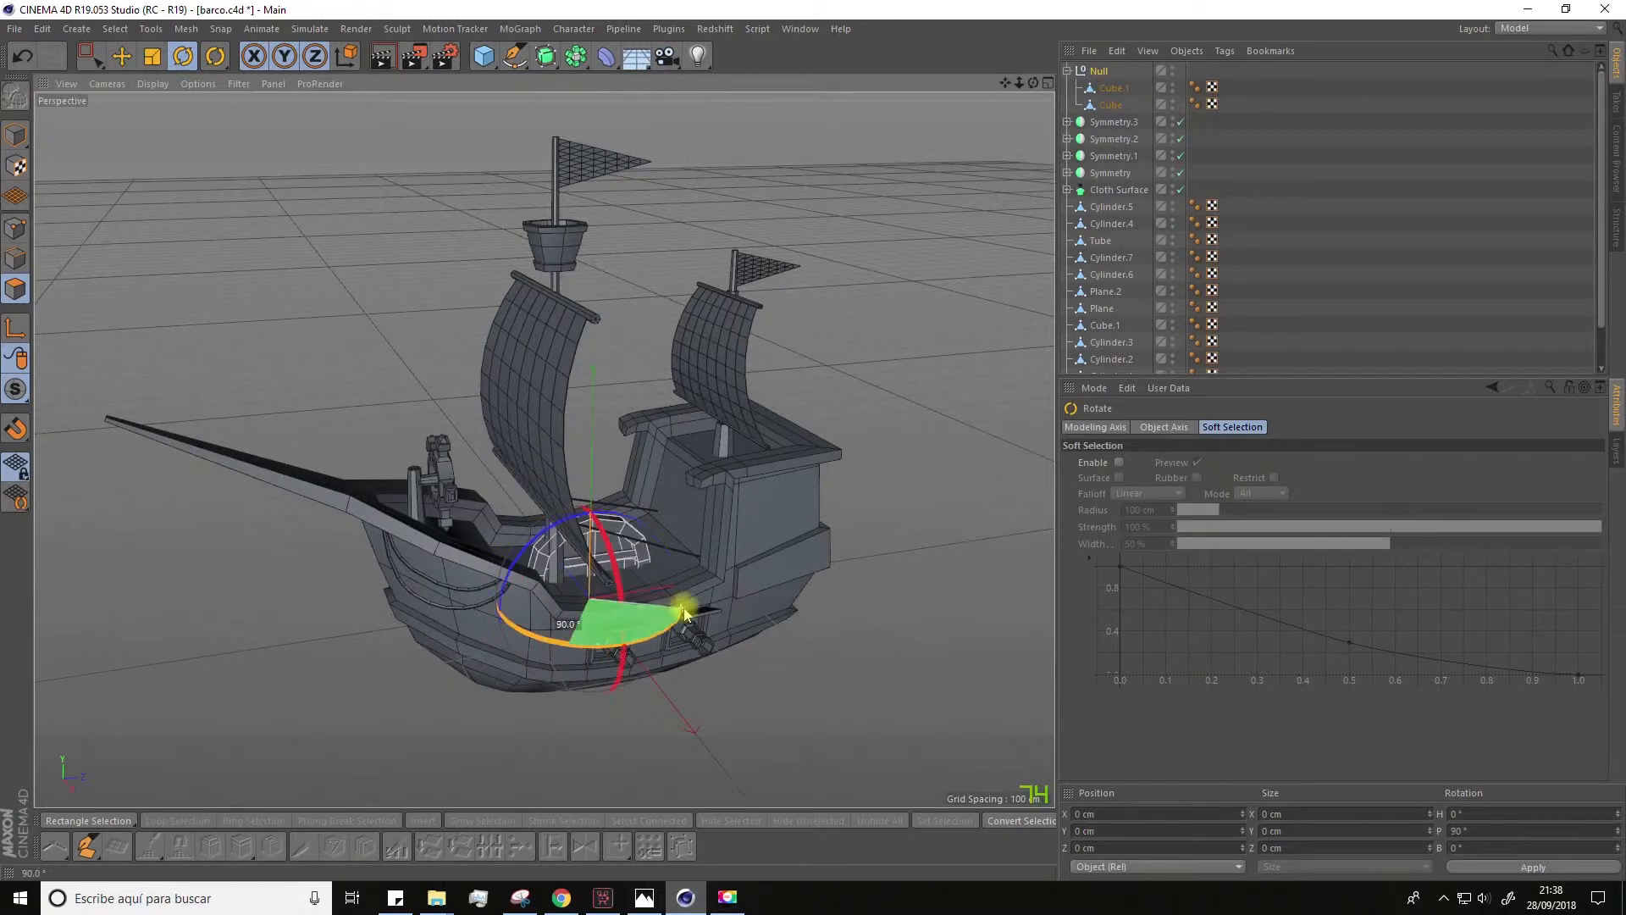
pyautogui.click(122, 63)
pyautogui.moveTo(563, 576); pyautogui.dragTo(417, 466)
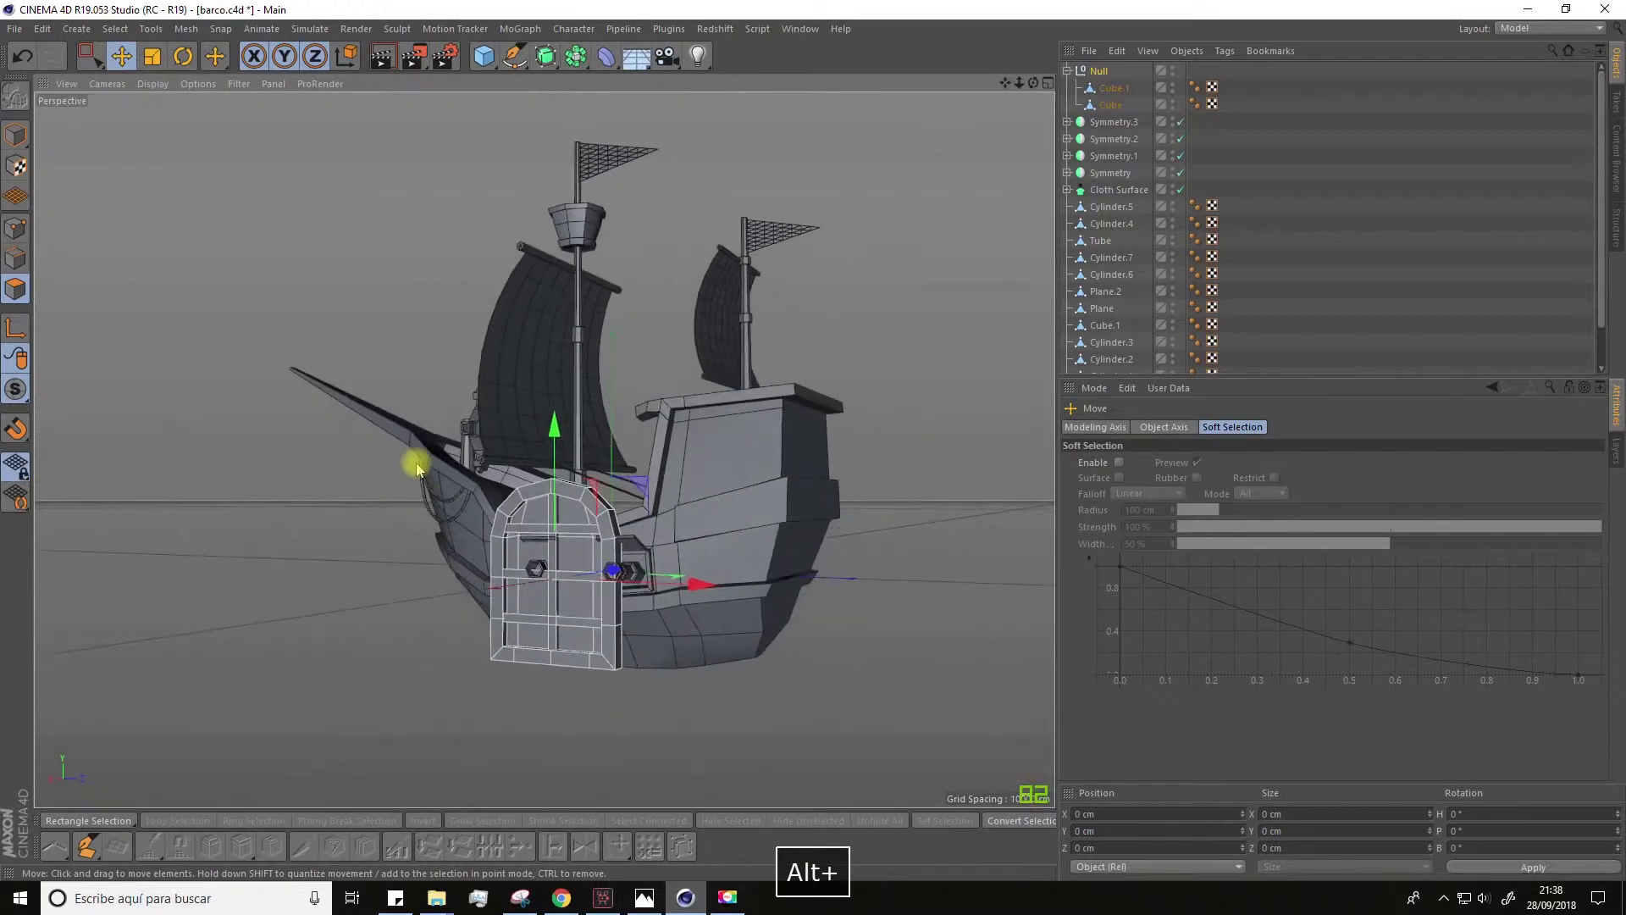
pyautogui.moveTo(249, 476); pyautogui.dragTo(42, 702)
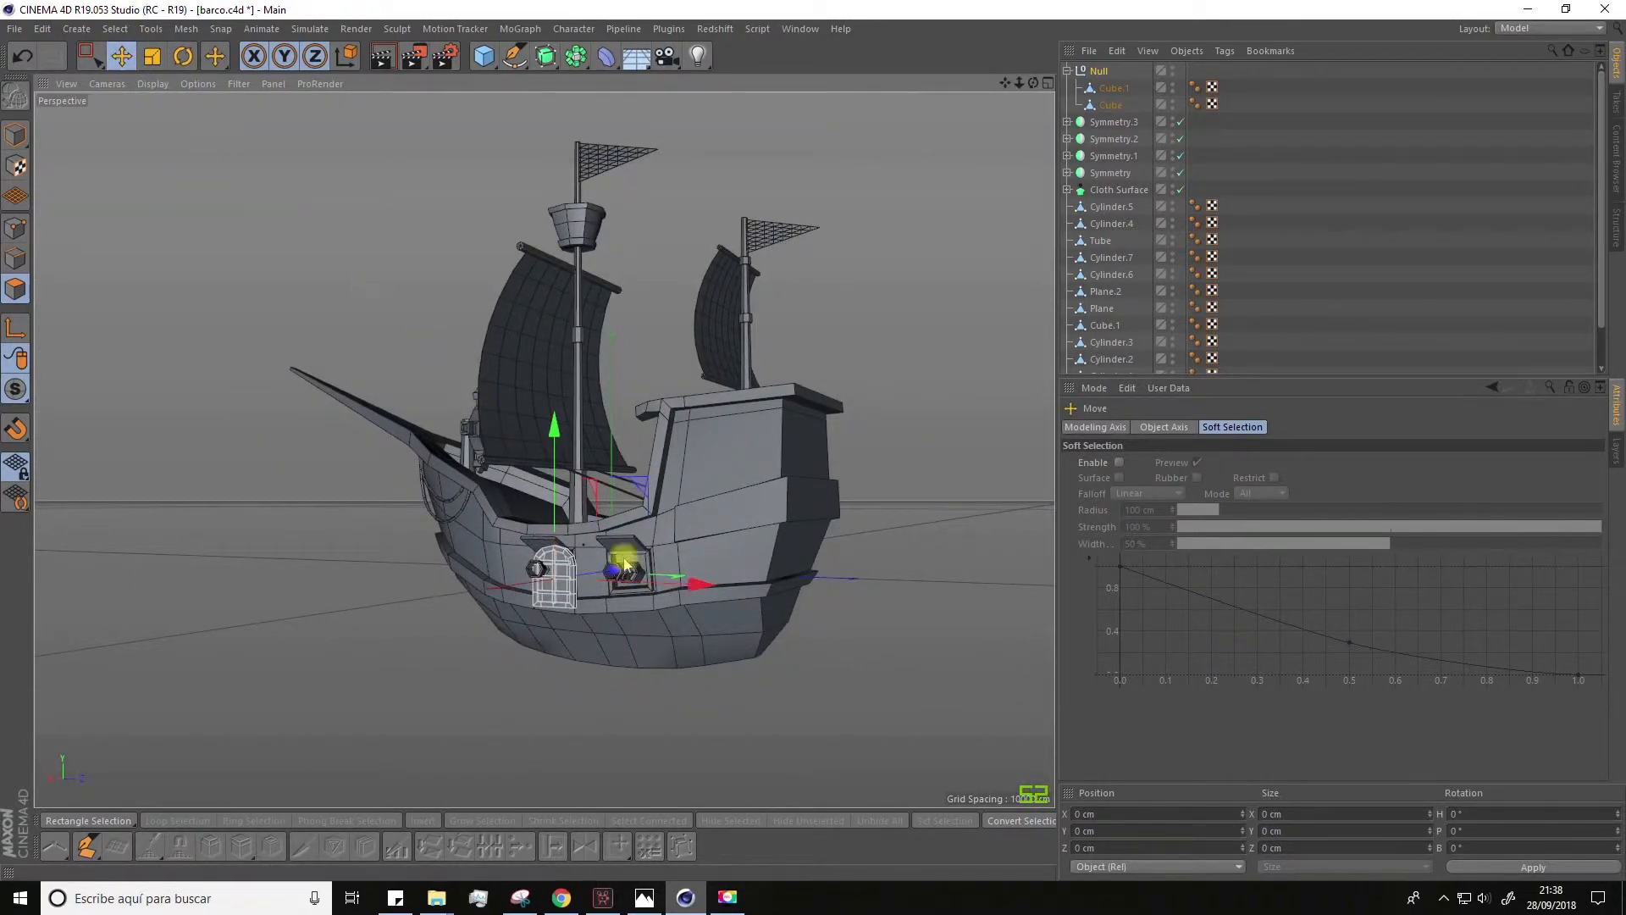
# Step: Move the window aft and up to the side wall of the stern cabin and adjust its size
pyautogui.moveTo(693, 587); pyautogui.dragTo(863, 595)
pyautogui.moveTo(721, 430); pyautogui.dragTo(722, 311)
pyautogui.scroll(5, 728, 466)
pyautogui.click(151, 56)
pyautogui.keyDown('alt'); pyautogui.moveTo(542, 475); pyautogui.dragTo(703, 542); pyautogui.keyUp('alt')
# Step: Rotate the window to match the slant of the cabin's side wall and push it against the surface
pyautogui.click(182, 56)
pyautogui.moveTo(631, 289); pyautogui.dragTo(618, 326)
pyautogui.keyDown('alt'); pyautogui.moveTo(644, 372); pyautogui.dragTo(677, 382); pyautogui.keyUp('alt')
pyautogui.click(122, 56)
pyautogui.keyDown('ctrl'); pyautogui.moveTo(798, 389); pyautogui.dragTo(885, 392); pyautogui.keyUp('ctrl')
pyautogui.keyDown('alt'); pyautogui.moveTo(805, 423); pyautogui.dragTo(745, 424); pyautogui.keyUp('alt')
# Step: Try to mirror the window across the ship by nesting its group in a Symmetry object
pyautogui.scroll(-4, 745, 423)
pyautogui.click(1102, 71)
pyautogui.click(1067, 71)
pyautogui.click(548, 53)
pyautogui.click(575, 56)
pyautogui.click(750, 138)
pyautogui.moveTo(1103, 88); pyautogui.dragTo(1113, 73)
# Step: Try to shift the window along the cabin wall inside the Symmetry object, and undo back to before the mirroring
pyautogui.keyDown('alt'); pyautogui.moveTo(720, 406); pyautogui.dragTo(979, 424); pyautogui.keyUp('alt')
pyautogui.hotkey('ctrl', 'z')
pyautogui.middleClick(1102, 89)
pyautogui.click(1103, 88)
pyautogui.keyDown('alt'); pyautogui.moveTo(846, 423); pyautogui.dragTo(762, 432); pyautogui.keyUp('alt')
pyautogui.scroll(4, 762, 432)
pyautogui.hotkey('ctrl', 'z')
pyautogui.hotkey('ctrl', 'z')
pyautogui.hotkey('ctrl', 'z')
# Step: Place a second copy of the window beside the first on the cabin's side wall and group both windows
pyautogui.keyDown('alt'); pyautogui.moveTo(889, 296); pyautogui.dragTo(842, 339); pyautogui.keyUp('alt')
pyautogui.keyDown('ctrl'); pyautogui.moveTo(896, 390); pyautogui.dragTo(1018, 407); pyautogui.keyUp('ctrl')
pyautogui.keyDown('alt'); pyautogui.moveTo(867, 483); pyautogui.dragTo(914, 430); pyautogui.keyUp('alt')
pyautogui.moveTo(835, 243); pyautogui.dragTo(835, 236)
pyautogui.moveTo(905, 506)
pyautogui.keyDown('alt'); pyautogui.mouseDown()
pyautogui.moveTo(789, 519)
pyautogui.moveTo(911, 501)
pyautogui.mouseUp(); pyautogui.keyUp('alt')
pyautogui.keyDown('shift'); pyautogui.click(1099, 89); pyautogui.keyUp('shift')
pyautogui.hotkey('alt', 'g')
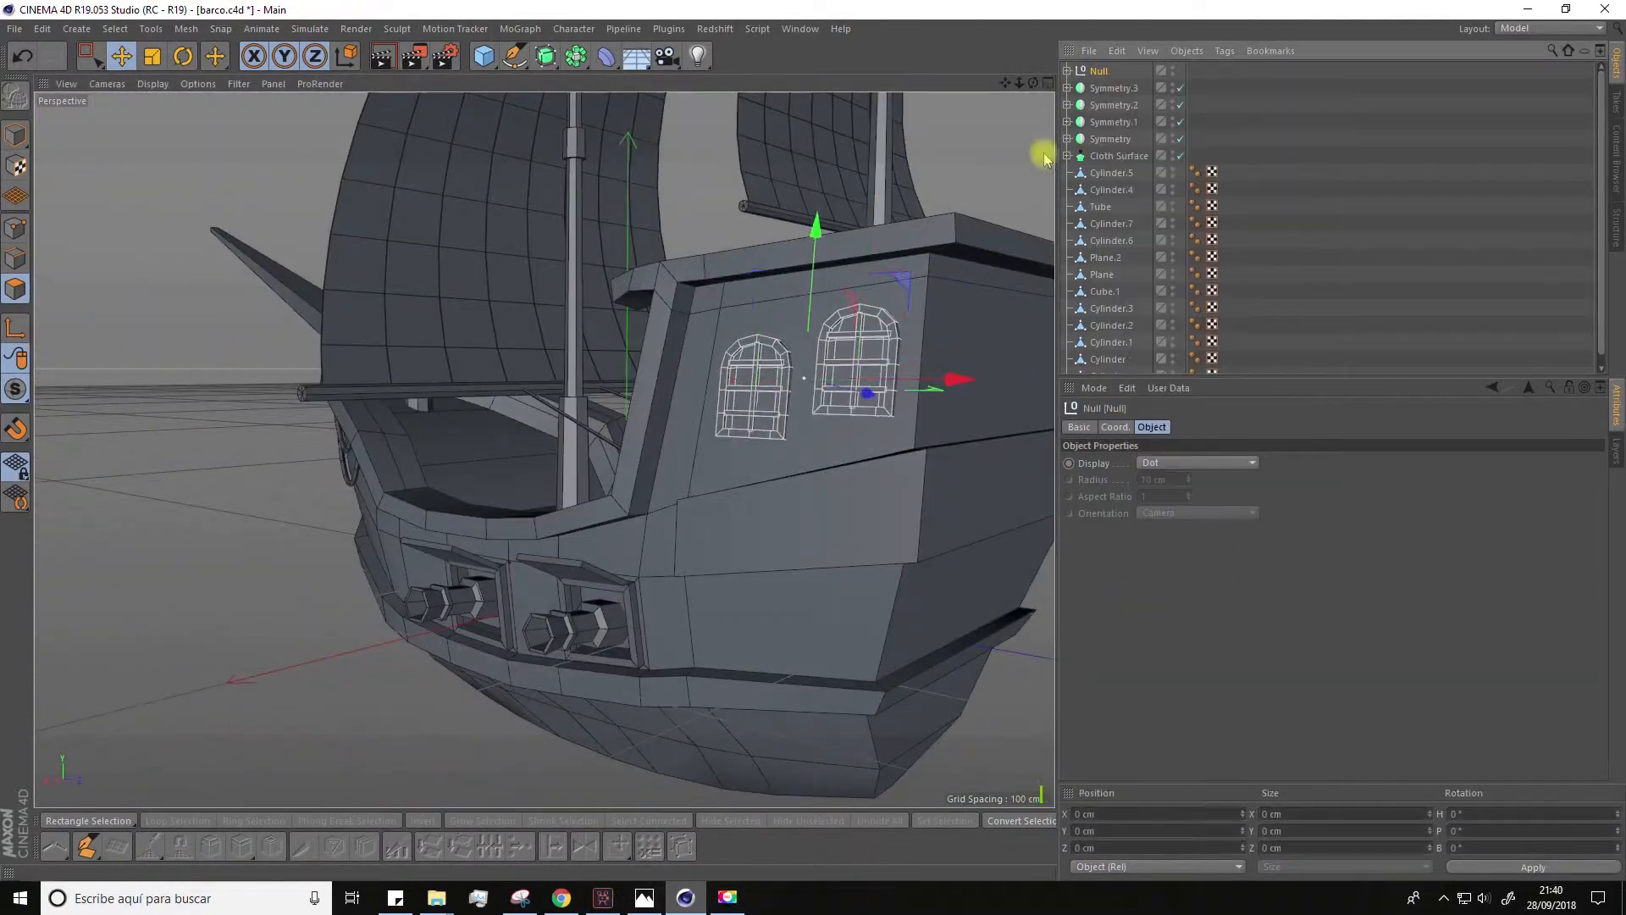
# Step: Add a Symmetry object and nest the group of two side windows in it
pyautogui.moveTo(576, 56); pyautogui.dragTo(762, 169)
pyautogui.moveTo(1111, 90); pyautogui.dragTo(1113, 73)
pyautogui.keyDown('alt'); pyautogui.moveTo(545, 450); pyautogui.dragTo(592, 462); pyautogui.keyUp('alt')
pyautogui.click(1077, 88)
# Step: Copy one window out of the mirrored group and rotate it to face the ship's rear
pyautogui.keyDown('ctrl'); pyautogui.moveTo(1111, 107); pyautogui.dragTo(1102, 66); pyautogui.keyUp('ctrl')
pyautogui.scroll(5, 671, 363)
pyautogui.moveTo(599, 399); pyautogui.dragTo(669, 403)
pyautogui.press('r')
pyautogui.moveTo(457, 362); pyautogui.dragTo(407, 330)
pyautogui.click(1116, 428)
pyautogui.click(1551, 29)
pyautogui.click(1526, 99)
pyautogui.moveTo(312, 276); pyautogui.dragTo(301, 287)
pyautogui.hotkey('ctrl', 'z')
# Step: Move the copied window onto the rear wall of the stern cabin
pyautogui.moveTo(339, 350); pyautogui.dragTo(652, 372)
pyautogui.press('e')
pyautogui.moveTo(542, 356); pyautogui.dragTo(421, 357)
pyautogui.scroll(4, 508, 381)
pyautogui.keyDown('alt'); pyautogui.moveTo(644, 381); pyautogui.dragTo(406, 424); pyautogui.keyUp('alt')
# Step: Align the rear window with the stern wall and spread two further copies of it across that wall
pyautogui.press('r')
pyautogui.scroll(-3, 712, 283)
pyautogui.press('e')
pyautogui.keyDown('alt'); pyautogui.moveTo(711, 282); pyautogui.dragTo(578, 476); pyautogui.keyUp('alt')
pyautogui.keyDown('ctrl'); pyautogui.moveTo(580, 468); pyautogui.dragTo(1126, 474); pyautogui.keyUp('ctrl')
pyautogui.scroll(4, 805, 423)
# Step: Delete one of the two side windows from the mirrored group
pyautogui.click(1113, 122)
pyautogui.click(1121, 156)
pyautogui.press('Delete')
pyautogui.click(1101, 124)
# Step: Reposition and scale the remaining side window on the cabin wall and clear the selection
pyautogui.click(1116, 155)
pyautogui.moveTo(656, 498); pyautogui.dragTo(810, 577)
pyautogui.scroll(-4, 607, 453)
pyautogui.click(272, 624)
pyautogui.click(464, 530)
pyautogui.click(1117, 156)
pyautogui.press('t')
pyautogui.scroll(3, 697, 457)
pyautogui.click(795, 301)
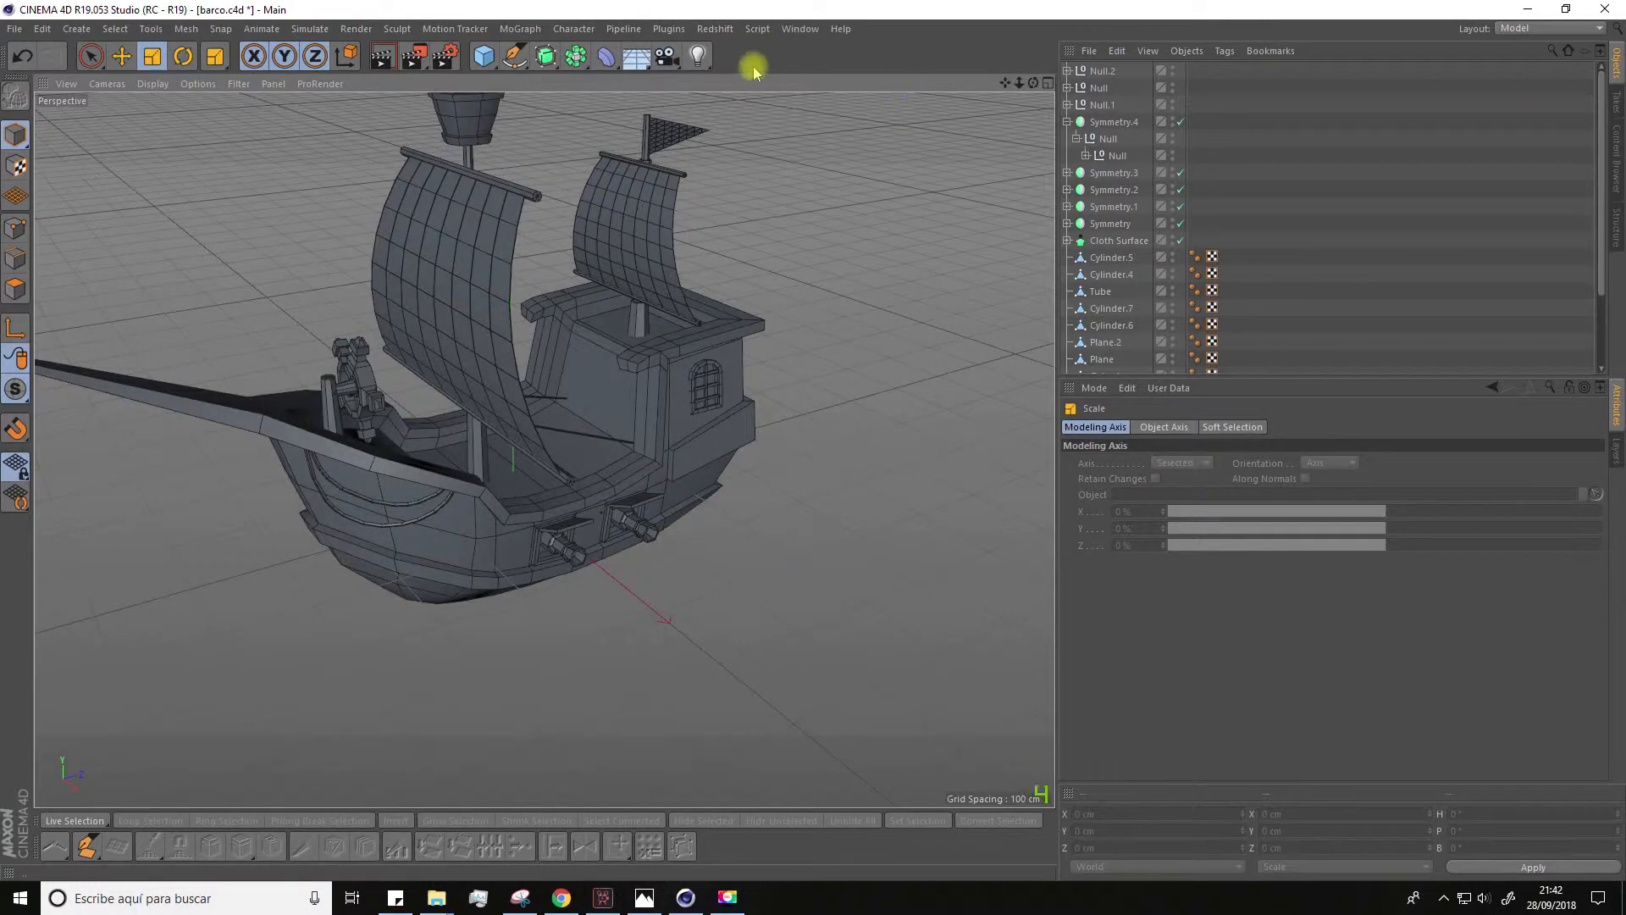
# Step: Switch to the Untitled 5 window scene and undo the crossbars and the frame recess back to the solid arched slab
pyautogui.click(800, 29)
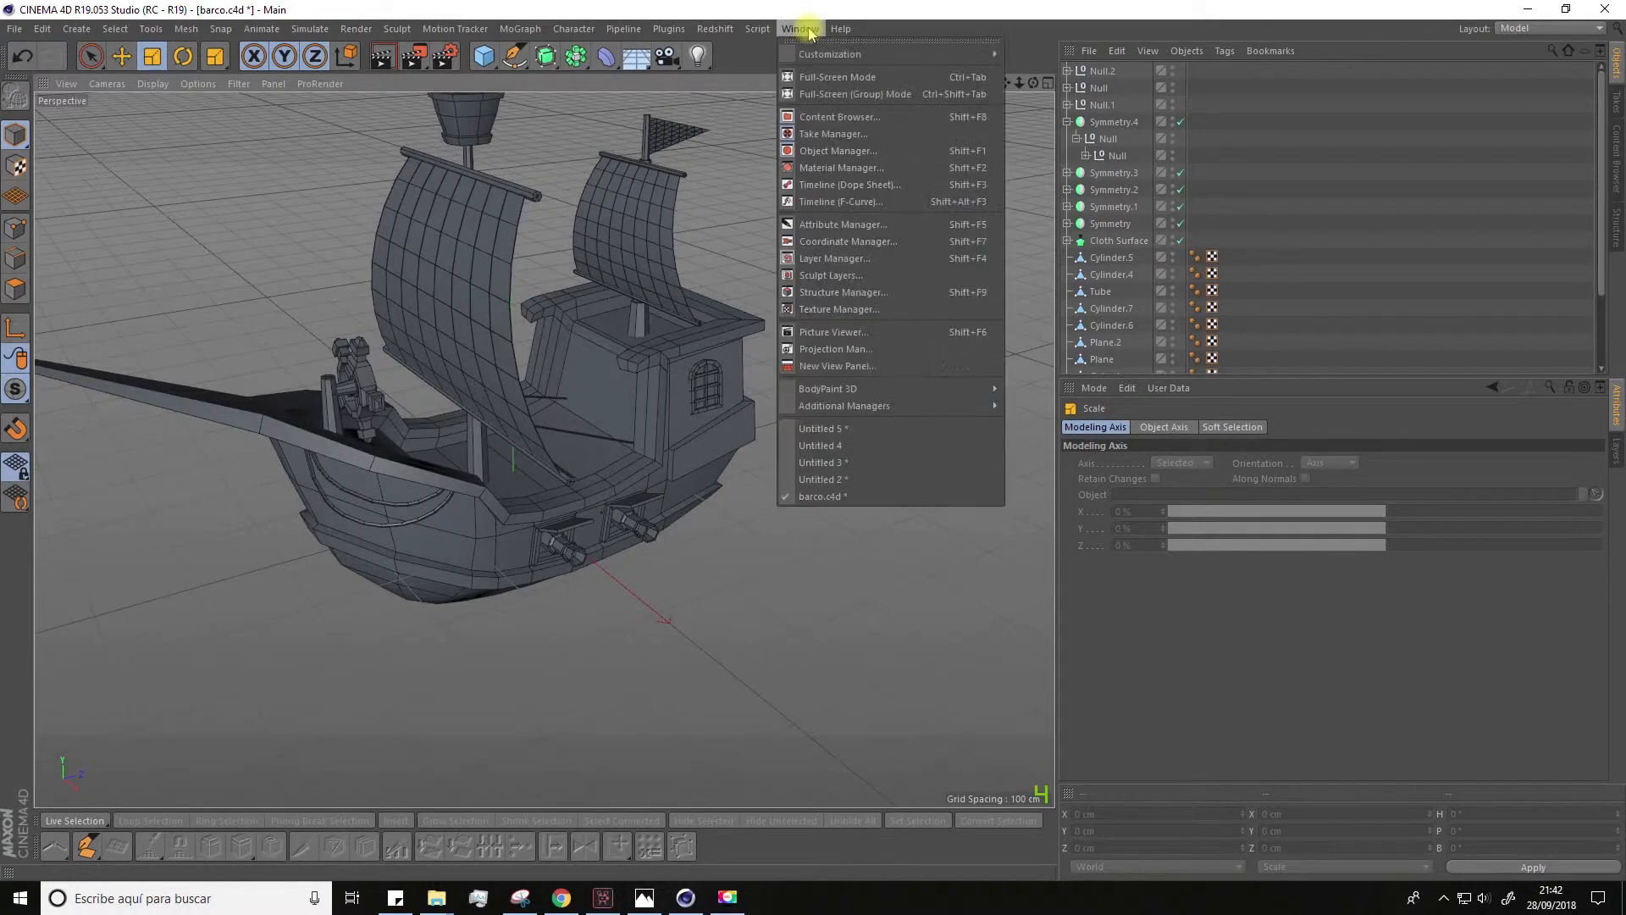
pyautogui.click(820, 429)
pyautogui.hotkey('ctrl', 'z')
pyautogui.hotkey('ctrl', 'z')
pyautogui.hotkey('ctrl', 'z')
pyautogui.hotkey('ctrl', 'z')
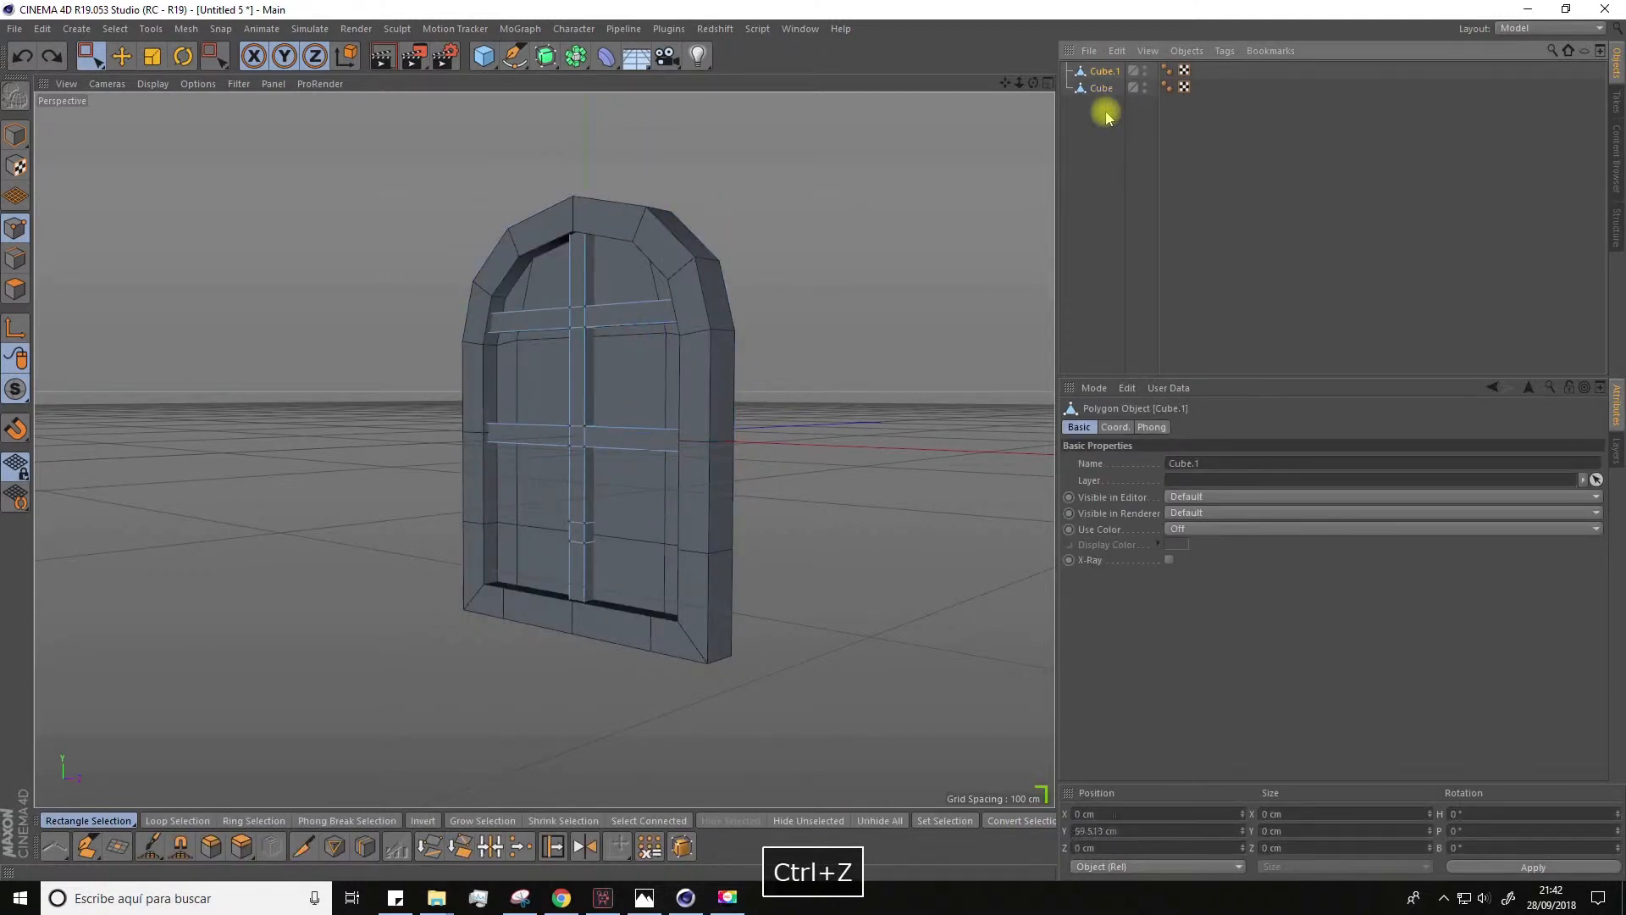
pyautogui.hotkey('ctrl', 'z')
pyautogui.hotkey('ctrl', 'z')
pyautogui.hotkey('ctrl', 'z')
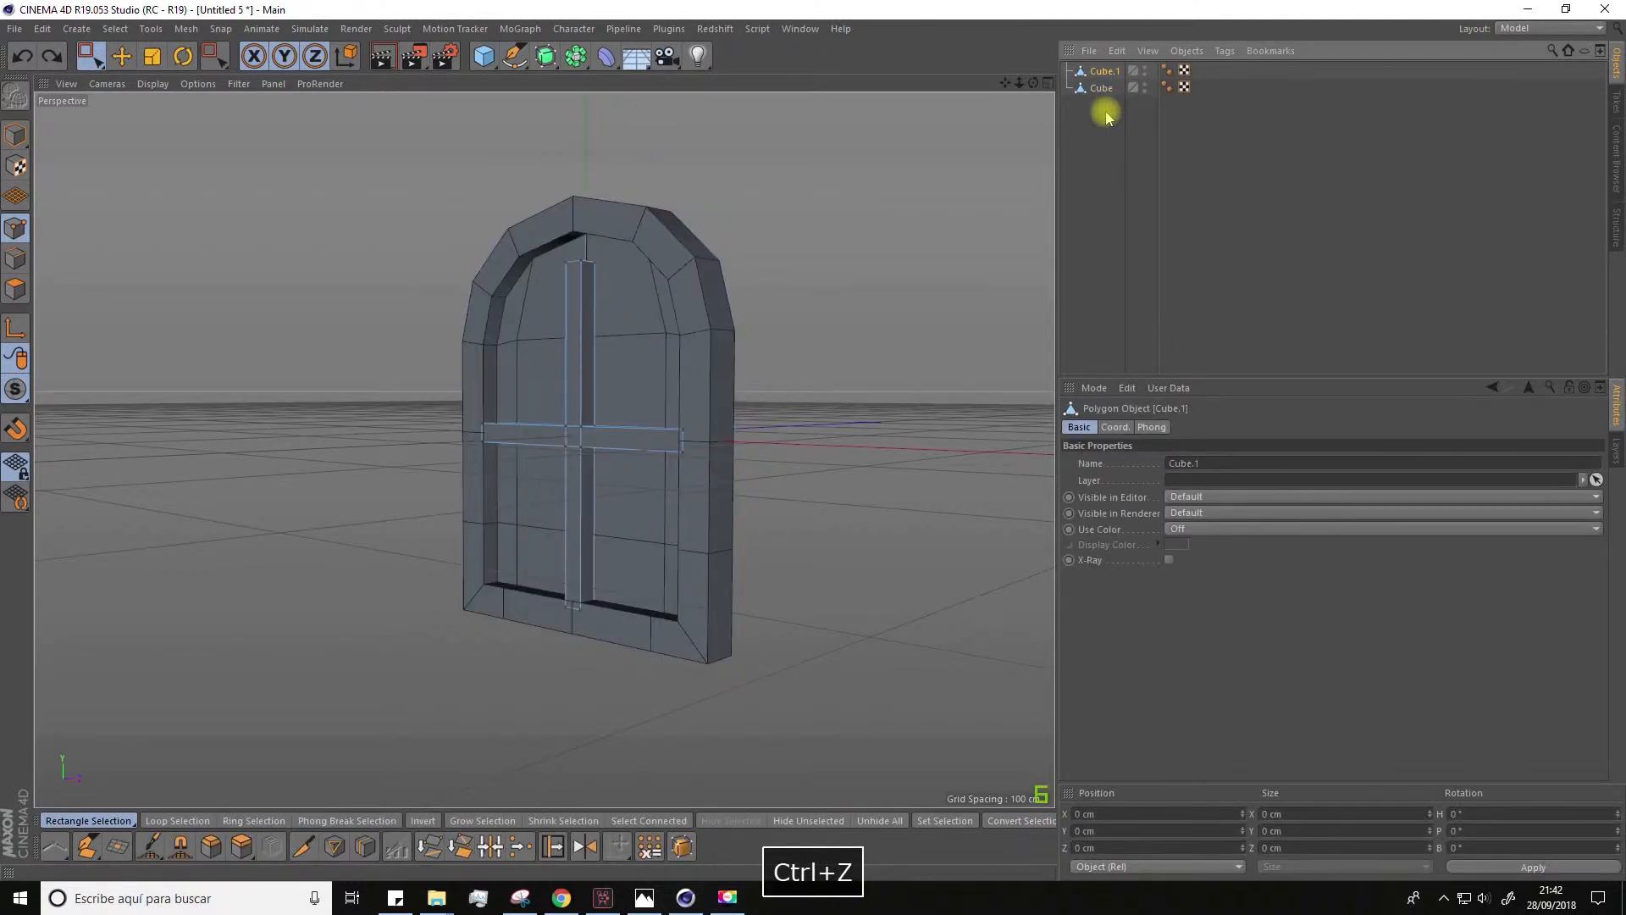
pyautogui.hotkey('ctrl', 'z')
pyautogui.hotkey('ctrl', 'z')
pyautogui.hotkey('ctrl', 'z')
pyautogui.hotkey('ctrl', 'z')
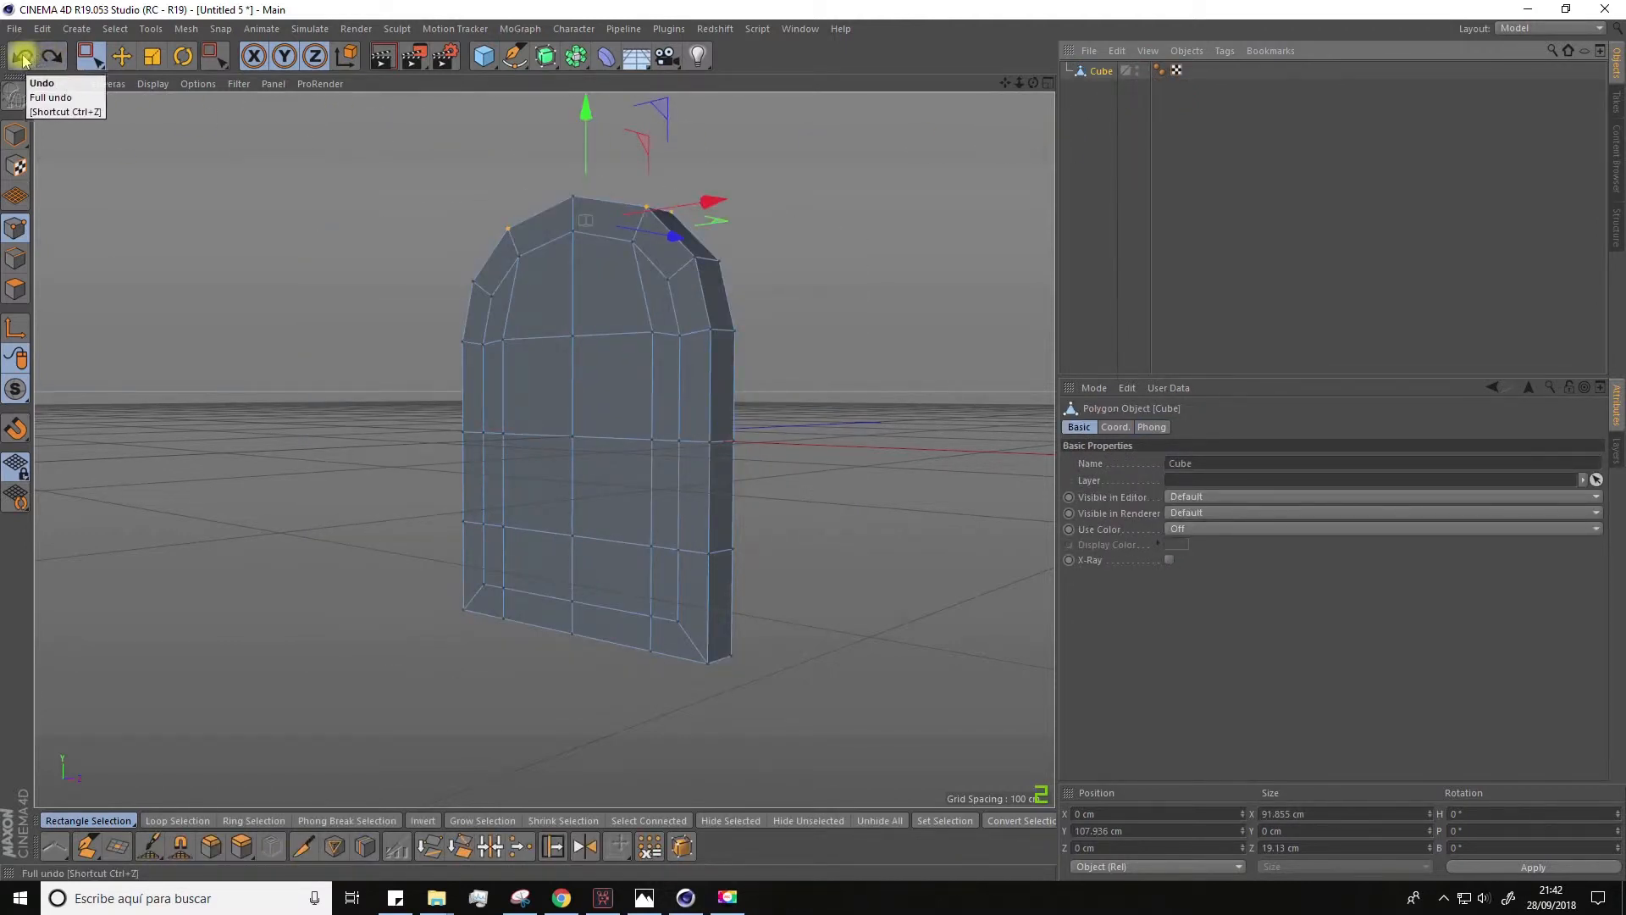
# Step: Select the arched slab's lowest row of points and move it down to about -168.1 cm in Y
pyautogui.keyDown('alt'); pyautogui.moveTo(218, 302); pyautogui.dragTo(620, 542); pyautogui.keyUp('alt')
pyautogui.keyDown('alt'); pyautogui.moveTo(620, 542); pyautogui.dragTo(458, 486); pyautogui.keyUp('alt')
pyautogui.keyDown('alt'); pyautogui.moveTo(555, 461); pyautogui.dragTo(451, 572); pyautogui.keyUp('alt')
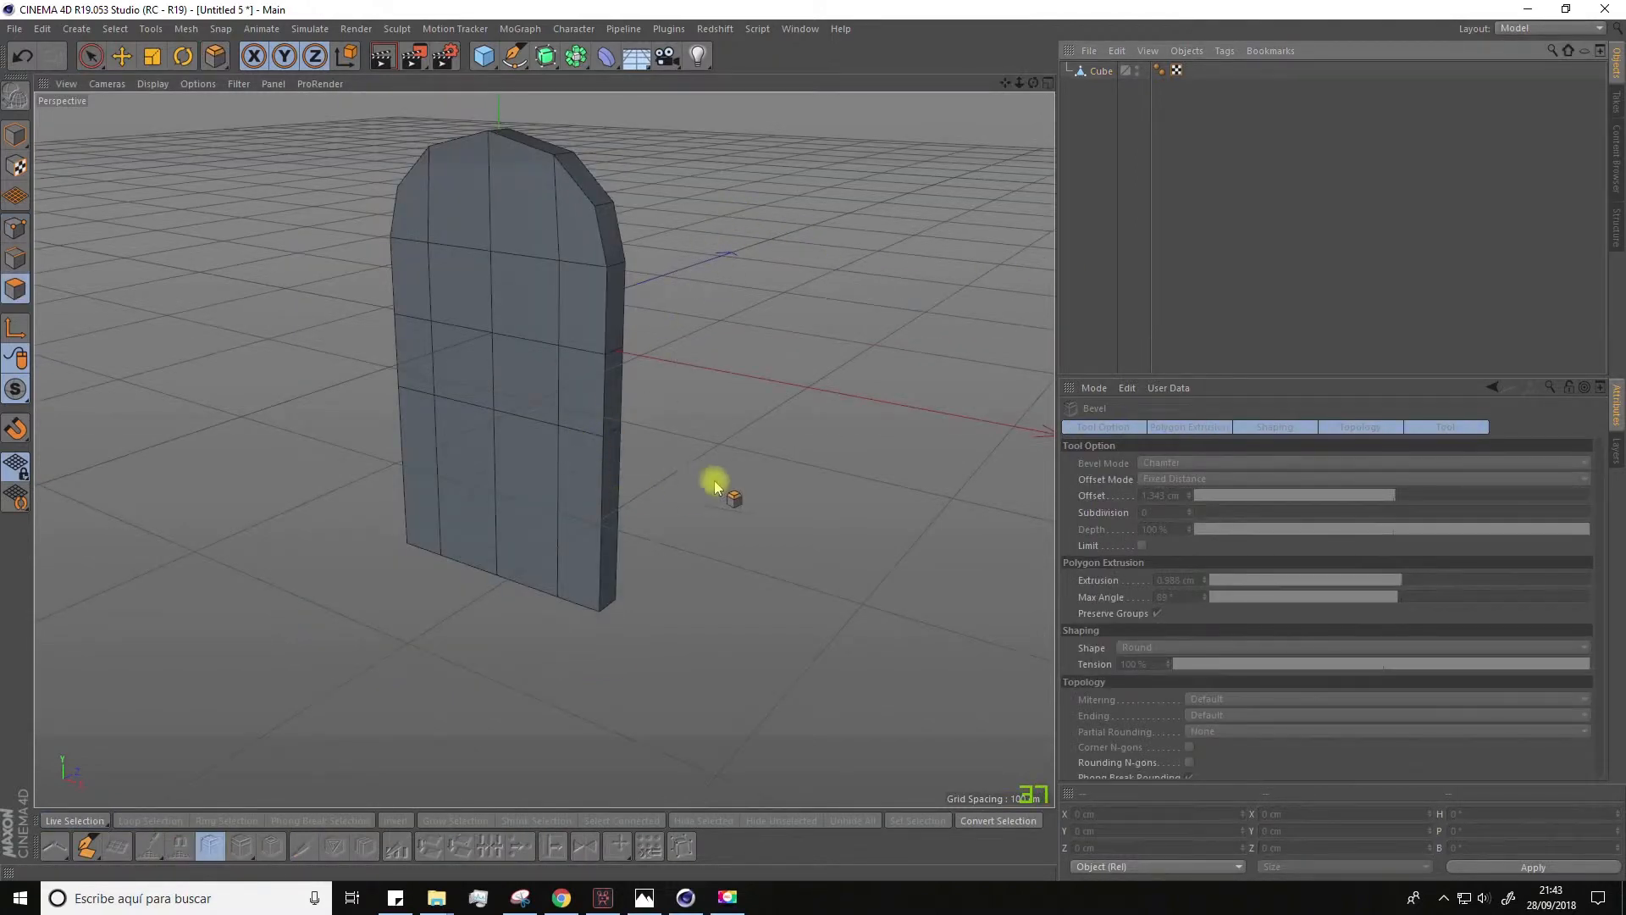
# Step: Loop-select the band of side polygons running around the arched slab's edge
pyautogui.keyDown('alt'); pyautogui.moveTo(714, 486); pyautogui.dragTo(748, 466); pyautogui.keyUp('alt')
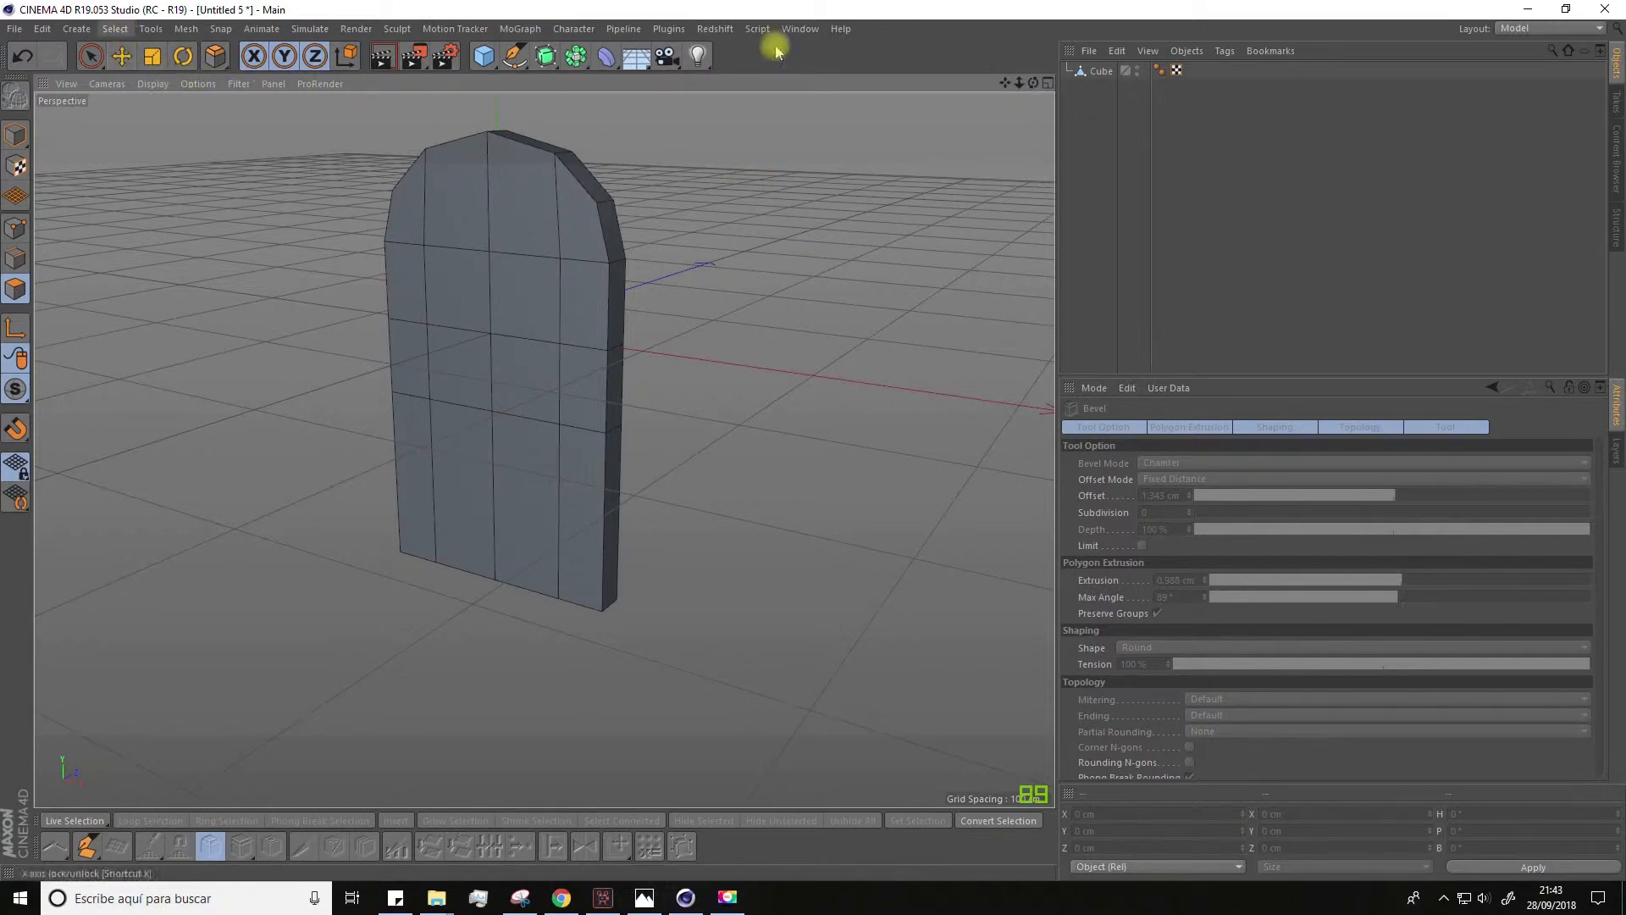
pyautogui.click(1104, 74)
pyautogui.click(118, 31)
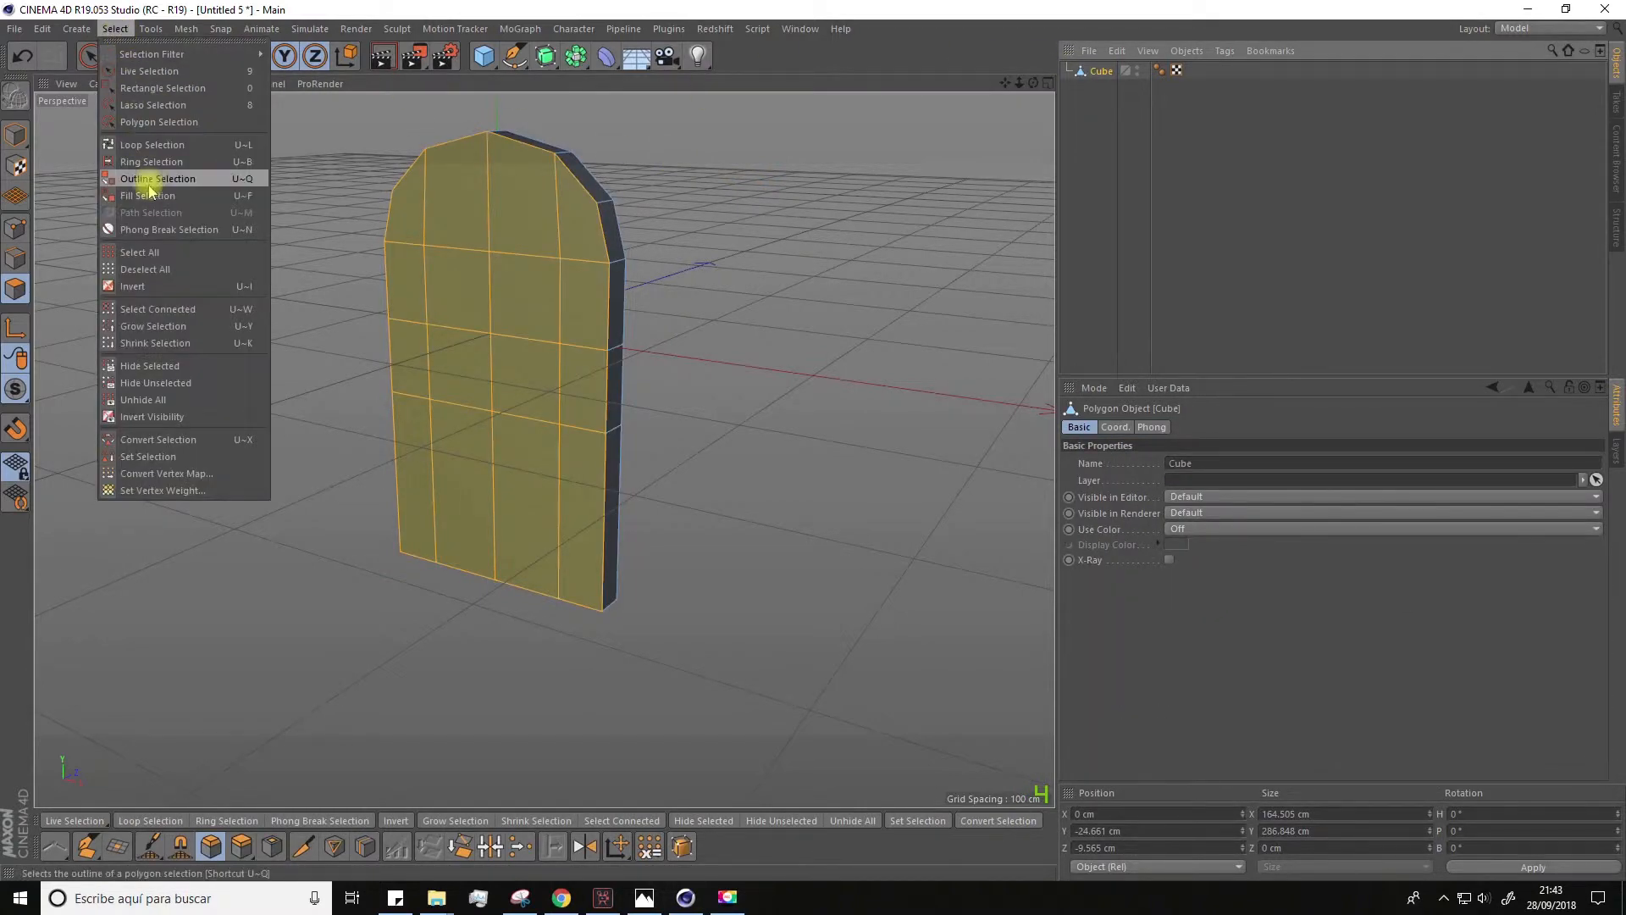
pyautogui.click(152, 144)
pyautogui.keyDown('alt'); pyautogui.moveTo(745, 237); pyautogui.dragTo(561, 222); pyautogui.keyUp('alt')
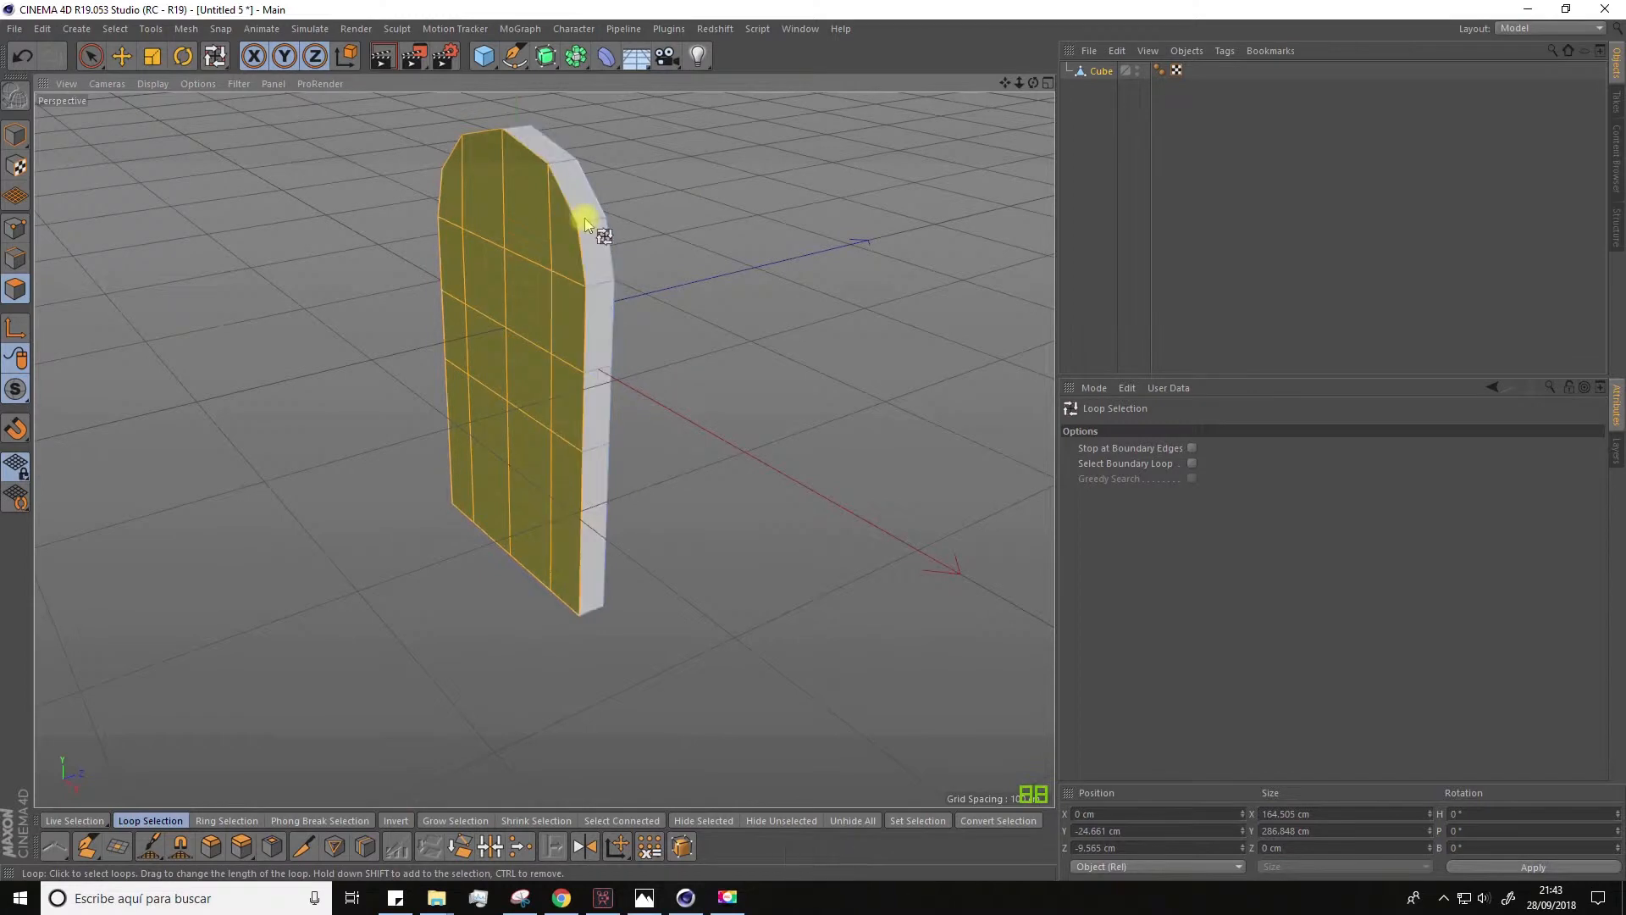
pyautogui.click(586, 218)
# Step: Extrude the selected edge band outward about 15.7 cm with a maximum angle of 112°, undoing the first trial extrusion
pyautogui.rightClick(586, 218)
pyautogui.click(623, 507)
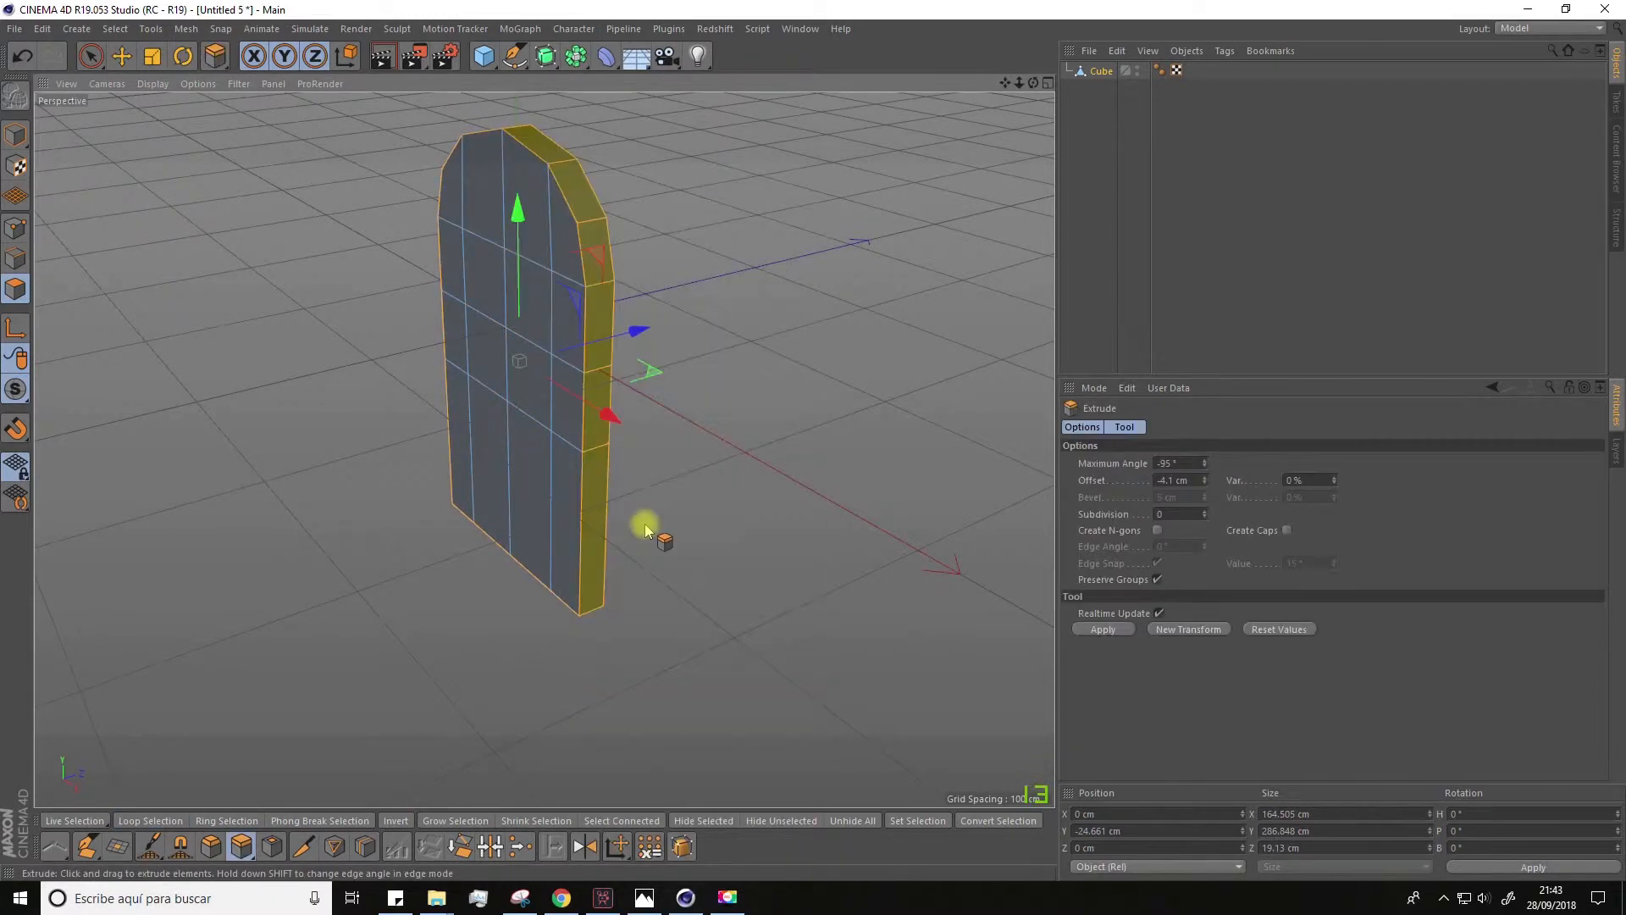
pyautogui.hotkey('ctrl', 'z')
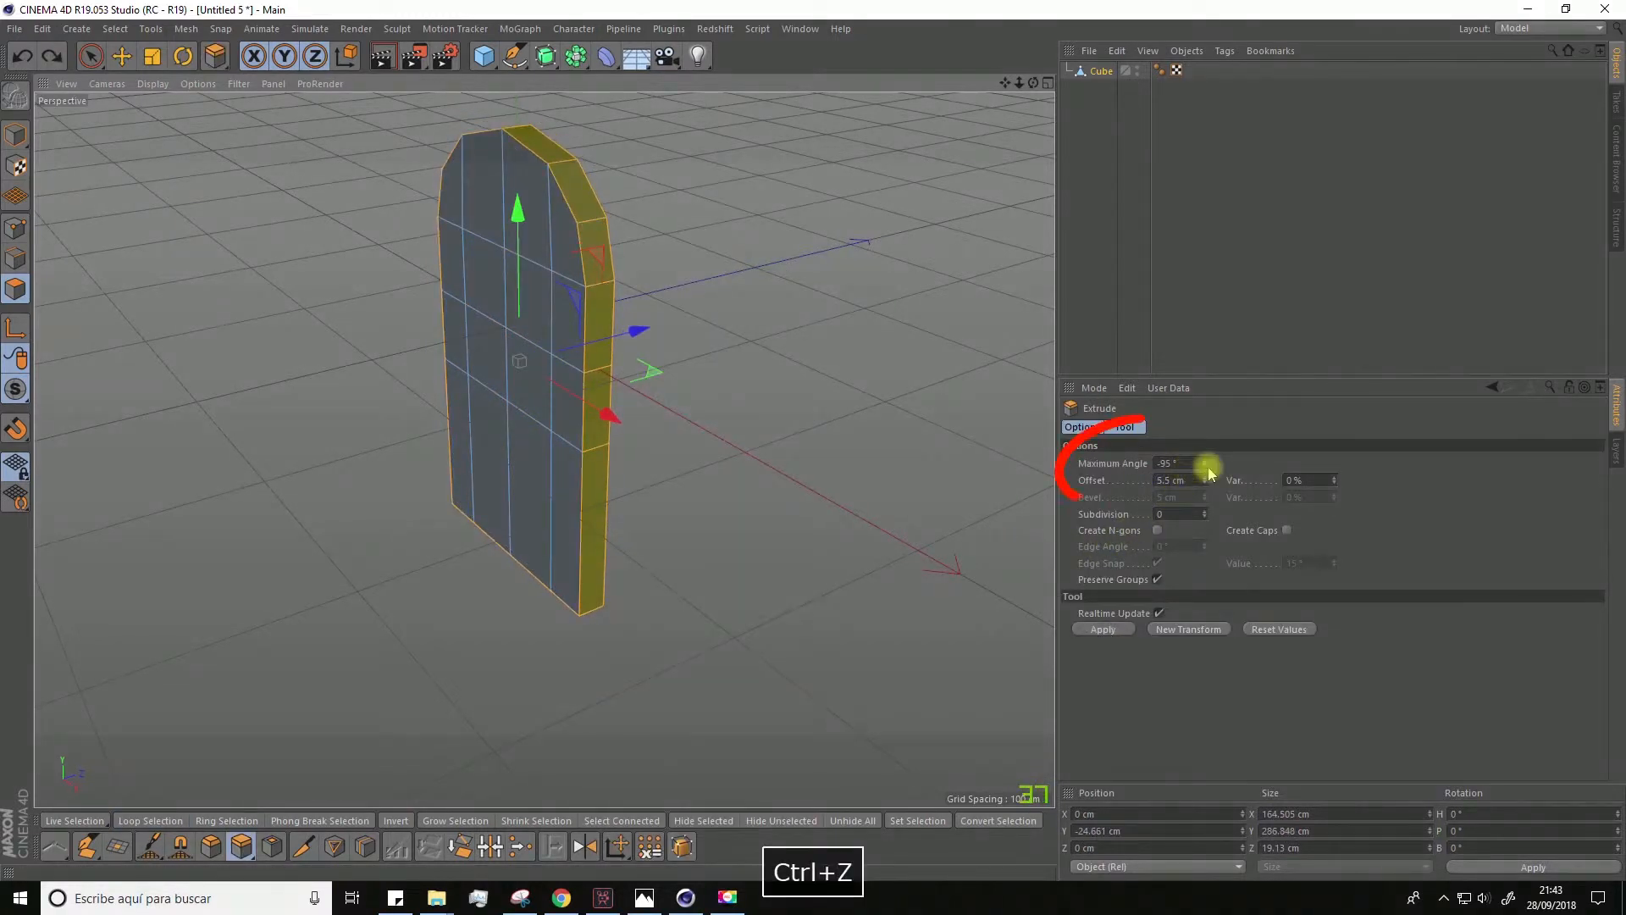
pyautogui.moveTo(1205, 464); pyautogui.dragTo(1205, 424)
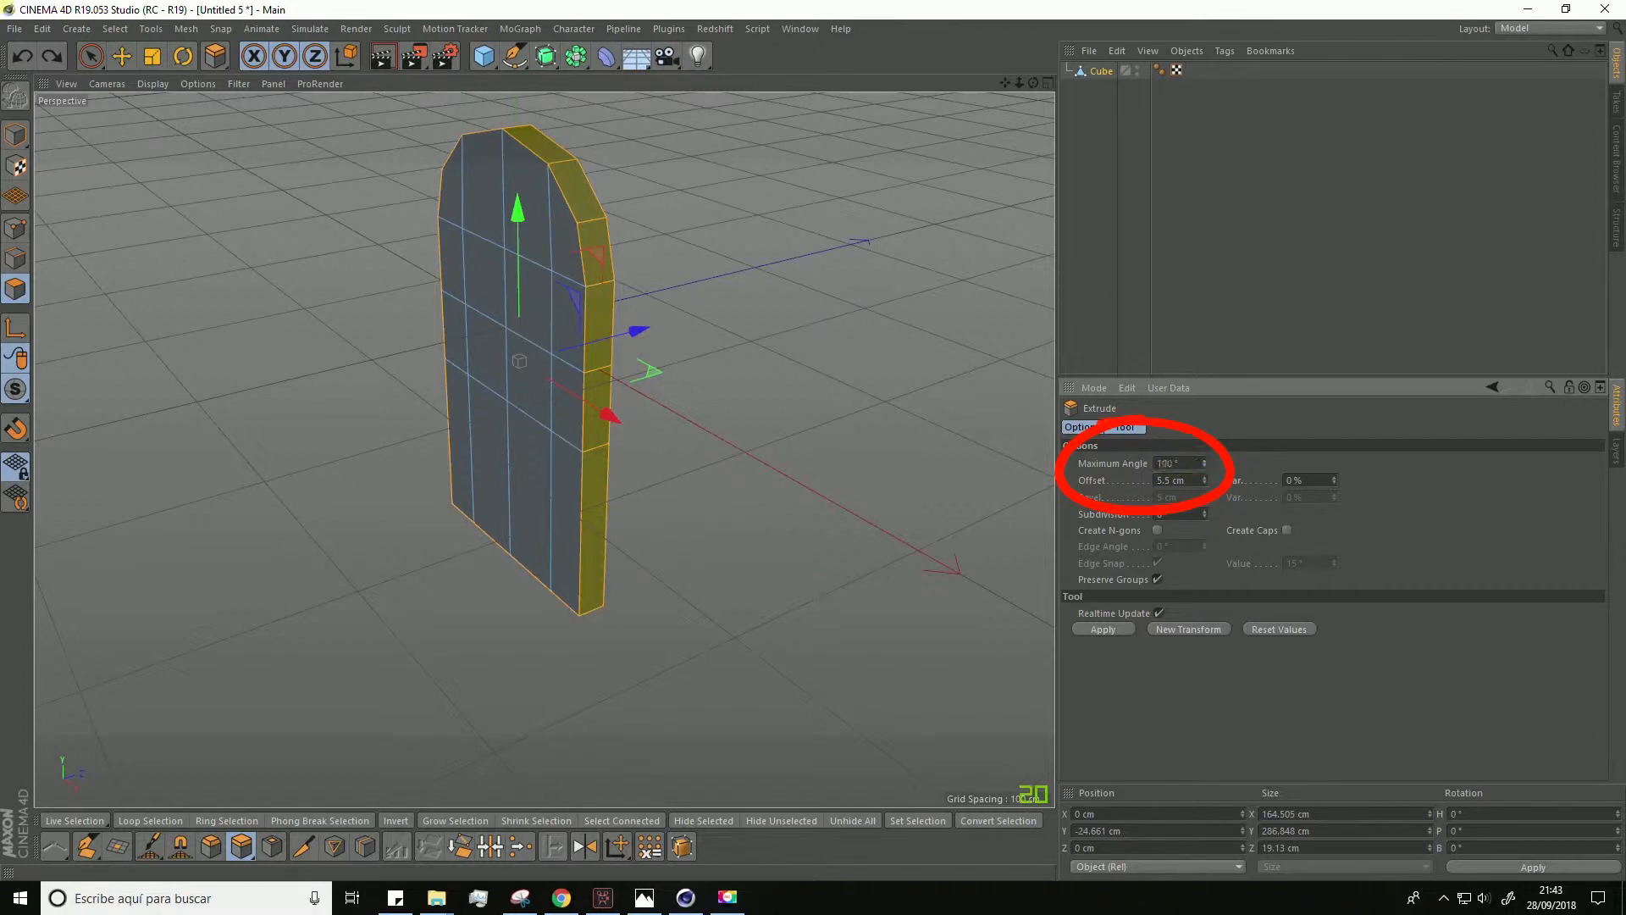
pyautogui.moveTo(760, 439); pyautogui.dragTo(853, 450)
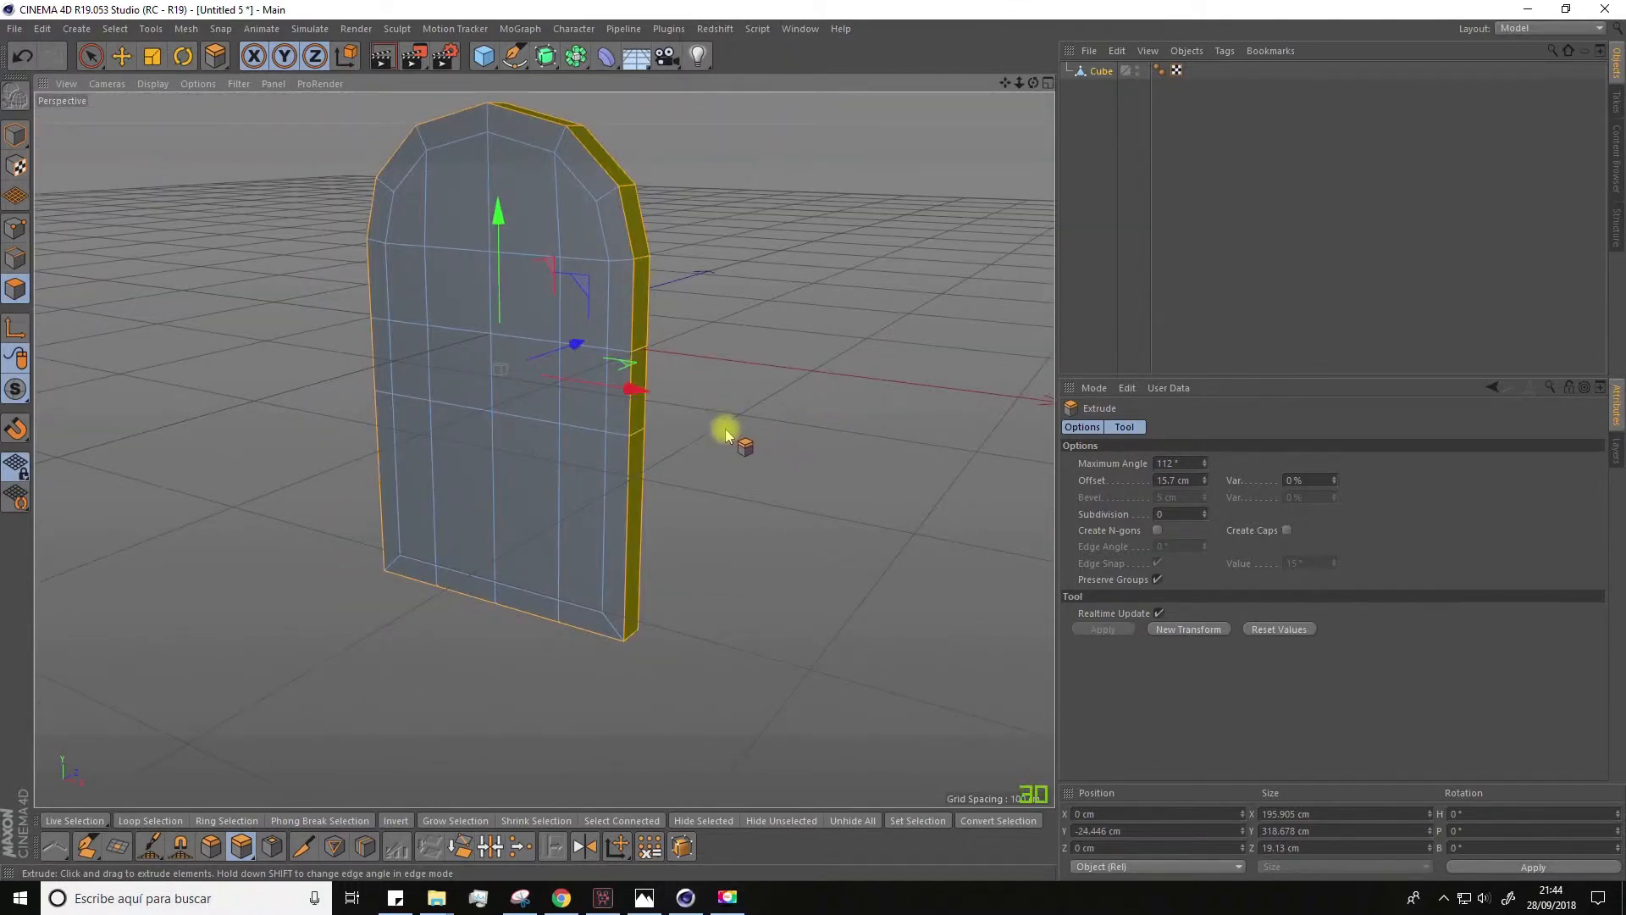
# Step: Select the horizontal row of front polygons across the slab's middle and extrude it forward to about -17.2 cm in Z
pyautogui.click(103, 56)
pyautogui.moveTo(400, 354)
pyautogui.mouseDown()
pyautogui.moveTo(608, 390)
pyautogui.moveTo(599, 381)
pyautogui.moveTo(465, 563)
pyautogui.mouseUp()
pyautogui.scroll(3, 598, 398)
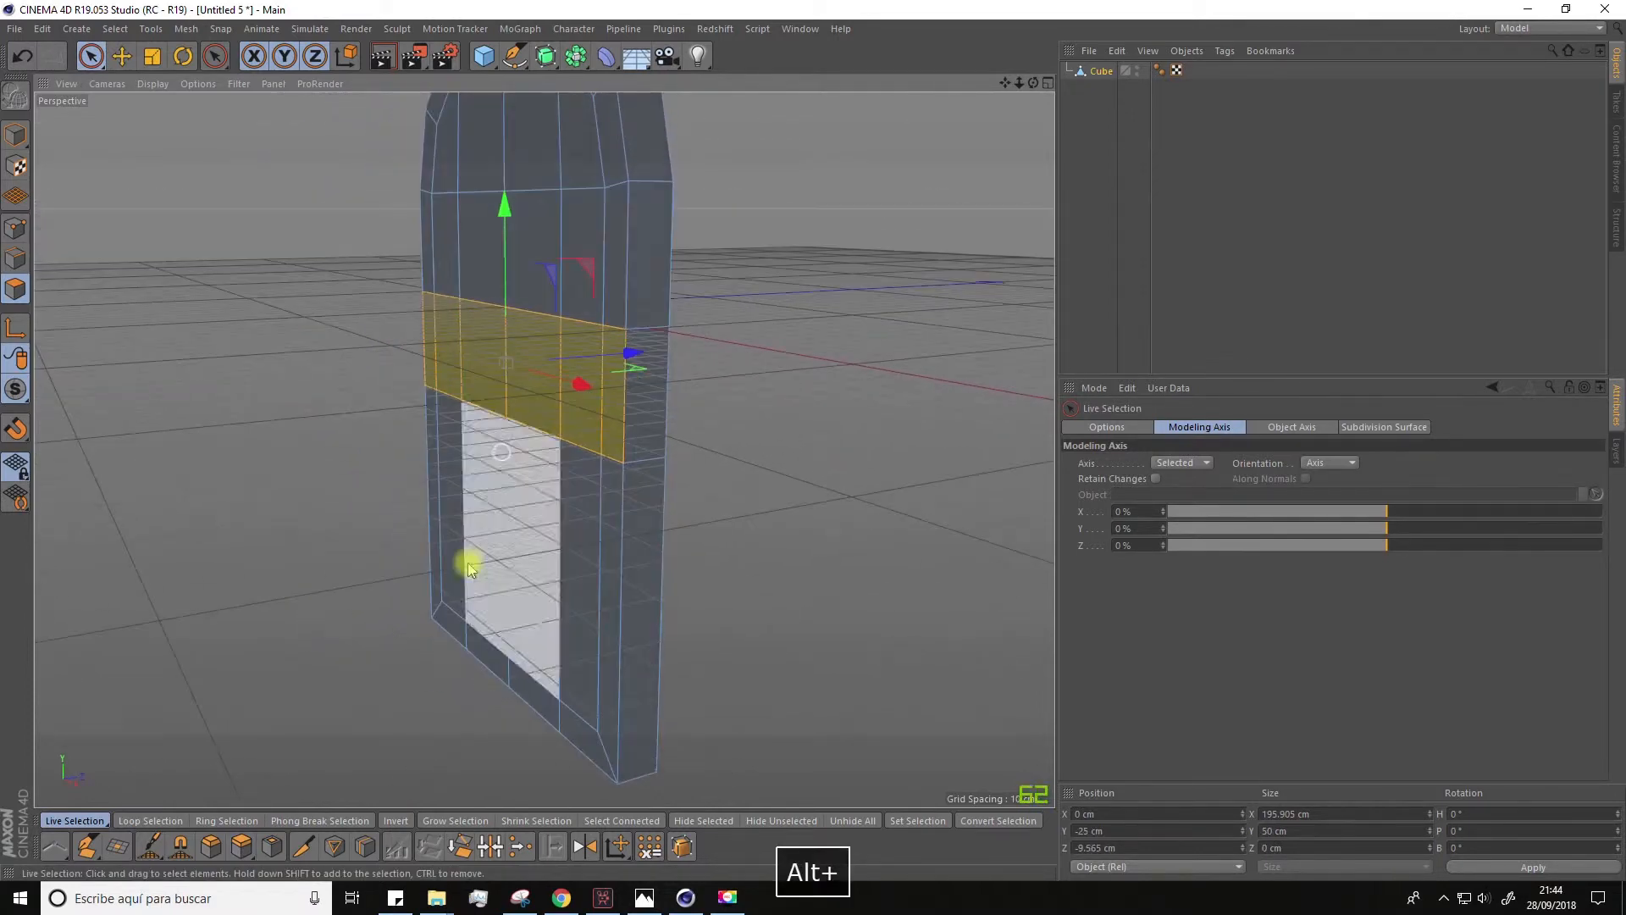
pyautogui.click(241, 846)
pyautogui.moveTo(525, 390); pyautogui.dragTo(559, 390)
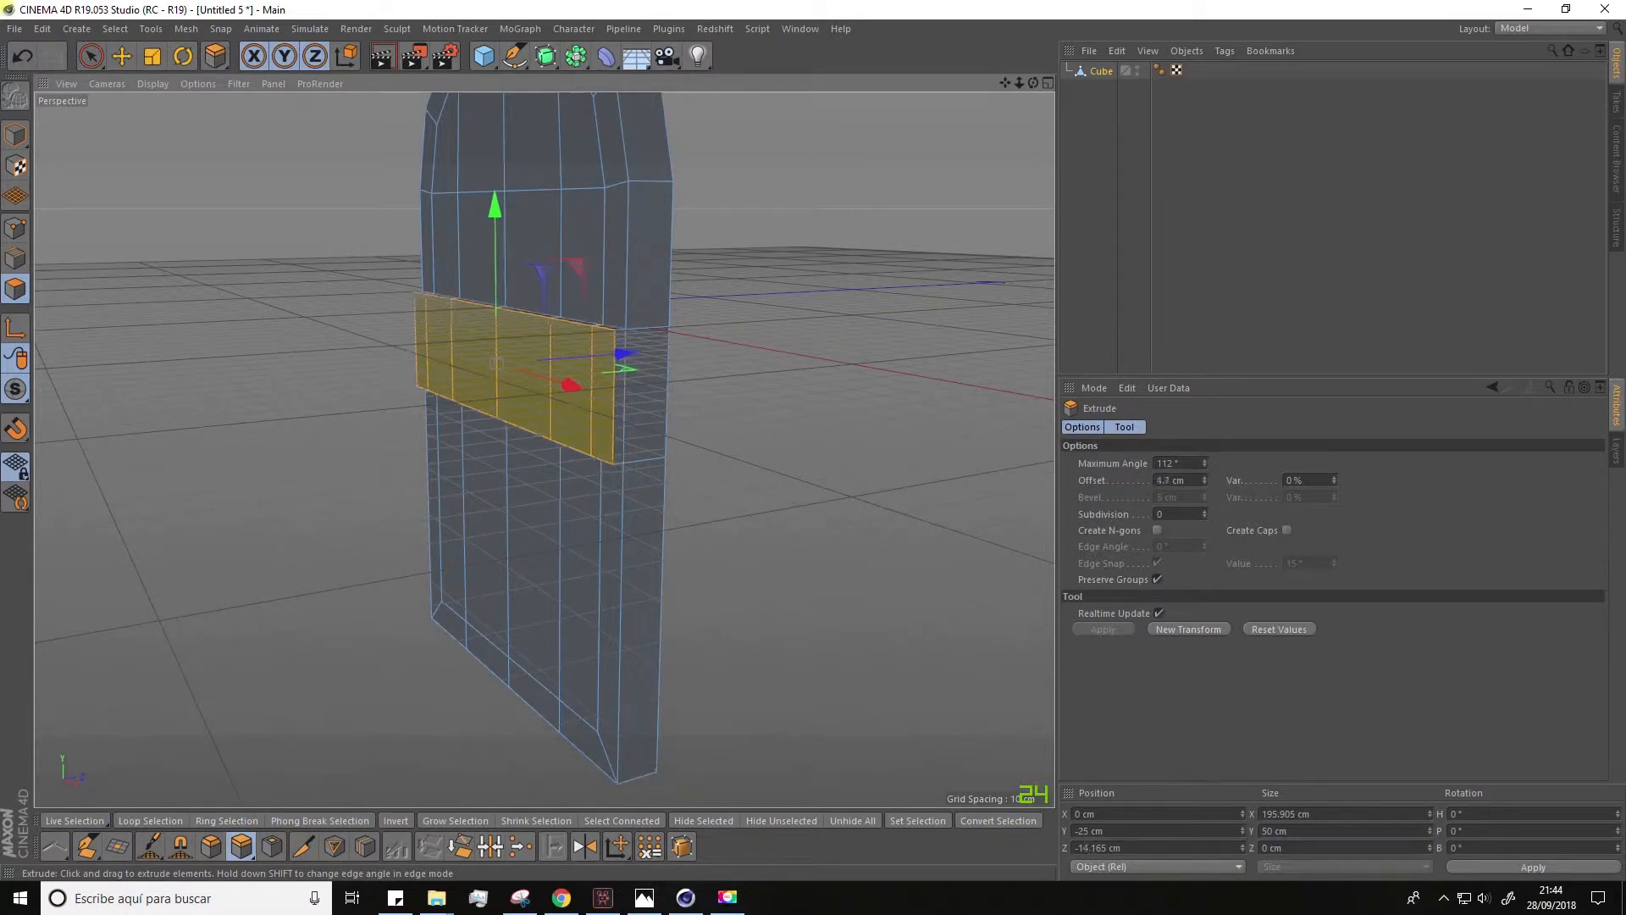
pyautogui.keyDown('alt'); pyautogui.moveTo(323, 680); pyautogui.dragTo(483, 592); pyautogui.keyUp('alt')
pyautogui.scroll(-5, 544, 610)
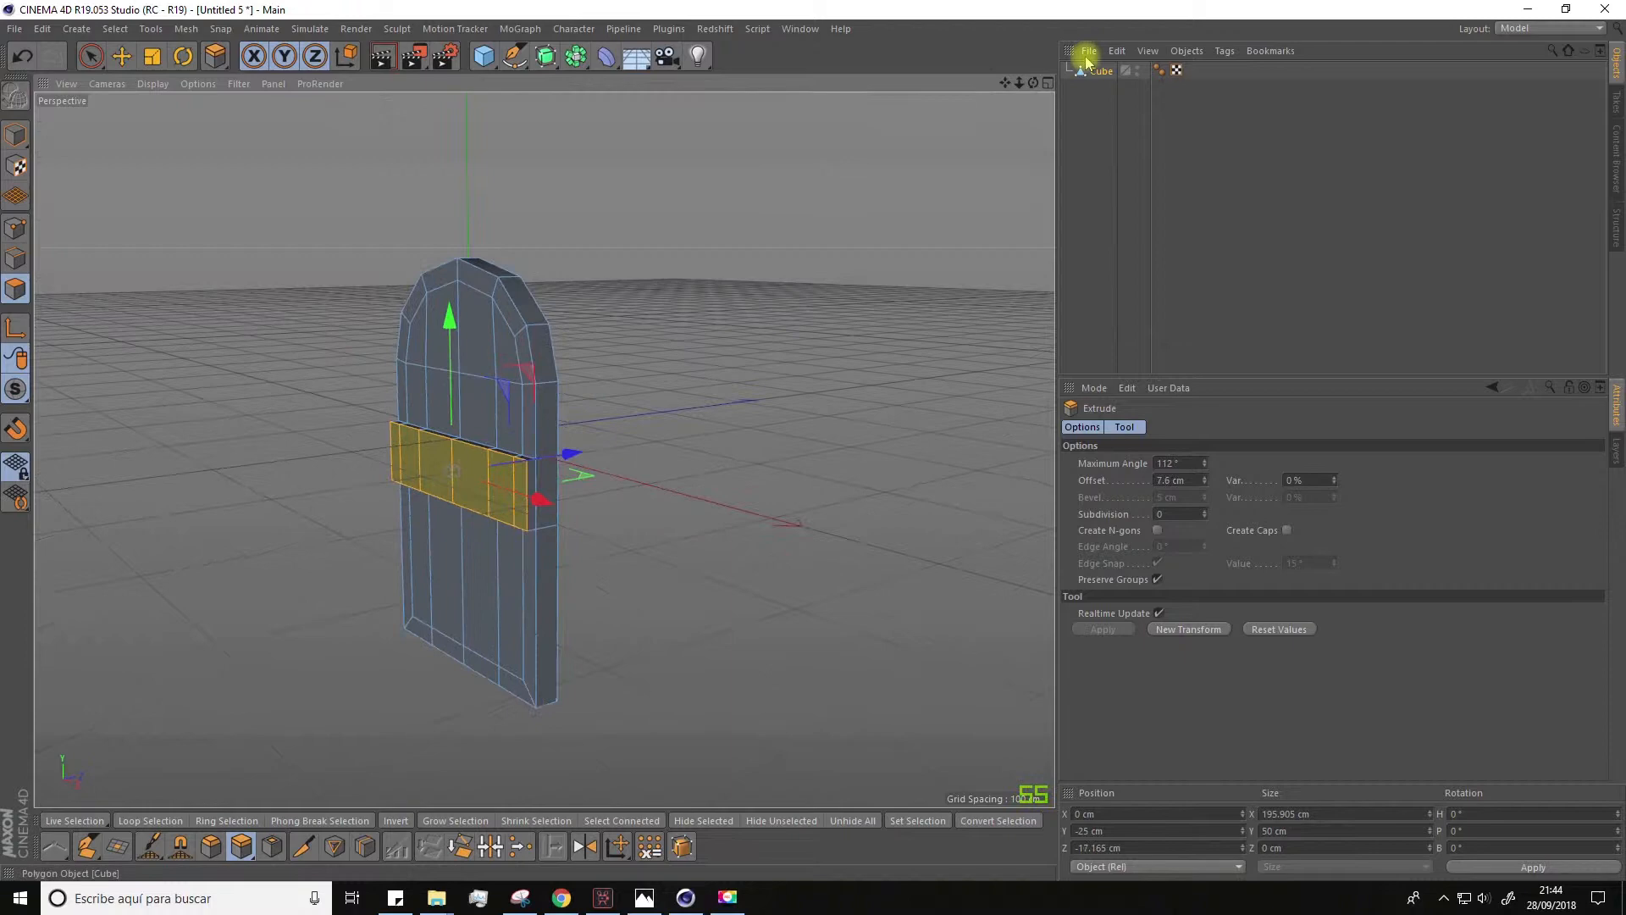
# Step: Copy the finished door and paste it into the barco.c4d ship scene
pyautogui.click(1095, 76)
pyautogui.hotkey('ctrl', 'c')
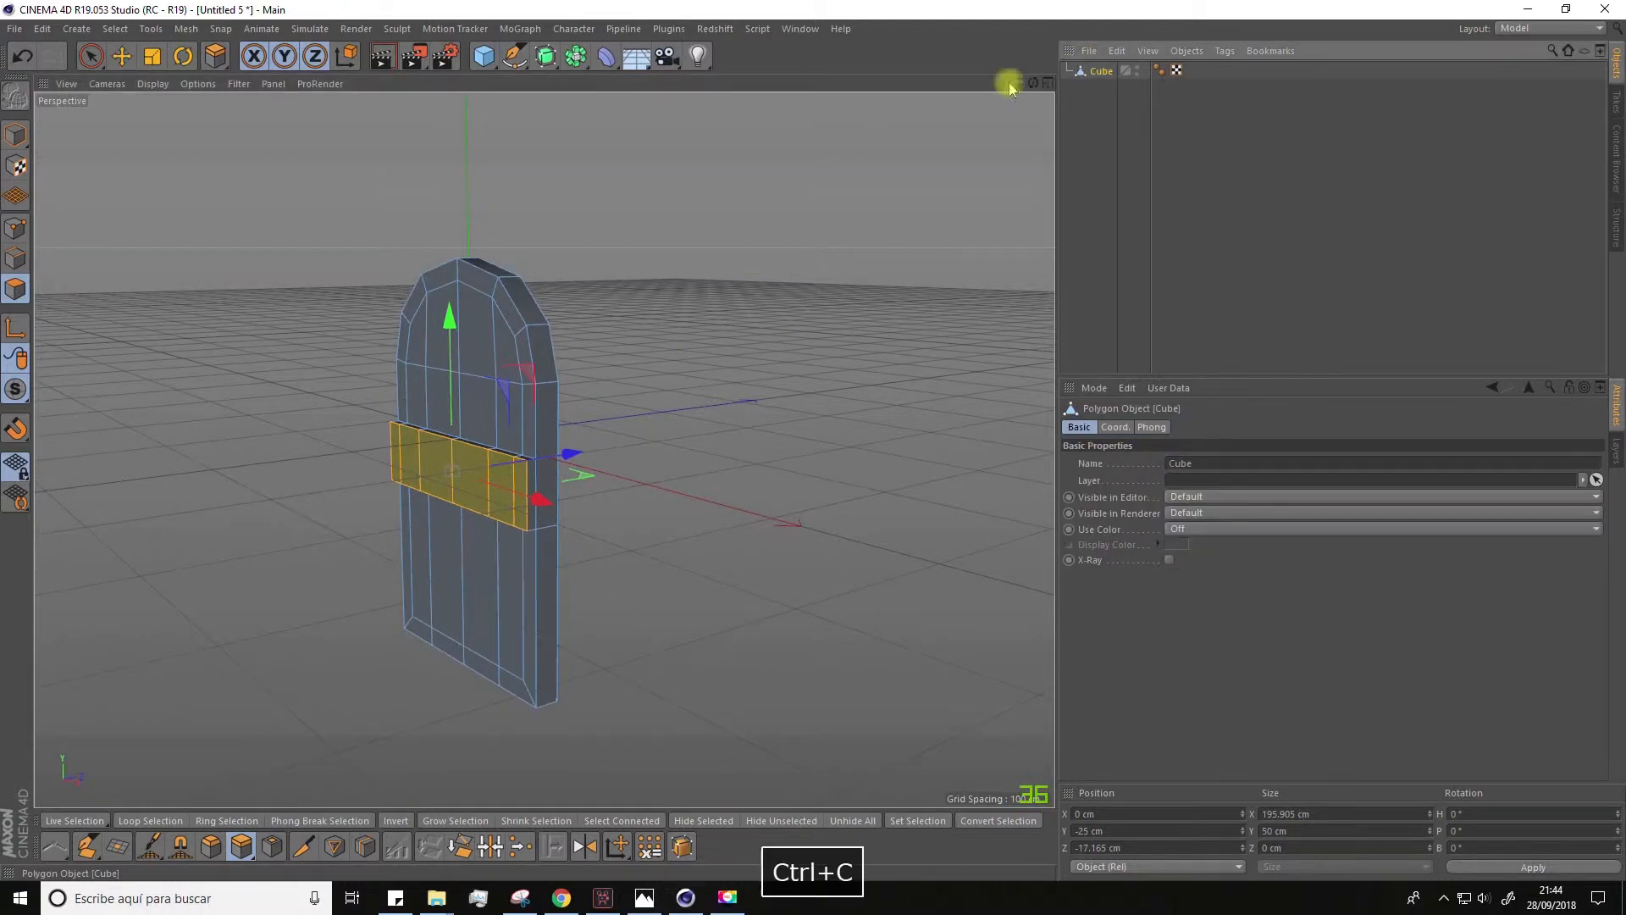
pyautogui.click(799, 29)
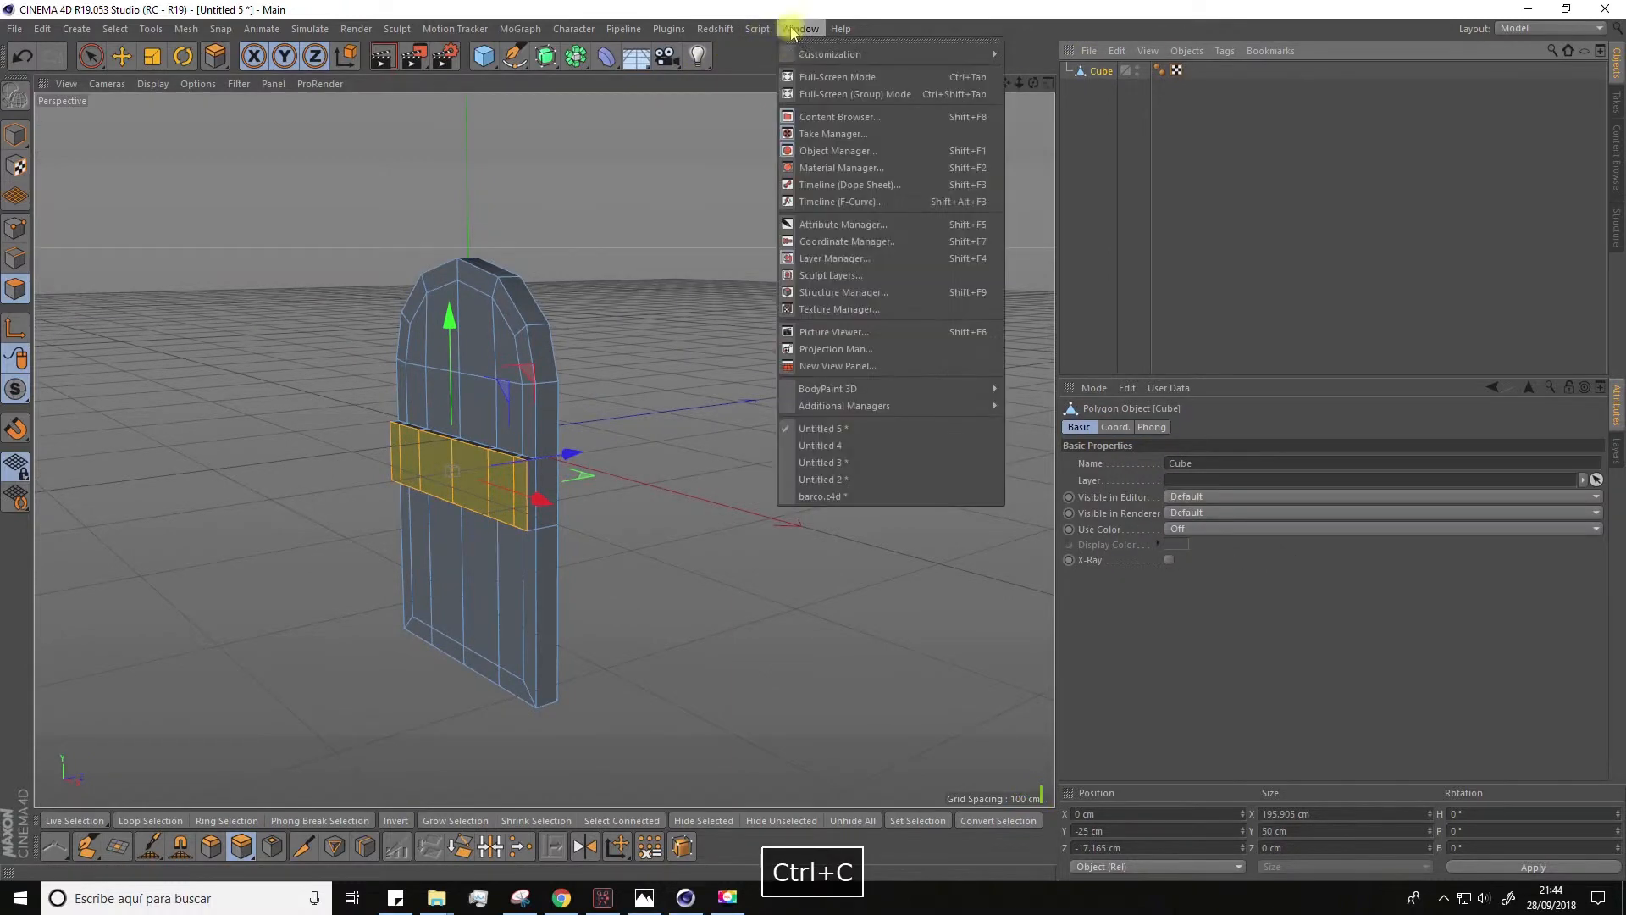
pyautogui.click(809, 488)
pyautogui.hotkey('ctrl', 'v')
# Step: Raise the pasted door above the deck, move it toward the stern cabin and scale it down
pyautogui.click(121, 56)
pyautogui.moveTo(518, 366); pyautogui.dragTo(511, 258)
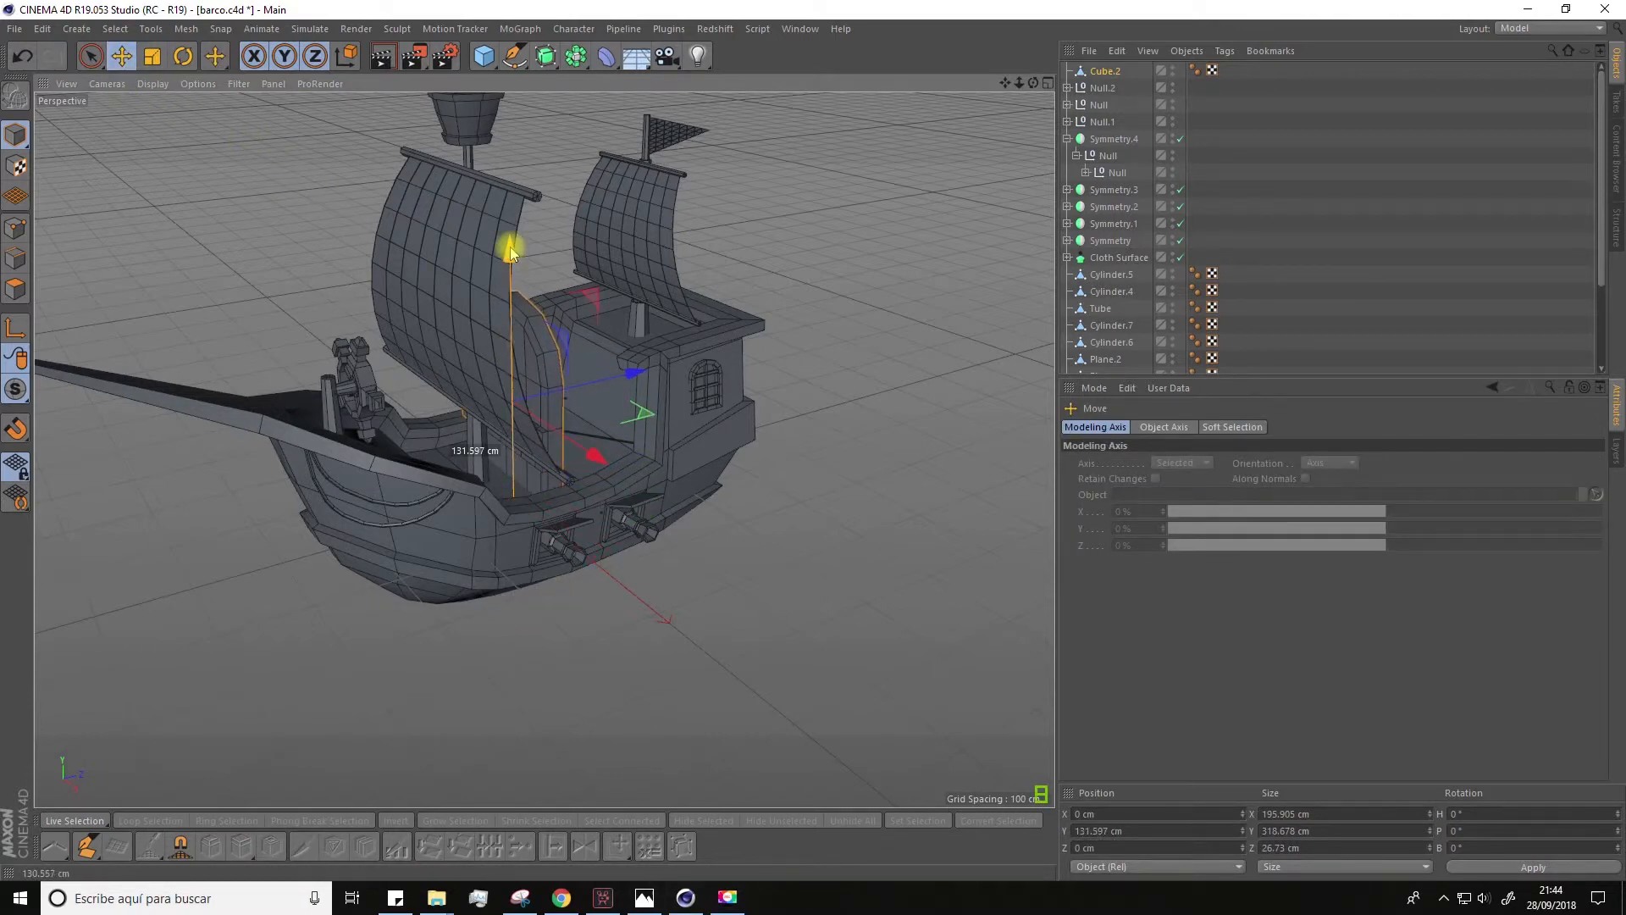
pyautogui.moveTo(222, 180); pyautogui.dragTo(165, 185)
pyautogui.click(121, 55)
pyautogui.moveTo(546, 307); pyautogui.dragTo(688, 276)
pyautogui.click(152, 55)
pyautogui.moveTo(347, 370); pyautogui.dragTo(291, 374)
pyautogui.keyDown('alt'); pyautogui.moveTo(474, 356); pyautogui.dragTo(508, 398); pyautogui.keyUp('alt')
# Step: Lower the door and fit it against the cabin's front wall facing the main deck, then clear the selection
pyautogui.click(122, 56)
pyautogui.moveTo(554, 190); pyautogui.dragTo(551, 316)
pyautogui.keyDown('alt'); pyautogui.moveTo(542, 406); pyautogui.dragTo(610, 423); pyautogui.keyUp('alt')
pyautogui.moveTo(673, 409); pyautogui.dragTo(584, 407)
pyautogui.press('r')
pyautogui.keyDown('alt'); pyautogui.moveTo(584, 424); pyautogui.dragTo(643, 440); pyautogui.keyUp('alt')
pyautogui.click(121, 56)
pyautogui.moveTo(744, 446); pyautogui.dragTo(852, 517)
pyautogui.press('e')
pyautogui.scroll(-10, 661, 491)
pyautogui.click(896, 524)
pyautogui.keyDown('alt'); pyautogui.moveTo(852, 517); pyautogui.dragTo(269, 637); pyautogui.keyUp('alt')
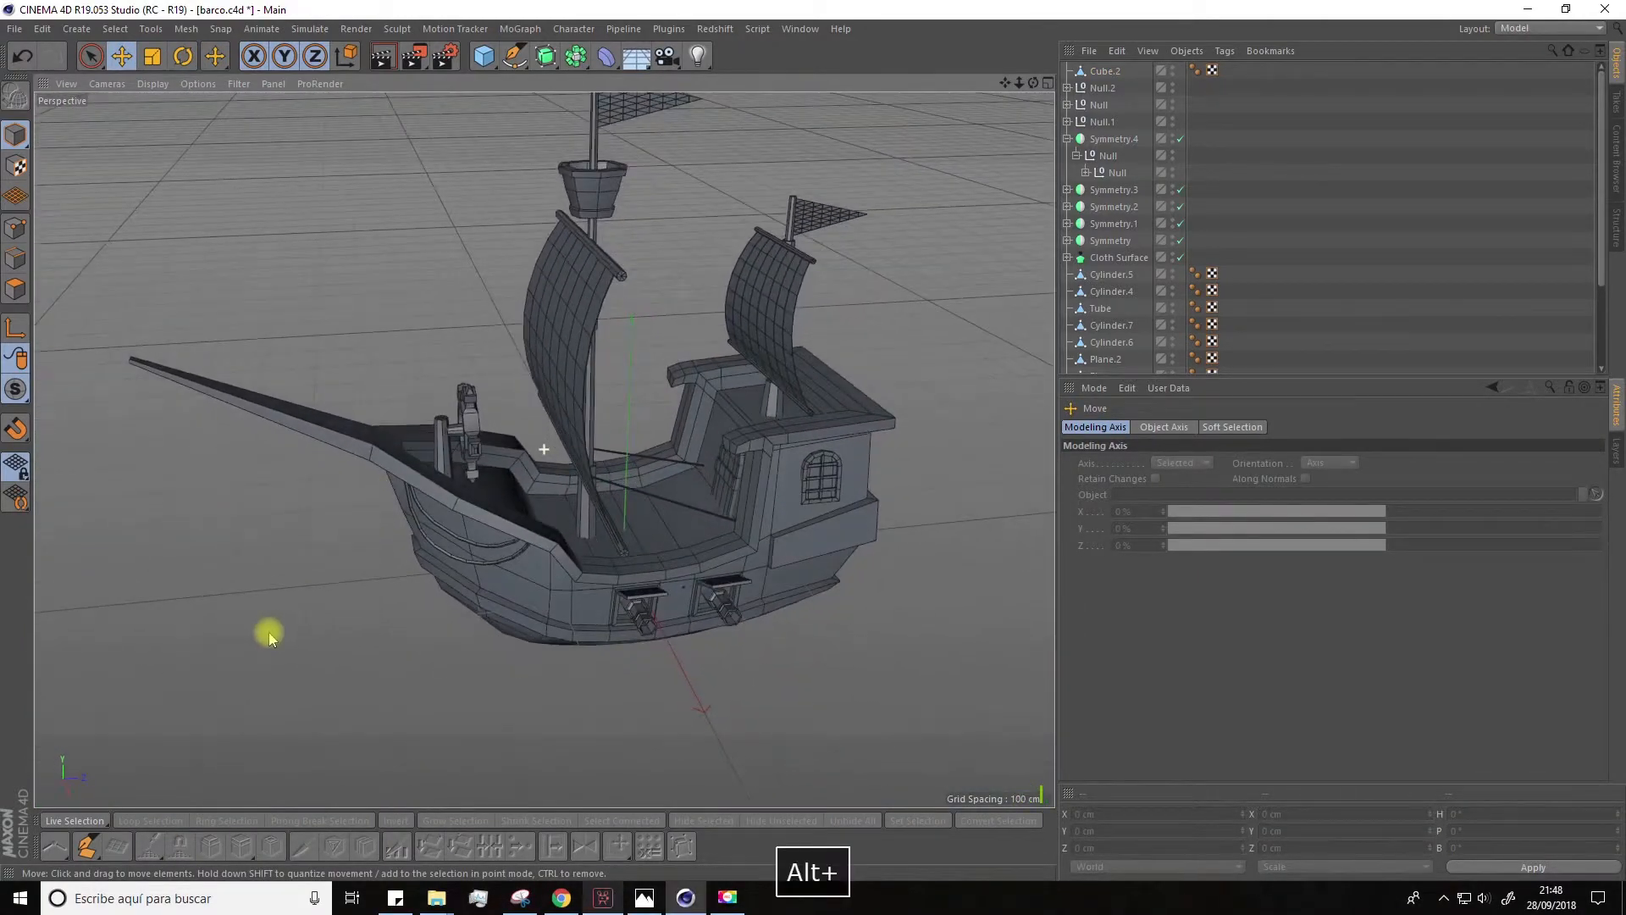
# Step: Add a cube, scale it down and flatten it into a small block for a hatch on the main deck
pyautogui.click(485, 56)
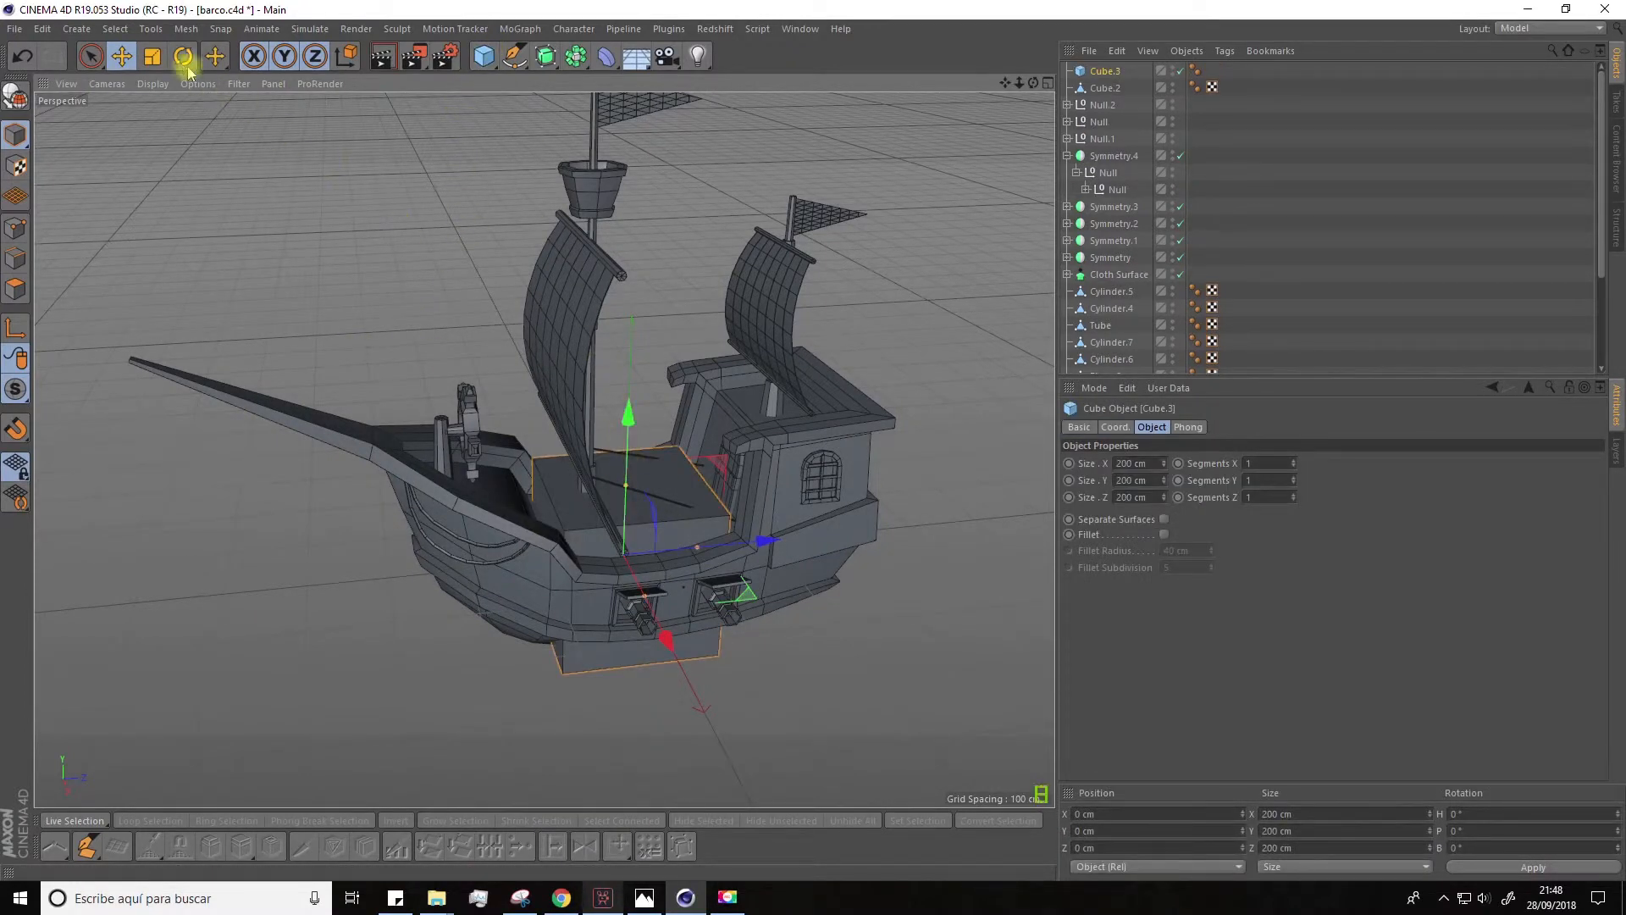
pyautogui.click(152, 56)
pyautogui.moveTo(157, 335); pyautogui.dragTo(99, 338)
pyautogui.click(122, 56)
pyautogui.moveTo(626, 440); pyautogui.dragTo(591, 483)
pyautogui.scroll(6, 664, 465)
pyautogui.scroll(4, 562, 603)
pyautogui.press('t')
pyautogui.keyDown('alt'); pyautogui.moveTo(563, 603); pyautogui.dragTo(468, 657); pyautogui.keyUp('alt')
pyautogui.scroll(3, 468, 657)
# Step: Make the block editable, inset its top face and extrude the inner face to form a framed deck hatch
pyautogui.click(15, 97)
pyautogui.click(15, 288)
pyautogui.click(535, 634)
pyautogui.rightClick(535, 634)
pyautogui.click(577, 523)
pyautogui.moveTo(589, 627); pyautogui.dragTo(565, 627)
pyautogui.rightClick(565, 626)
pyautogui.click(605, 491)
pyautogui.keyDown('alt'); pyautogui.moveTo(584, 732); pyautogui.dragTo(598, 659); pyautogui.keyUp('alt')
pyautogui.scroll(-6, 598, 659)
pyautogui.keyDown('alt'); pyautogui.moveTo(598, 593); pyautogui.dragTo(660, 296); pyautogui.keyUp('alt')
pyautogui.scroll(-3, 660, 296)
# Step: Scale the whole hatch and position it on the main deck floor, then clear the selection
pyautogui.click(153, 56)
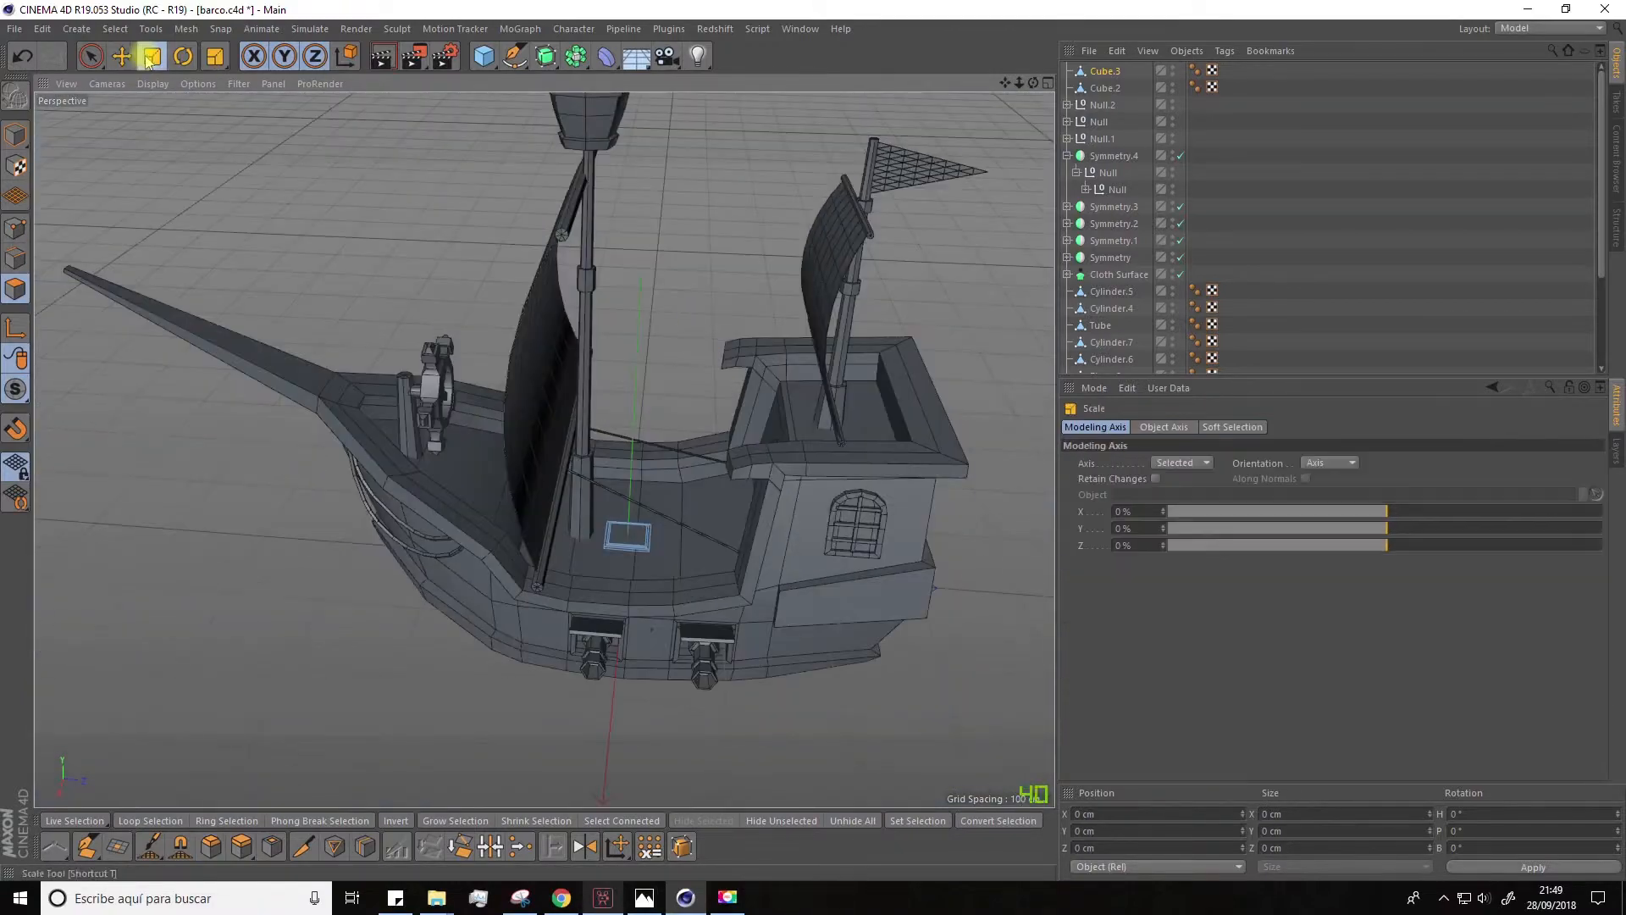
pyautogui.click(15, 135)
pyautogui.scroll(5, 626, 508)
pyautogui.keyDown('alt'); pyautogui.moveTo(627, 508); pyautogui.dragTo(643, 389); pyautogui.keyUp('alt')
pyautogui.click(122, 56)
pyautogui.scroll(3, 568, 474)
pyautogui.keyDown('alt'); pyautogui.moveTo(563, 491); pyautogui.dragTo(581, 373); pyautogui.keyUp('alt')
pyautogui.moveTo(675, 484); pyautogui.dragTo(768, 421)
pyautogui.scroll(-8, 686, 475)
pyautogui.click(678, 406)
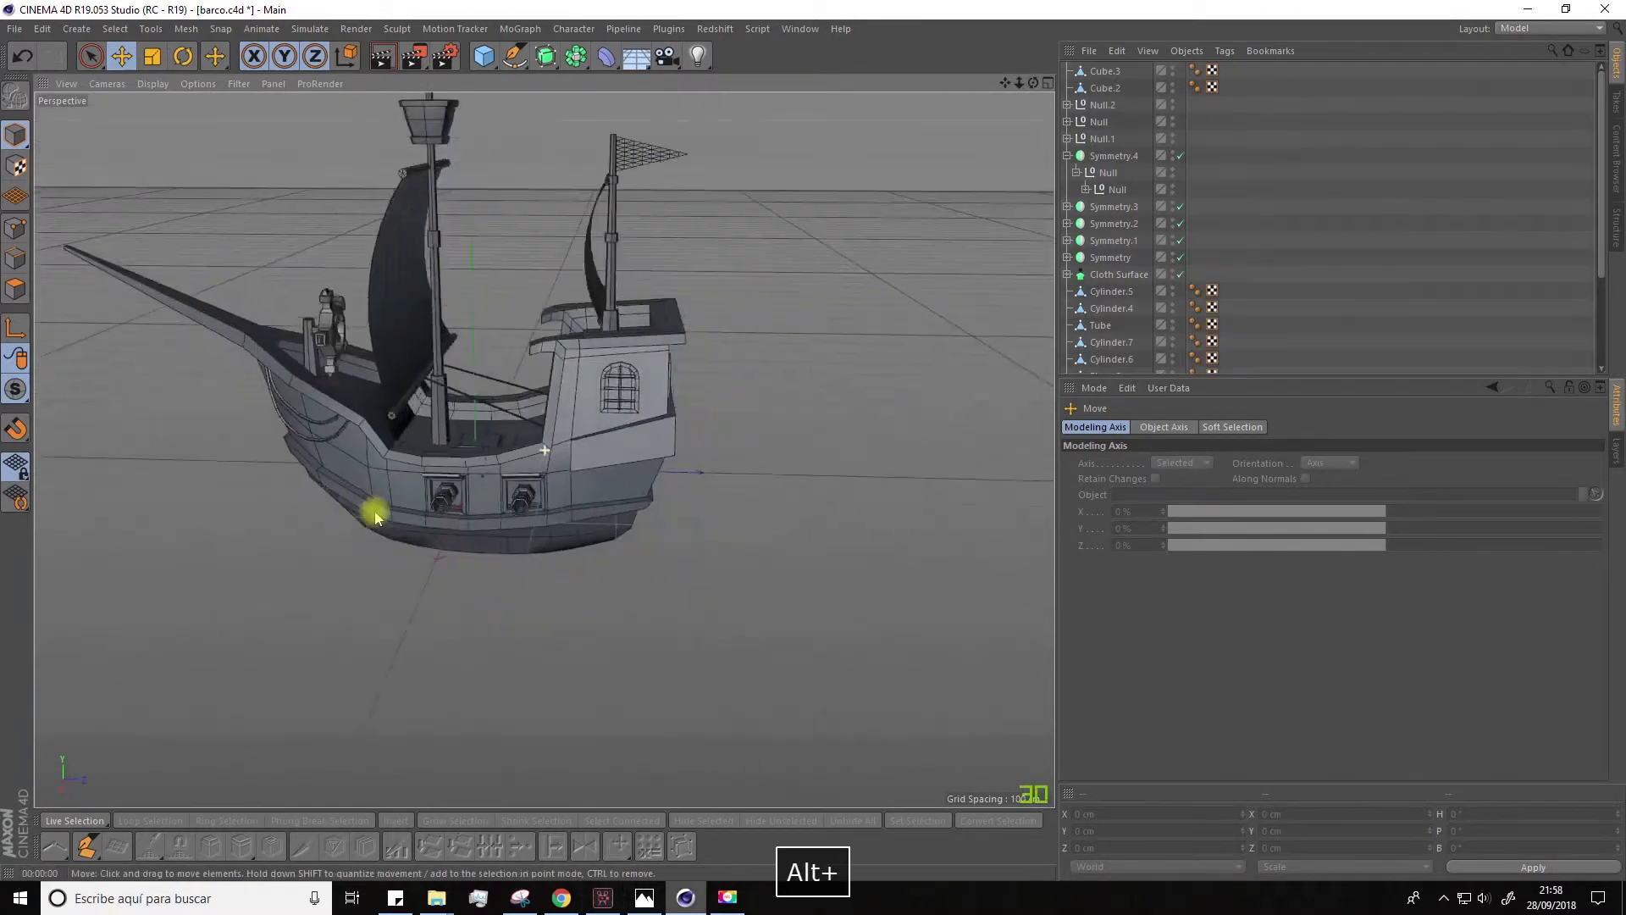
pyautogui.keyDown('alt'); pyautogui.moveTo(374, 508); pyautogui.dragTo(319, 474); pyautogui.keyUp('alt')
# Step: Add a thin cube of about 8.6 × 87.4 × 87.4 cm, place it below the stern and make it editable
pyautogui.click(491, 65)
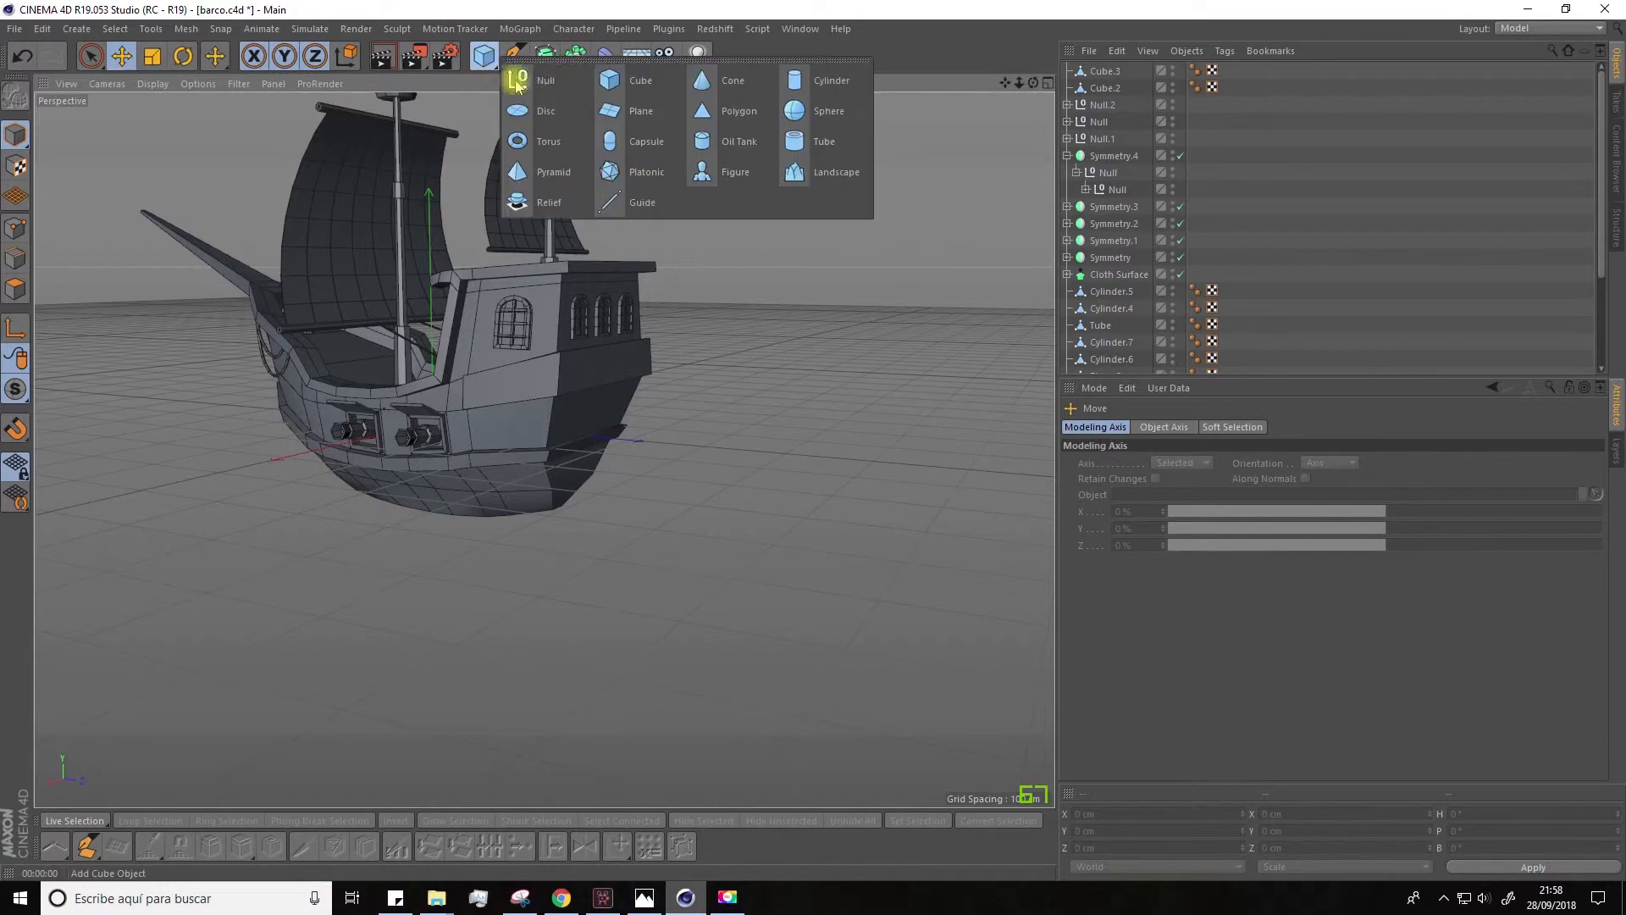
pyautogui.click(608, 83)
pyautogui.moveTo(549, 440); pyautogui.dragTo(744, 388)
pyautogui.scroll(3, 699, 331)
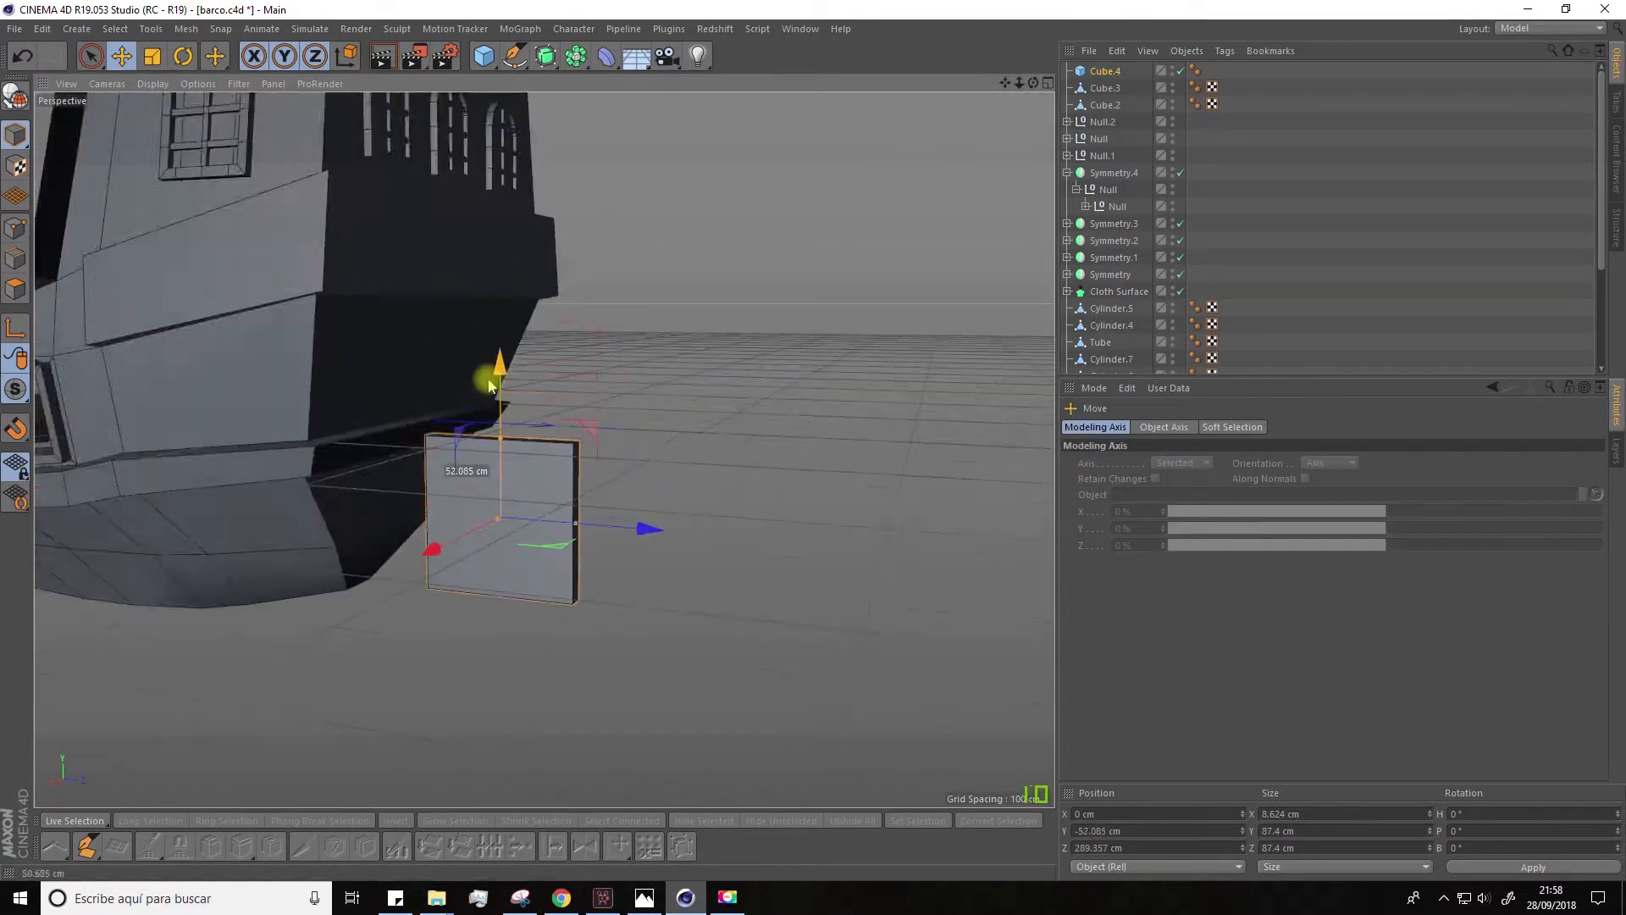
pyautogui.scroll(3, 490, 348)
pyautogui.moveTo(664, 526); pyautogui.dragTo(500, 404)
pyautogui.click(15, 96)
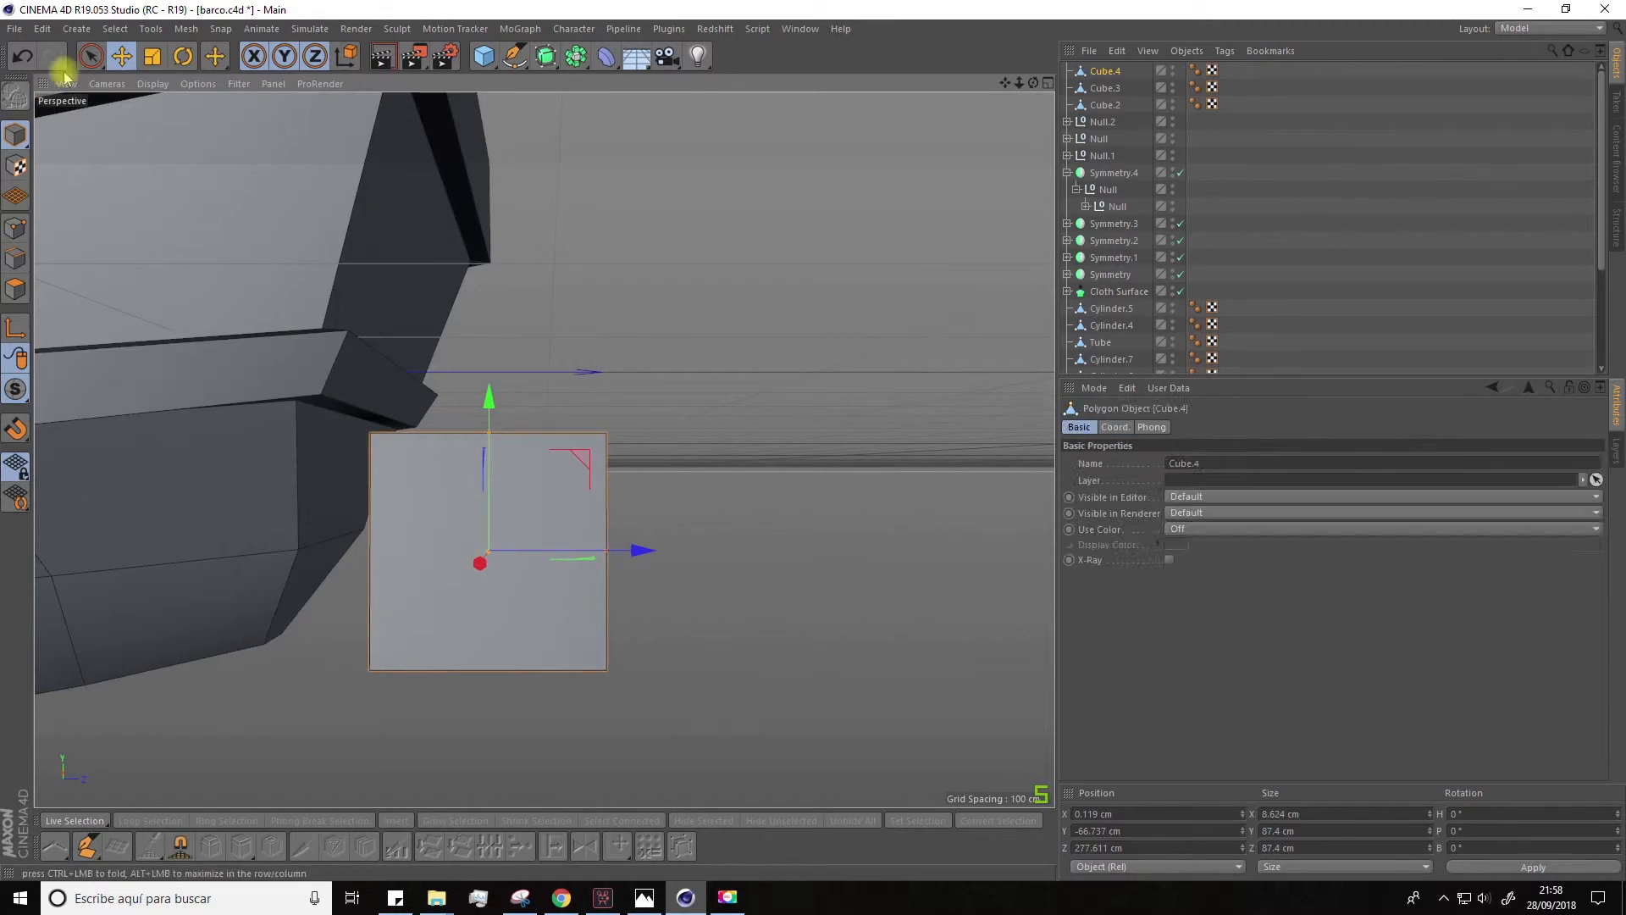
# Step: Switch the thin plate to point editing with Live Selection and hide the viewport grid
pyautogui.click(90, 57)
pyautogui.keyDown('alt'); pyautogui.moveTo(355, 263); pyautogui.dragTo(288, 305); pyautogui.keyUp('alt')
pyautogui.click(16, 227)
pyautogui.keyDown('alt'); pyautogui.moveTo(423, 382); pyautogui.dragTo(339, 339); pyautogui.keyUp('alt')
pyautogui.scroll(-4, 313, 288)
pyautogui.click(238, 84)
pyautogui.click(249, 329)
# Step: Move the plate's corner points to form a rudder with a sloping top and a front edge tucked against the hull
pyautogui.keyDown('alt'); pyautogui.moveTo(341, 447); pyautogui.dragTo(377, 444); pyautogui.keyUp('alt')
pyautogui.scroll(4, 377, 440)
pyautogui.click(585, 351)
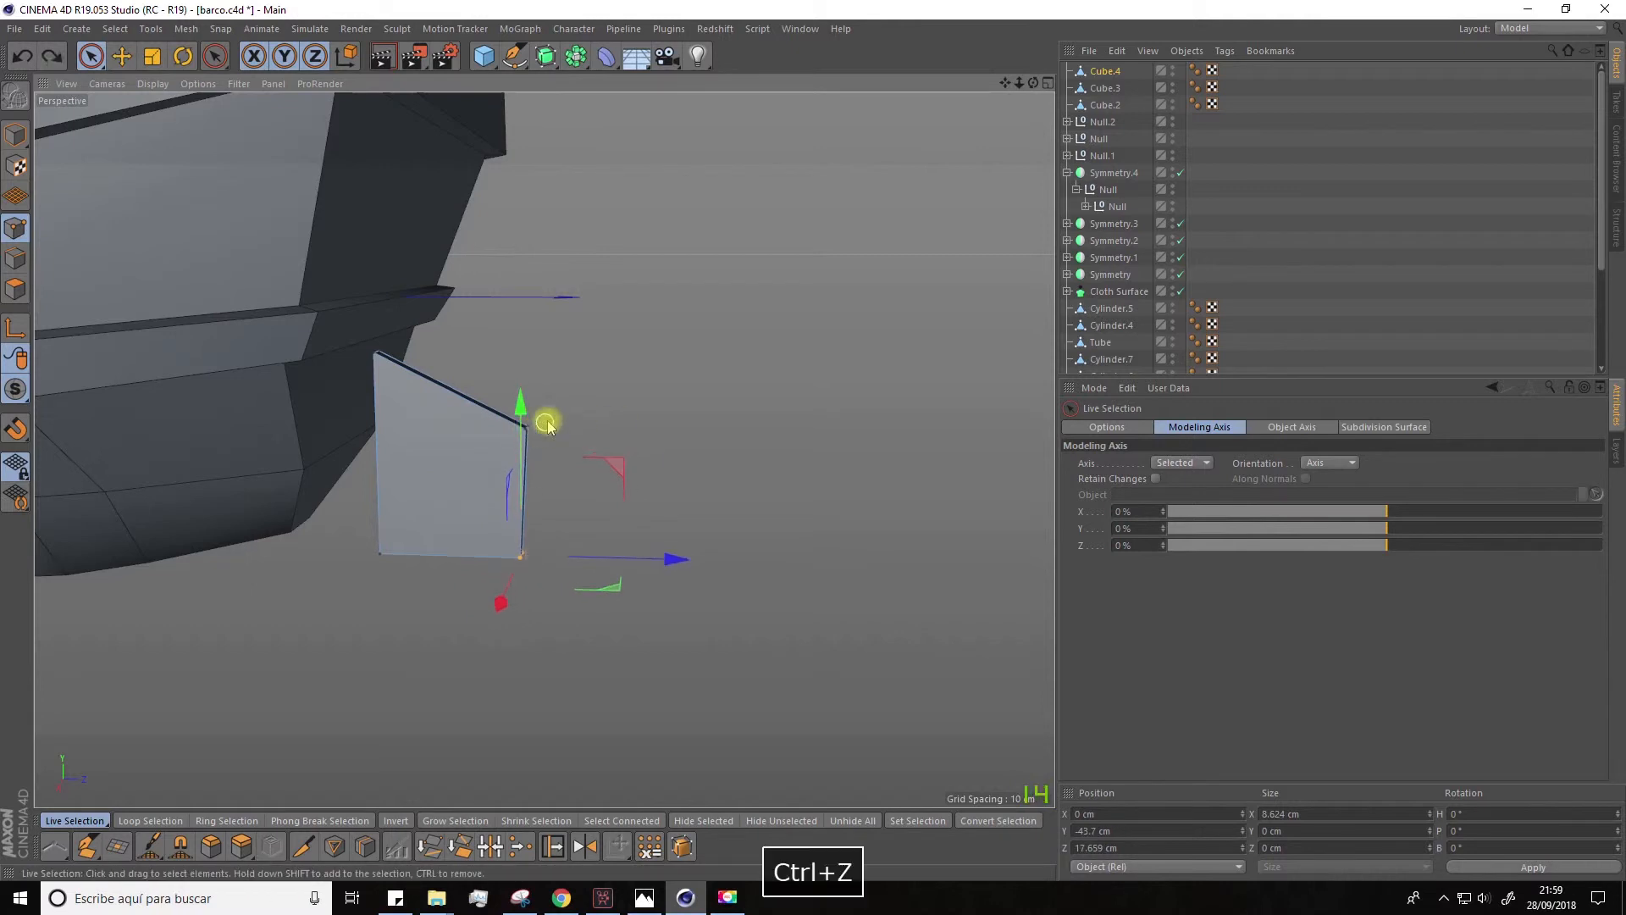
pyautogui.click(530, 427)
pyautogui.moveTo(523, 279); pyautogui.dragTo(523, 331)
pyautogui.moveTo(657, 477); pyautogui.dragTo(701, 477)
pyautogui.keyDown('alt'); pyautogui.moveTo(364, 623); pyautogui.dragTo(373, 582); pyautogui.keyUp('alt')
pyautogui.click(375, 563)
pyautogui.moveTo(375, 417); pyautogui.dragTo(375, 404)
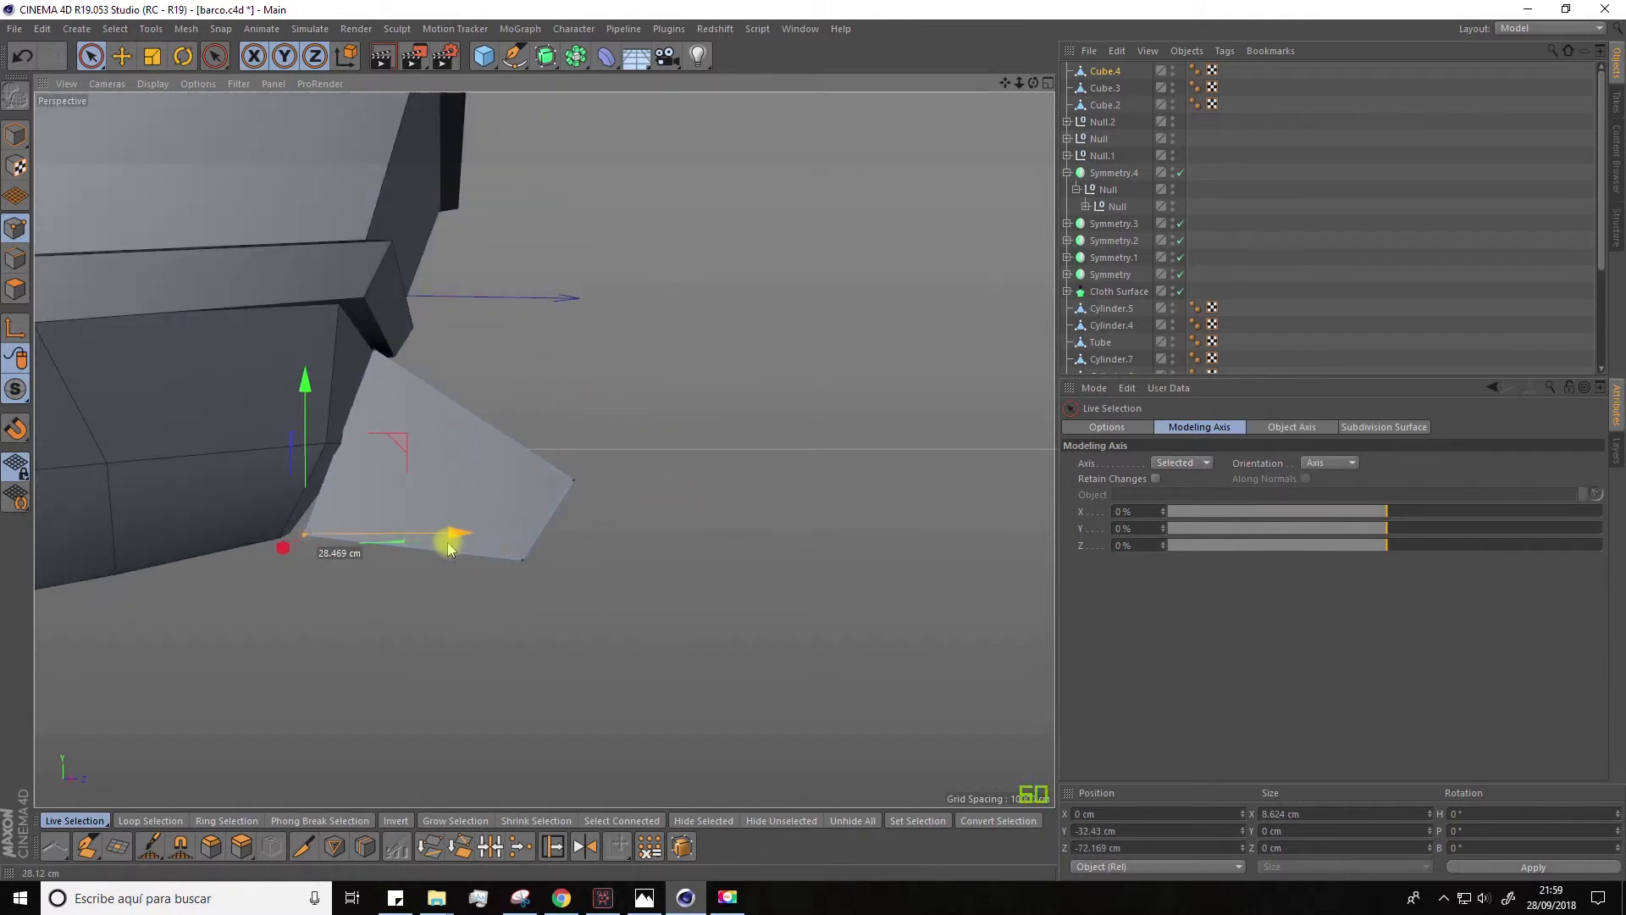
pyautogui.moveTo(449, 549); pyautogui.dragTo(427, 547)
pyautogui.keyDown('alt'); pyautogui.moveTo(428, 547); pyautogui.dragTo(457, 523); pyautogui.keyUp('alt')
# Step: Adjust the rudder's points, narrow its rear edge to about 4.6 cm in X and clear the selection
pyautogui.click(373, 349)
pyautogui.moveTo(499, 358); pyautogui.dragTo(308, 484)
pyautogui.moveTo(559, 488); pyautogui.dragTo(526, 537)
pyautogui.press('t')
pyautogui.moveTo(403, 545); pyautogui.dragTo(651, 538)
pyautogui.press('e')
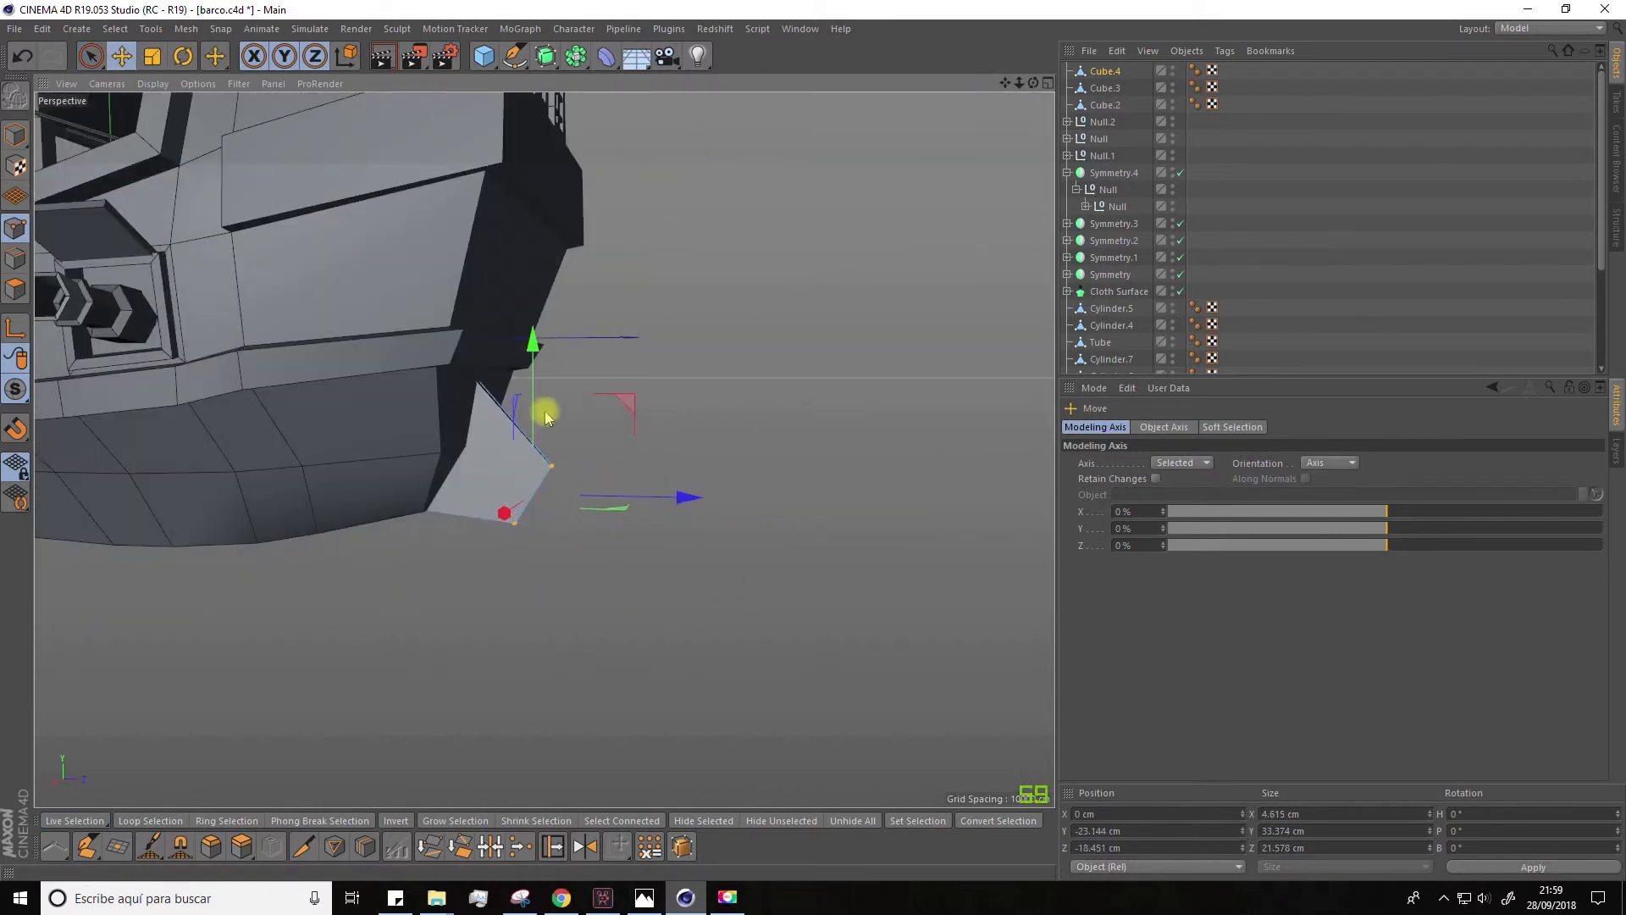
pyautogui.keyDown('alt'); pyautogui.moveTo(547, 418); pyautogui.dragTo(595, 678); pyautogui.keyUp('alt')
pyautogui.scroll(-6, 595, 678)
pyautogui.click(704, 605)
pyautogui.keyDown('alt'); pyautogui.moveTo(778, 592); pyautogui.dragTo(841, 629); pyautogui.keyUp('alt')
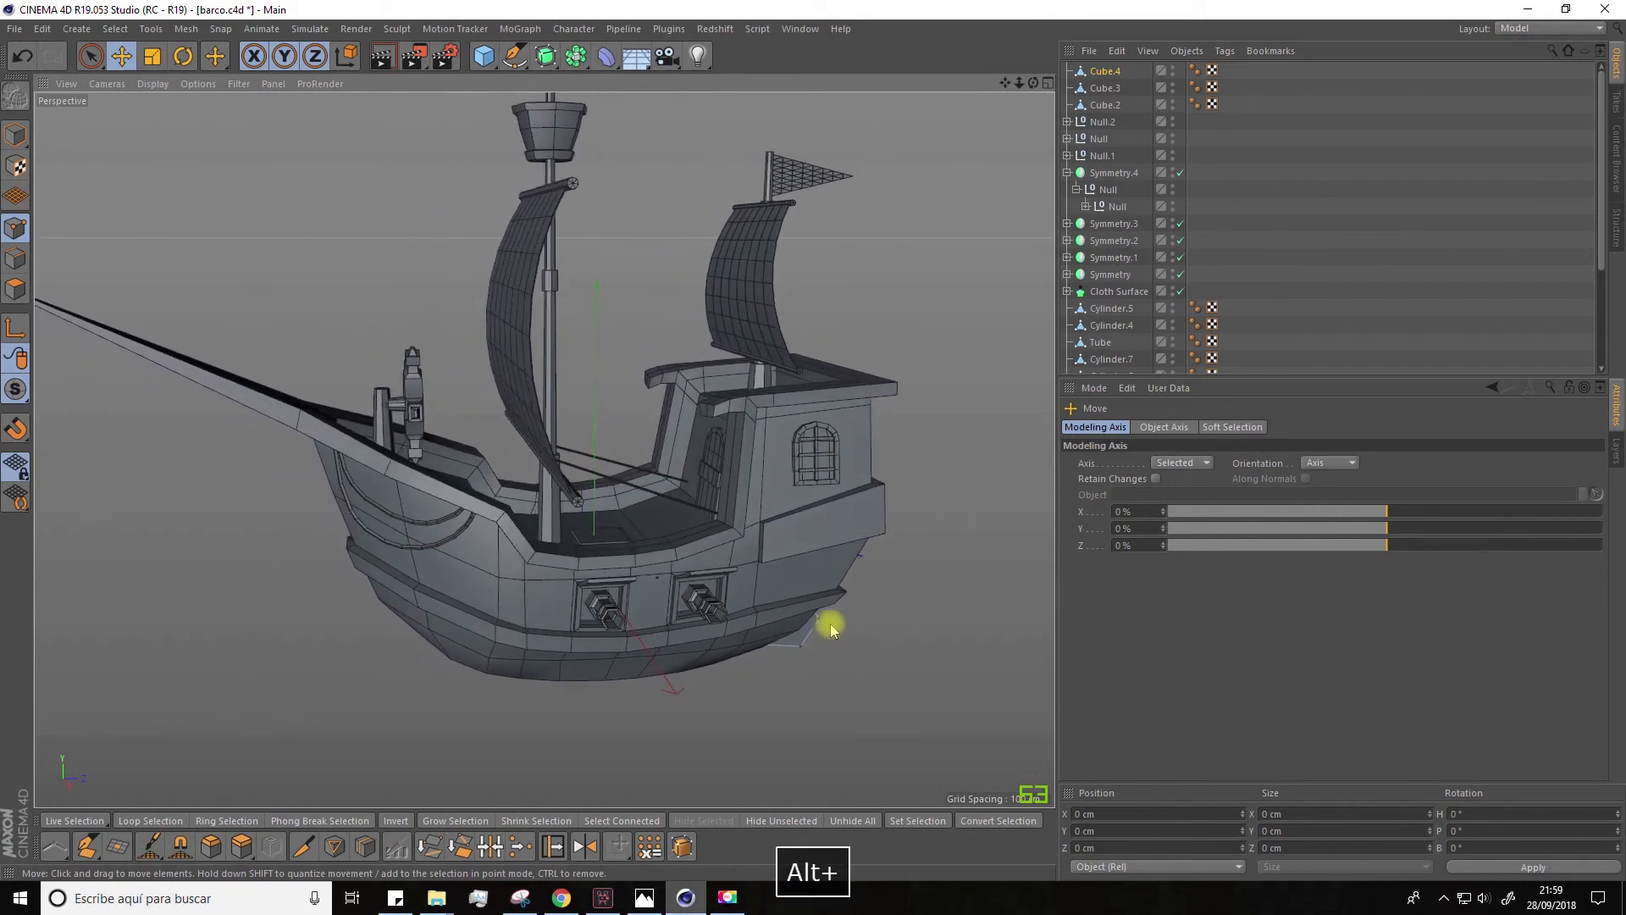